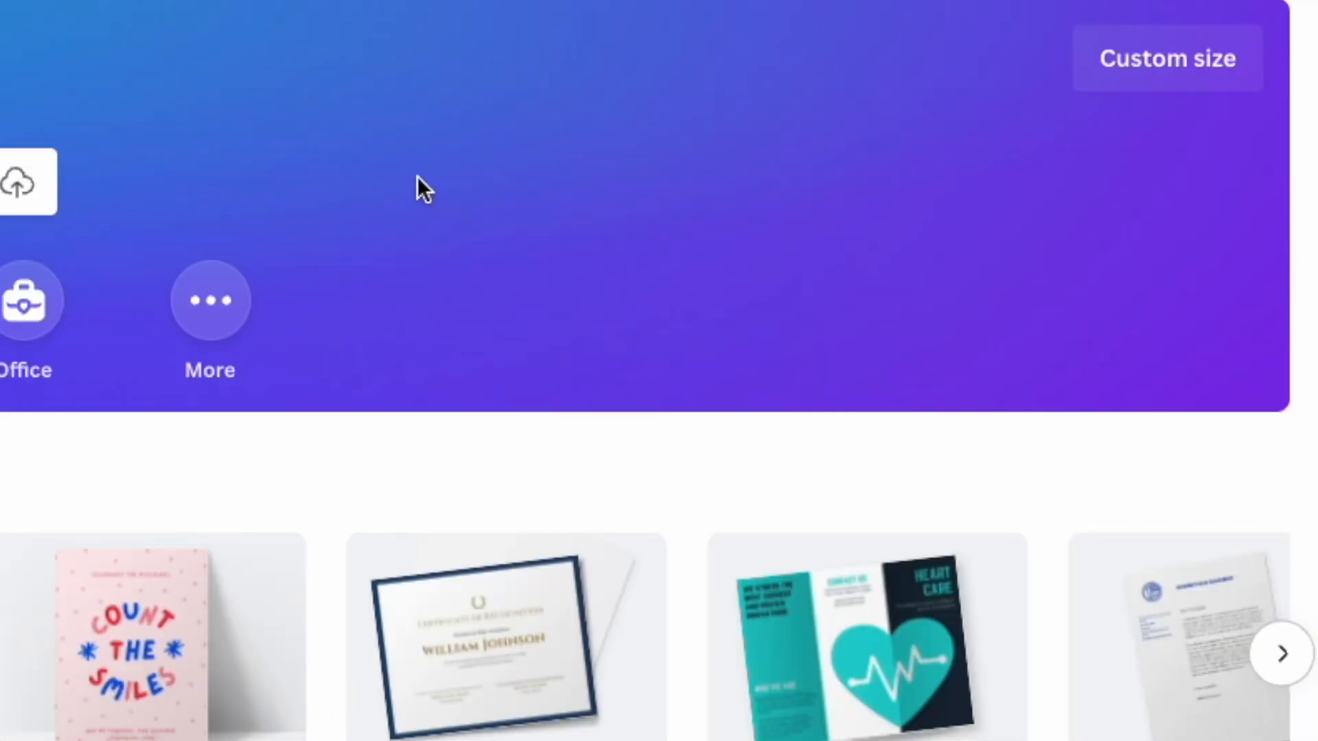
Create a new blank design with the custom size 4500 × 5400 px.
{"action": "left_click", "coordinate": [1149, 60]}
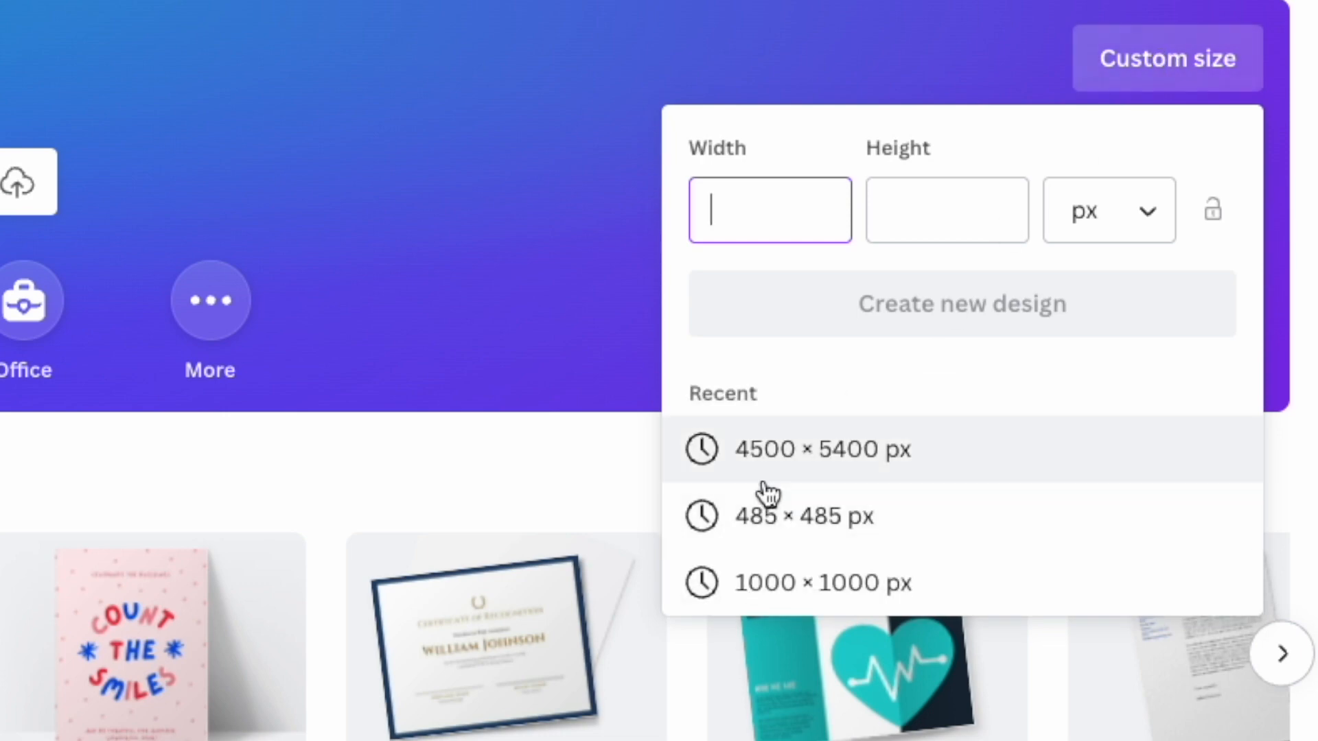
{"action": "left_click", "coordinate": [783, 470]}
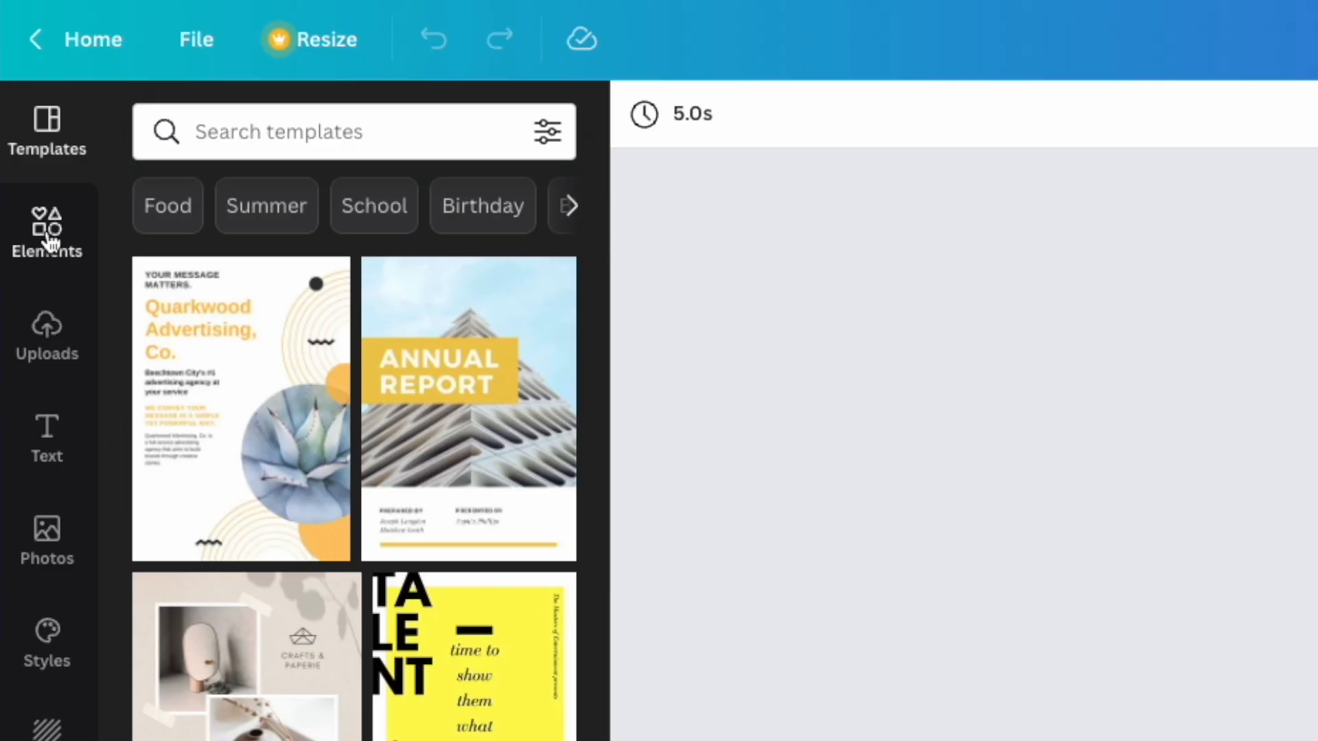
Search the elements library for "summer" and restrict the results to graphics.
{"action": "left_click", "coordinate": [17, 151]}
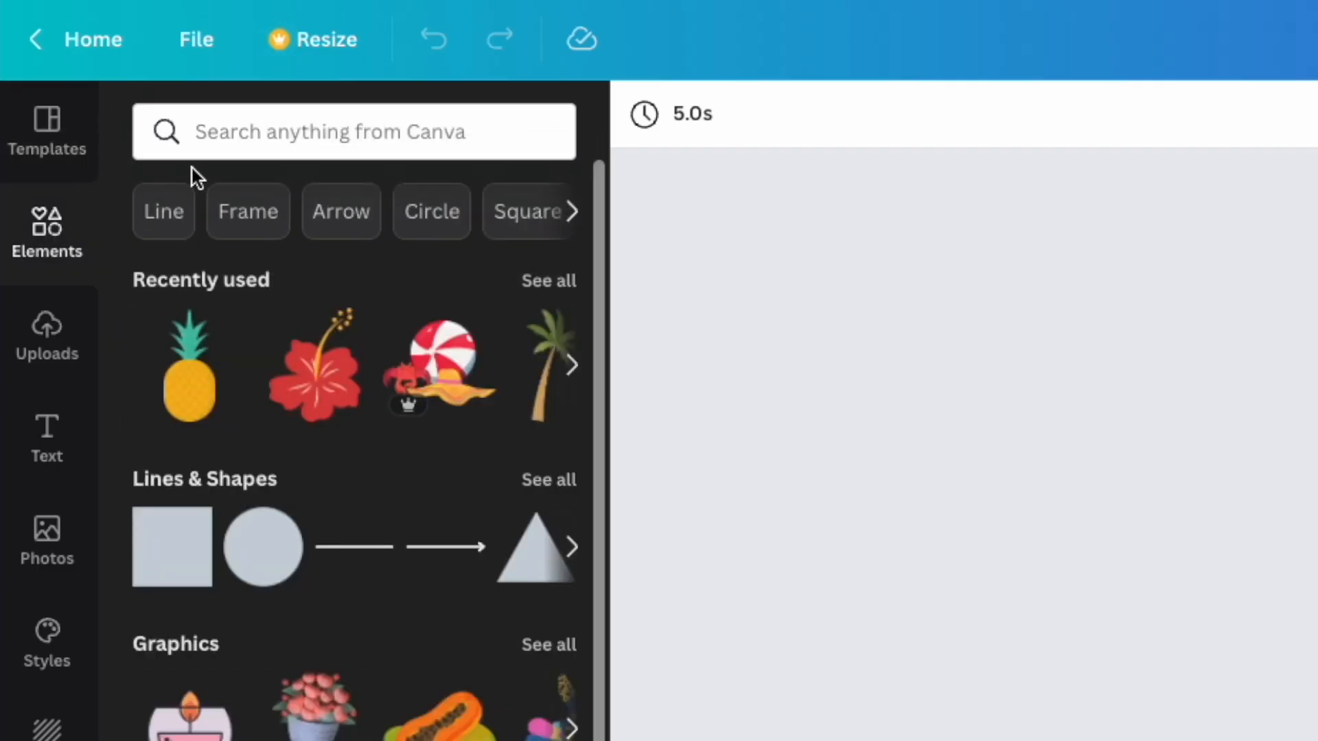
{"action": "left_click", "coordinate": [205, 137]}
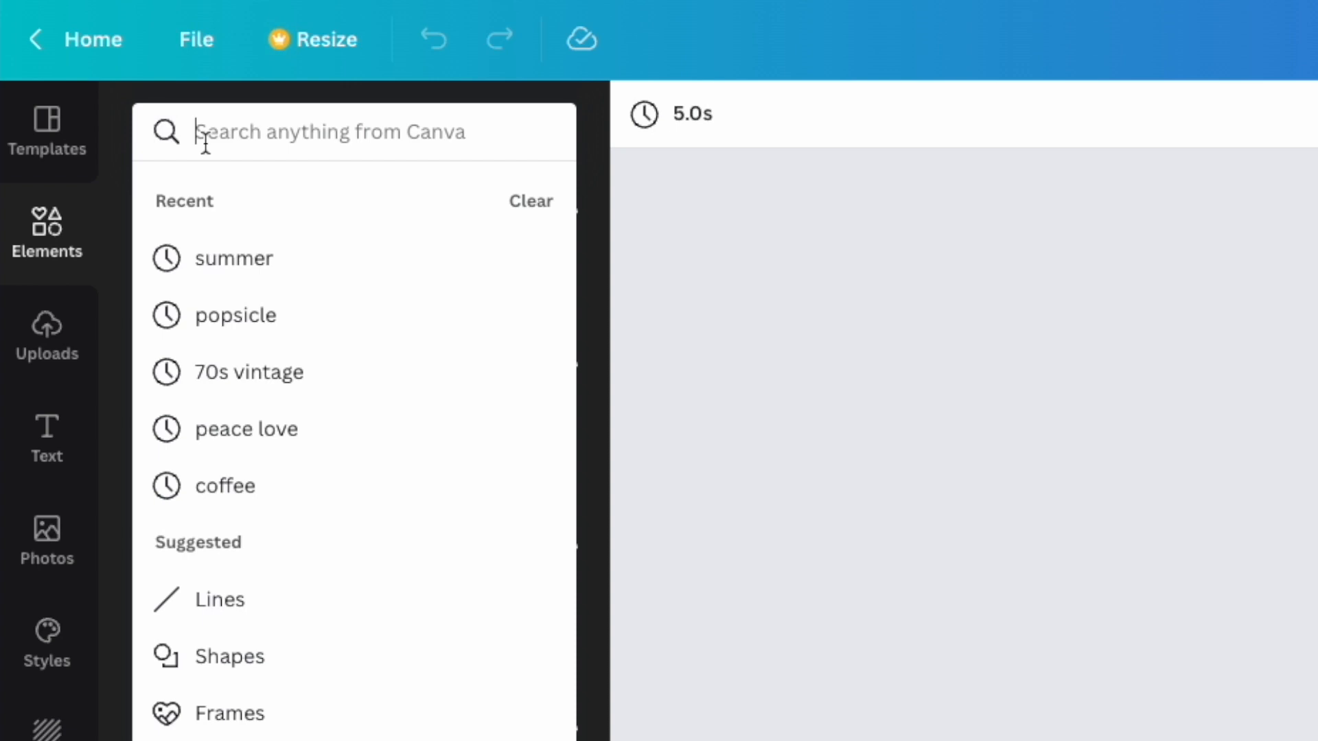
{"action": "type", "text": "summer"}
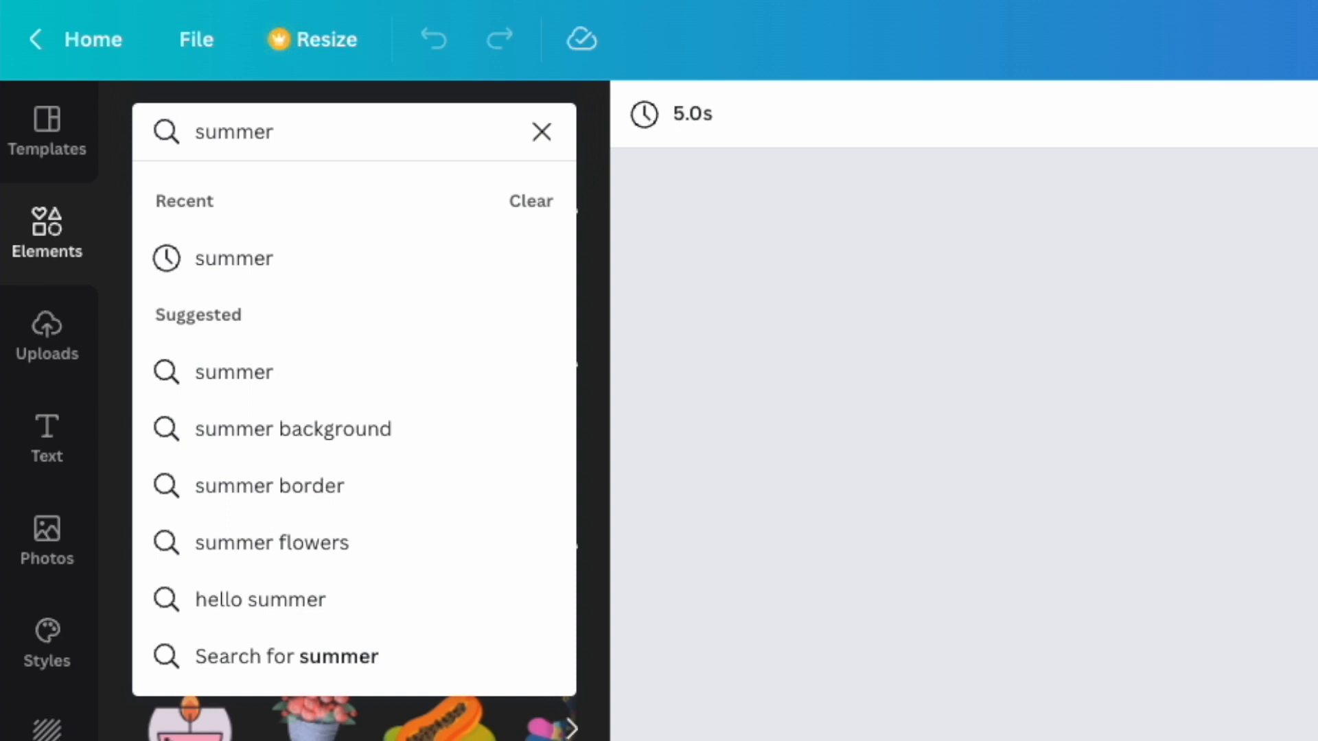
{"action": "key", "text": "Return"}
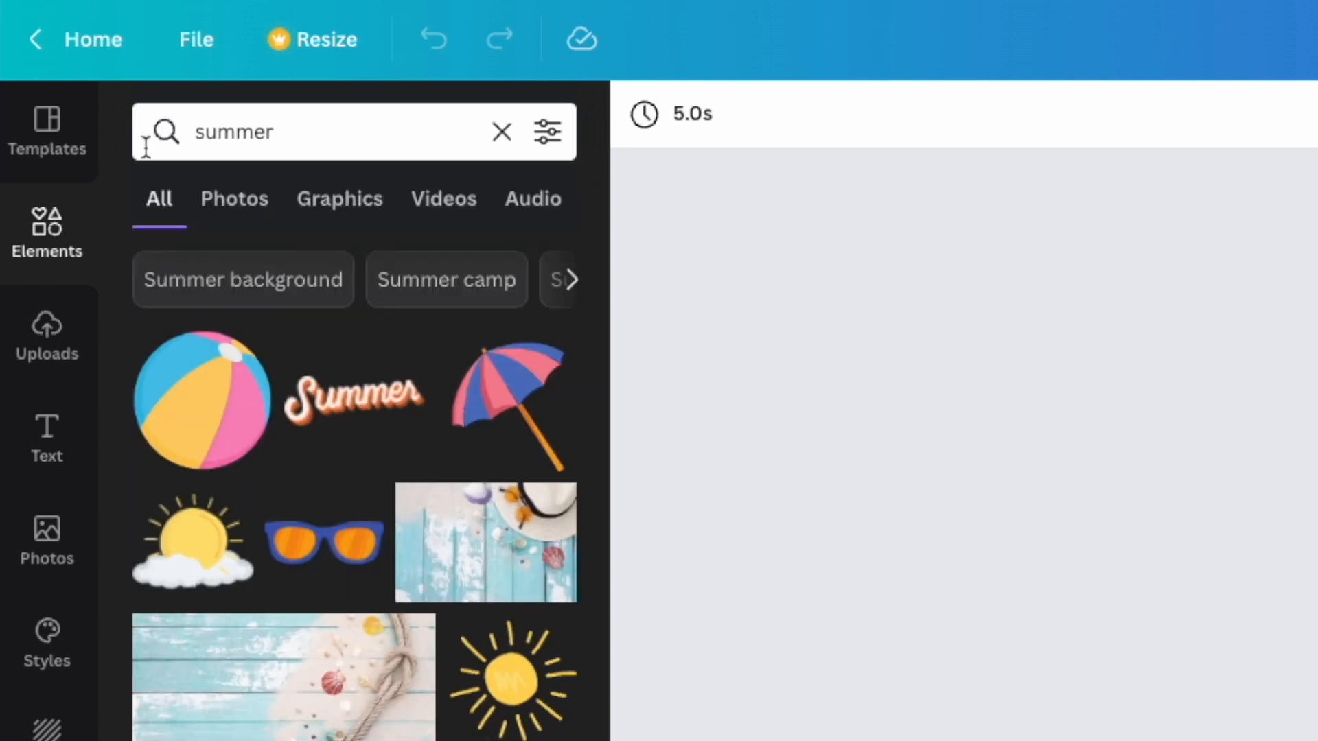
{"action": "left_click", "coordinate": [351, 202]}
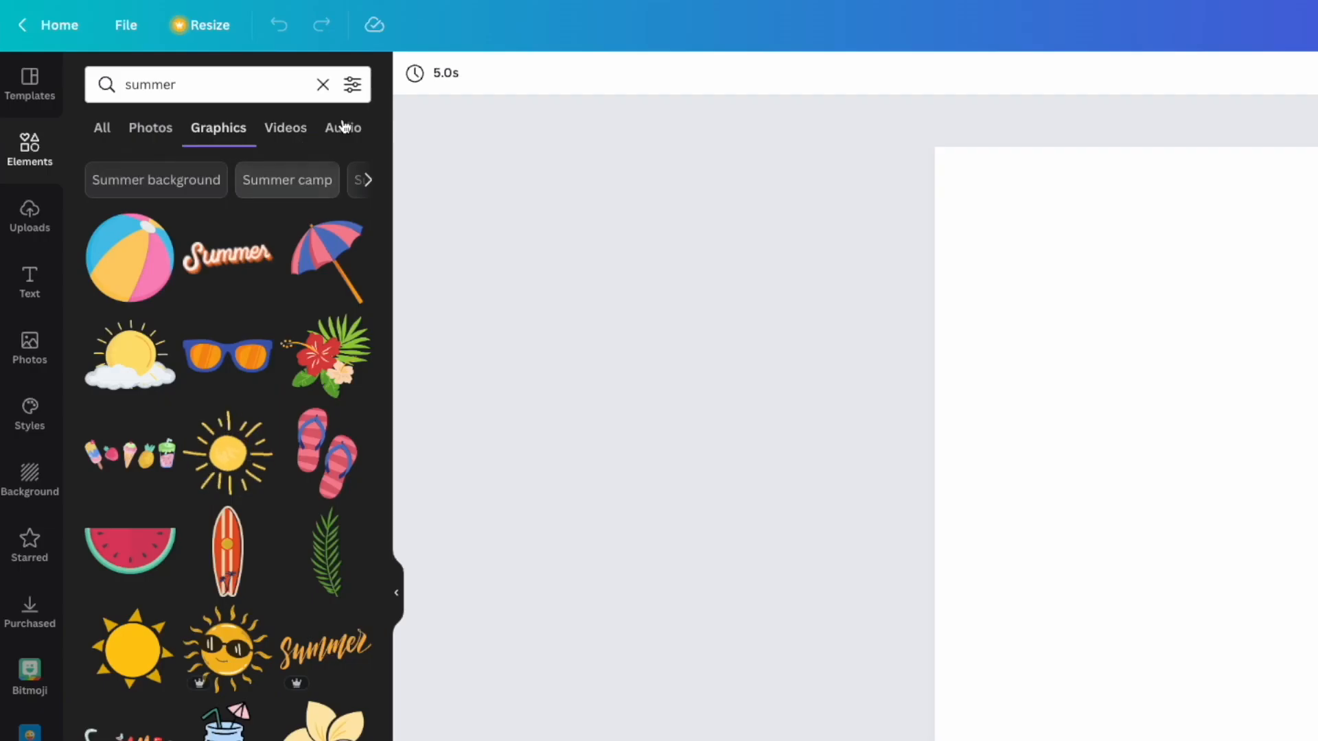
Filter the summer graphics to static images only.
{"action": "left_click", "coordinate": [547, 131]}
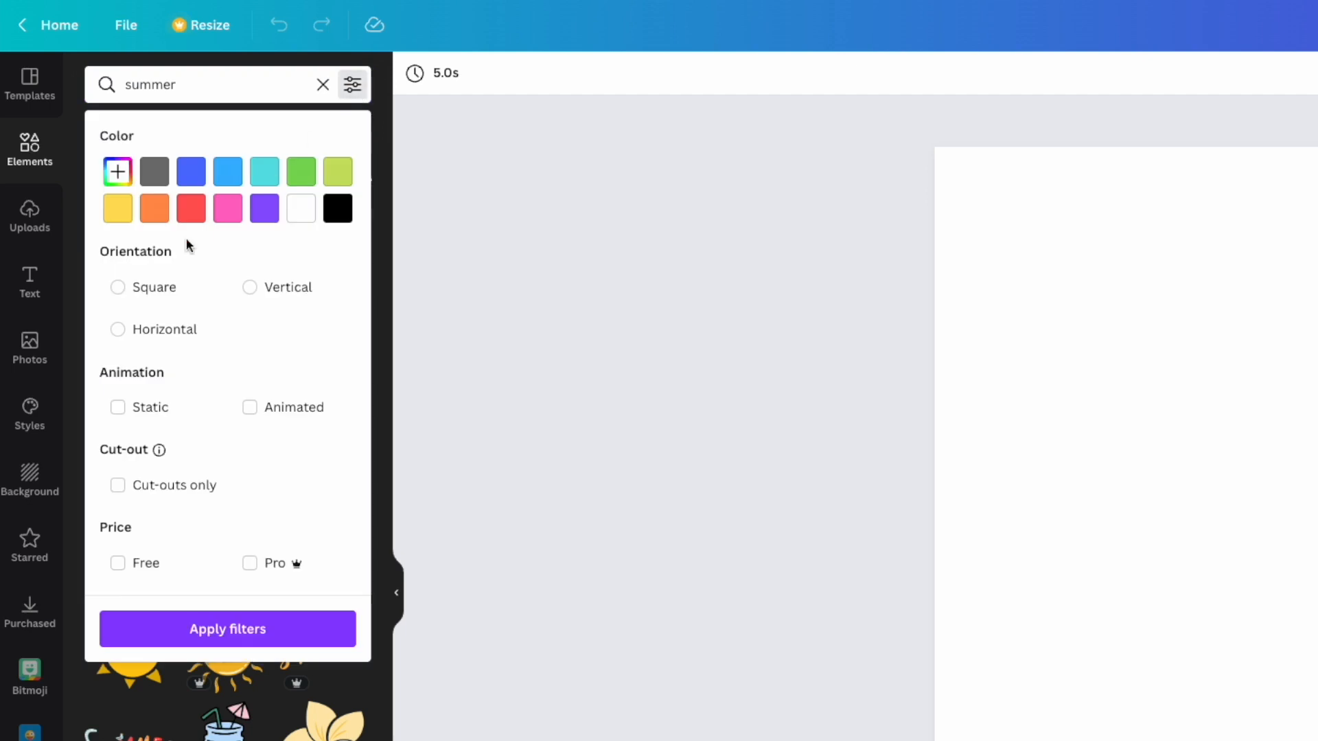
{"action": "left_click", "coordinate": [117, 415]}
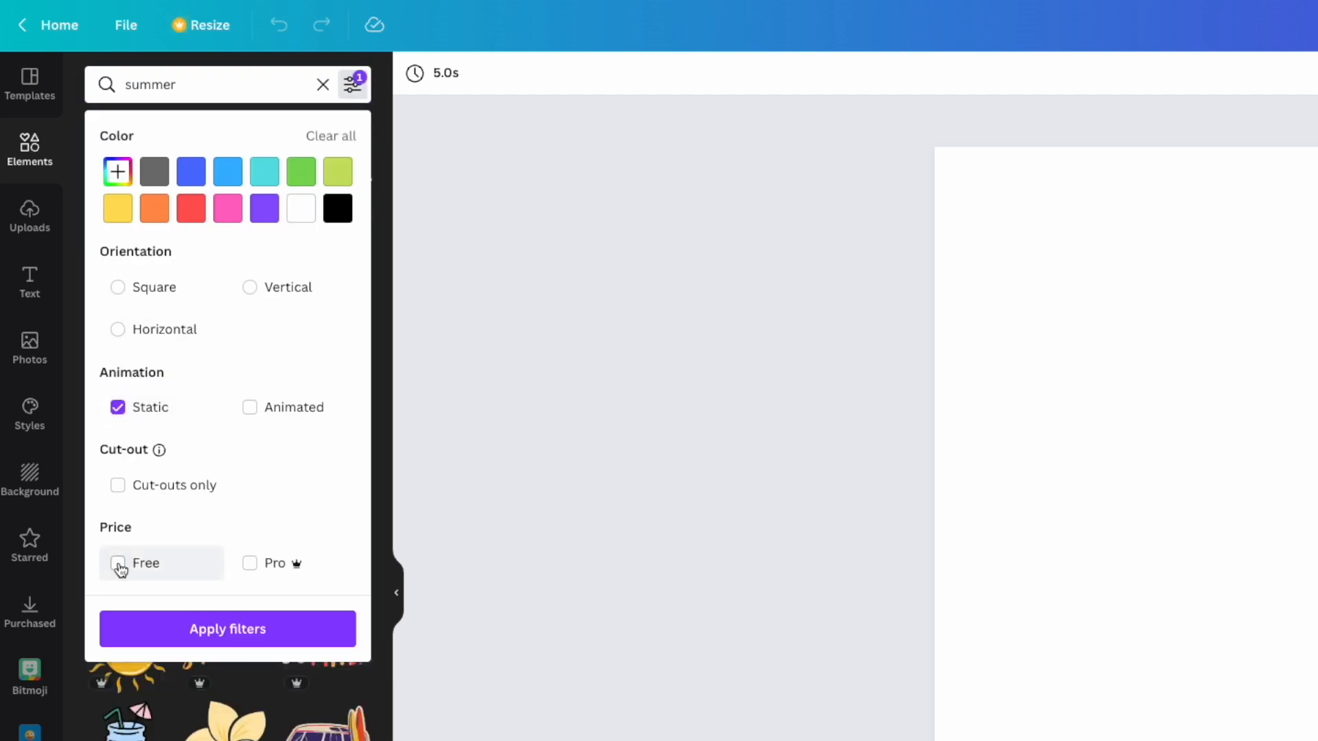
{"action": "left_click", "coordinate": [380, 128]}
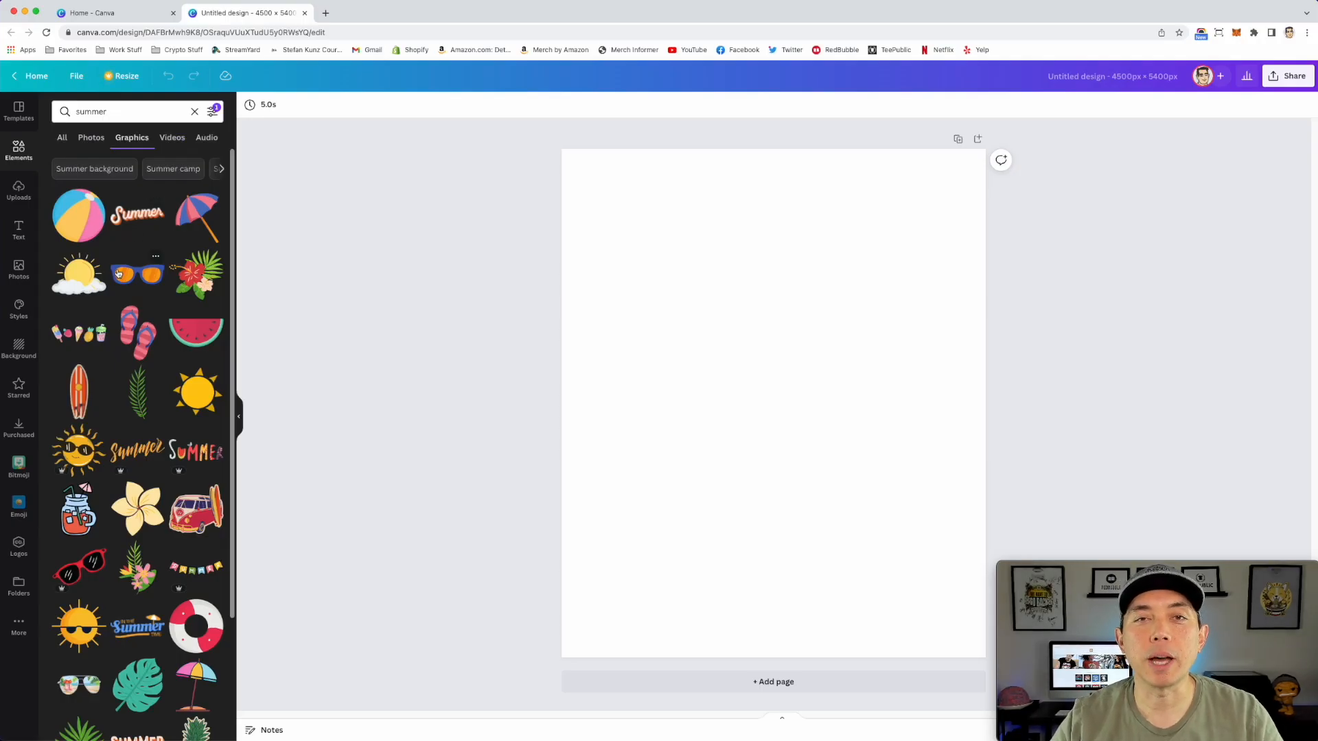
Add the yellow pineapple graphic with the teal crown from the summer results to the page.
{"action": "scroll", "coordinate": [157, 296], "scroll_direction": "down", "scroll_amount": 2}
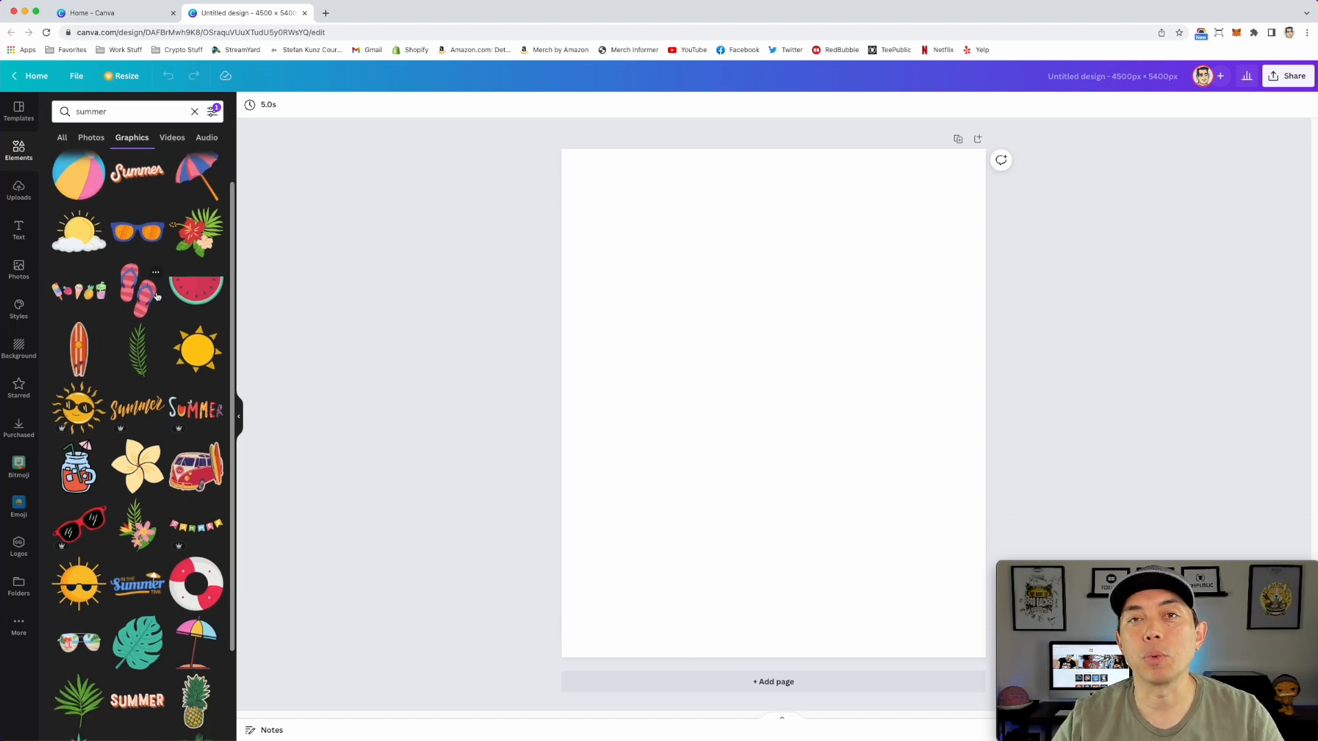
{"action": "scroll", "coordinate": [157, 296], "scroll_direction": "down", "scroll_amount": 2}
{"action": "scroll", "coordinate": [158, 296], "scroll_direction": "down", "scroll_amount": 1}
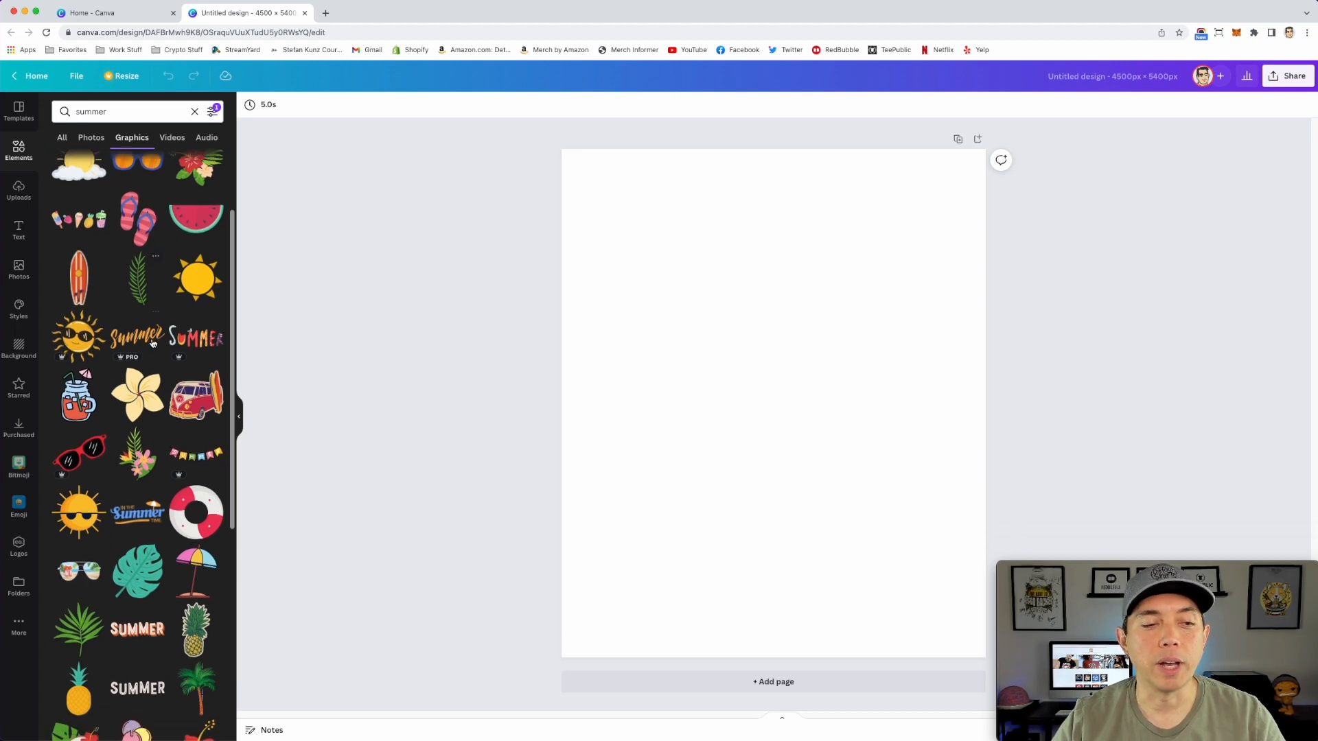
{"action": "scroll", "coordinate": [163, 365], "scroll_direction": "down", "scroll_amount": 1}
{"action": "scroll", "coordinate": [163, 366], "scroll_direction": "down", "scroll_amount": 8}
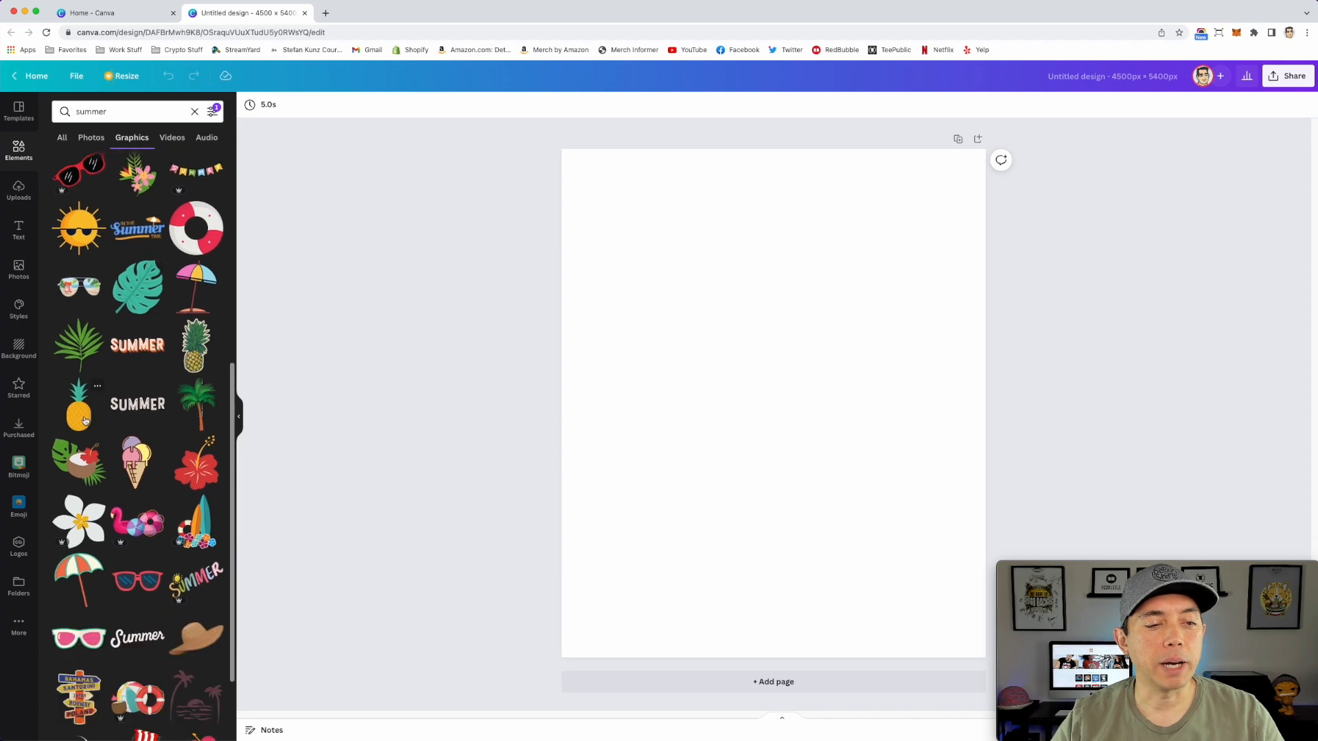
{"action": "left_click", "coordinate": [83, 420]}
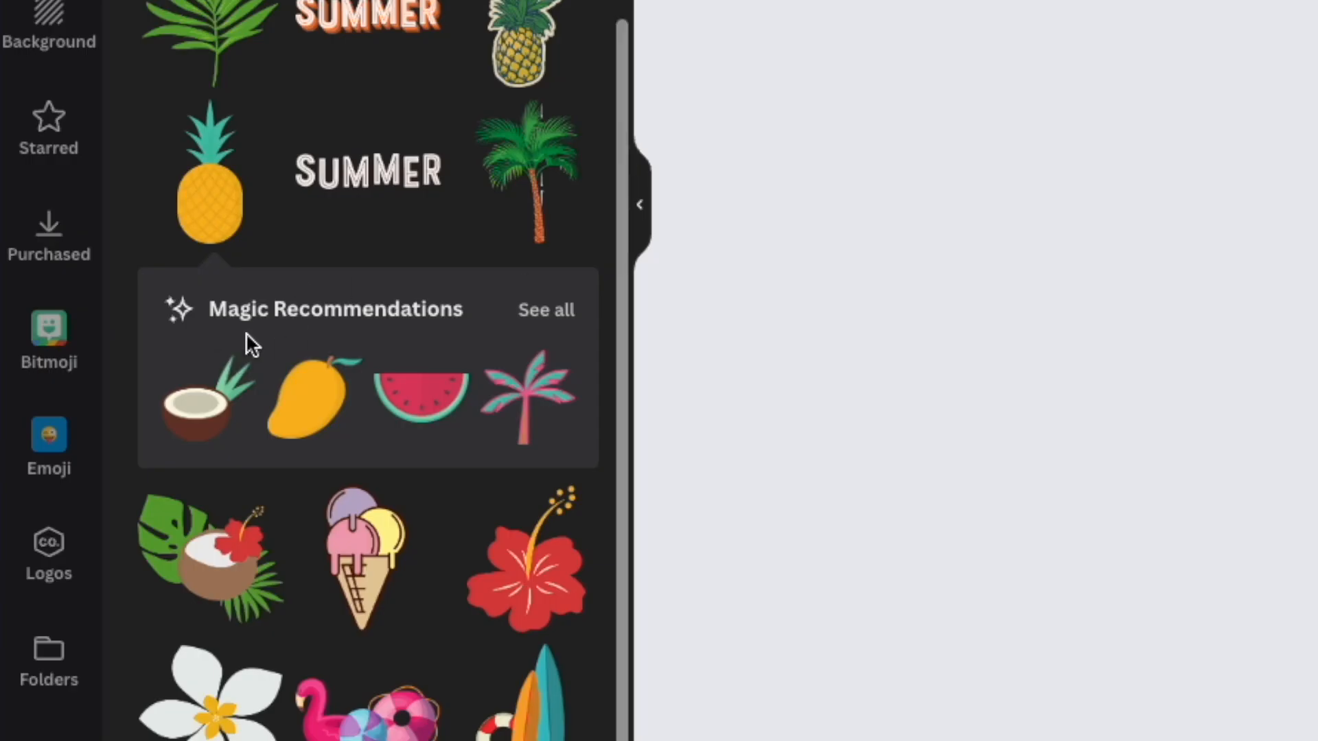
Add the matching mango and halved coconut from the pineapple's Magic Recommendations, placing them on either side of the pineapple.
{"action": "left_click", "coordinate": [540, 325]}
{"action": "left_click", "coordinate": [296, 174]}
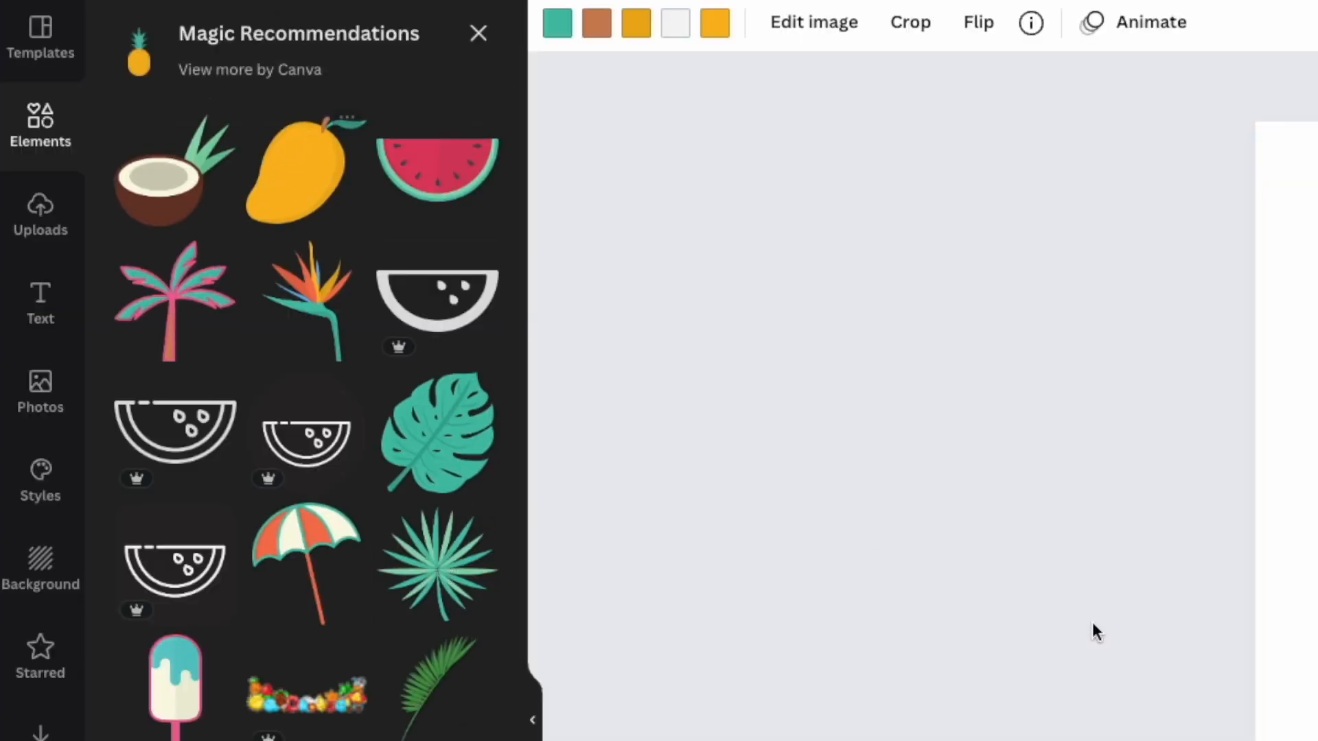
{"action": "left_click", "coordinate": [164, 206]}
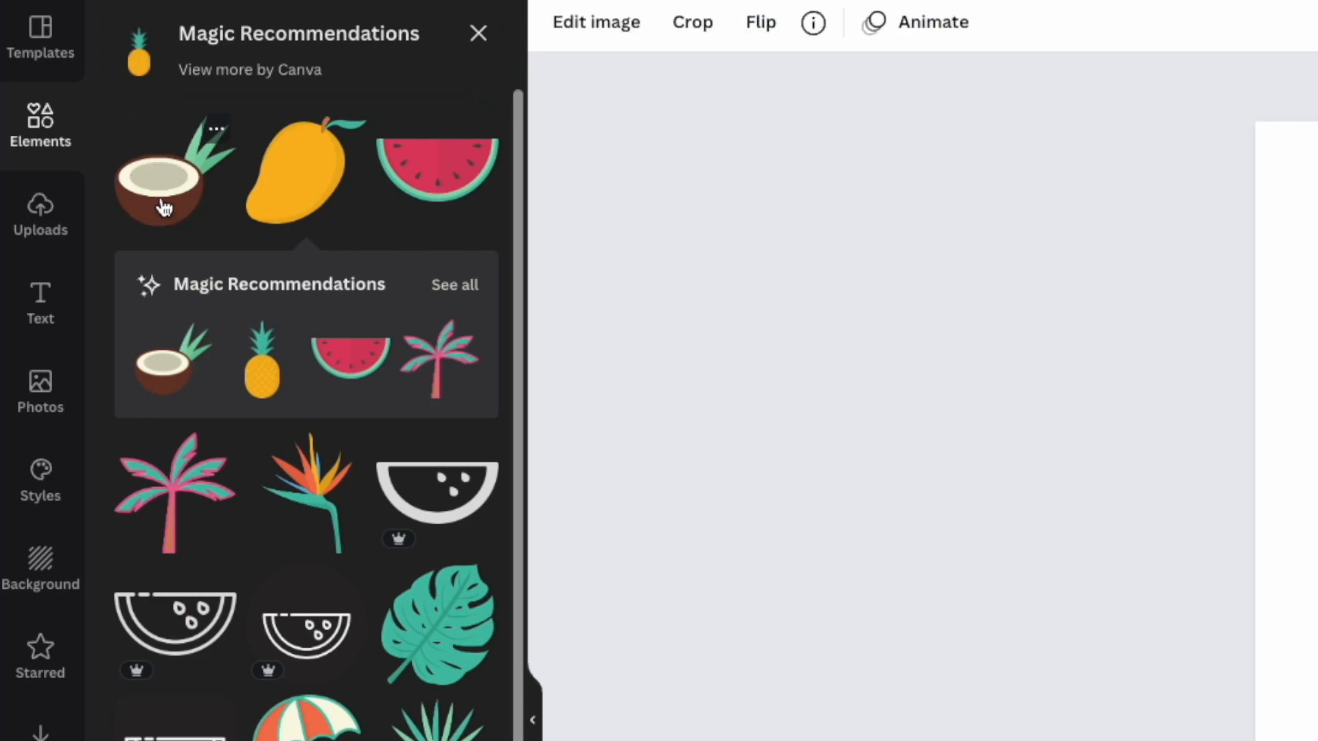
{"action": "left_click_drag", "start_coordinate": [727, 434], "coordinate": [820, 443]}
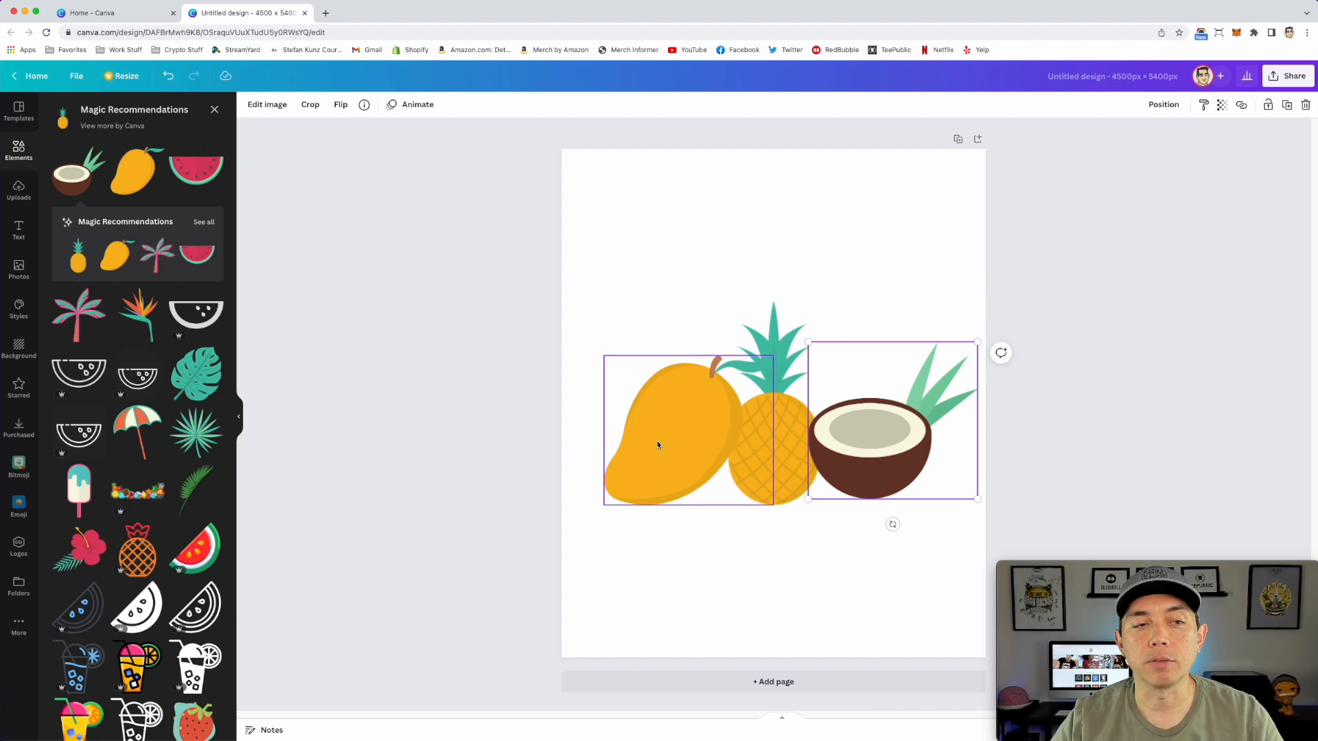
Shrink the mango and move it up and closer to the pineapple.
{"action": "left_click", "coordinate": [704, 406]}
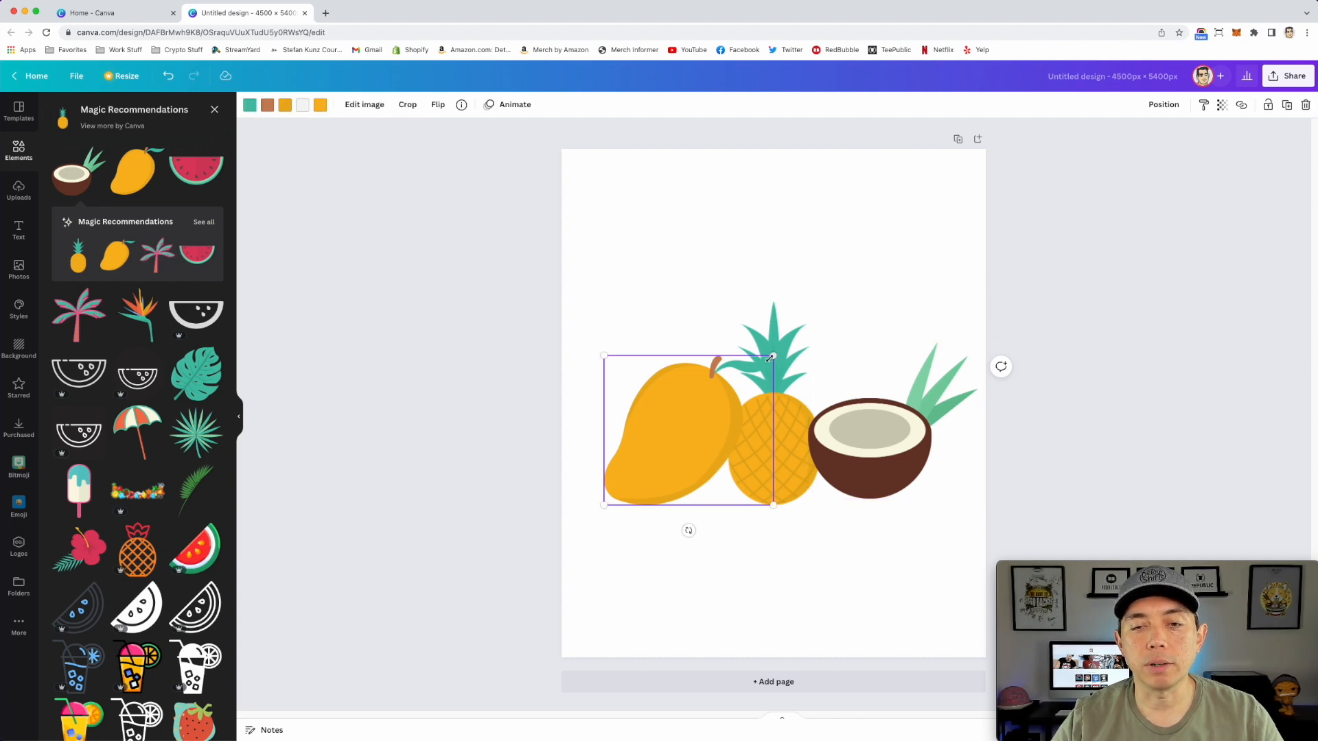
{"action": "left_click_drag", "start_coordinate": [772, 354], "coordinate": [734, 390]}
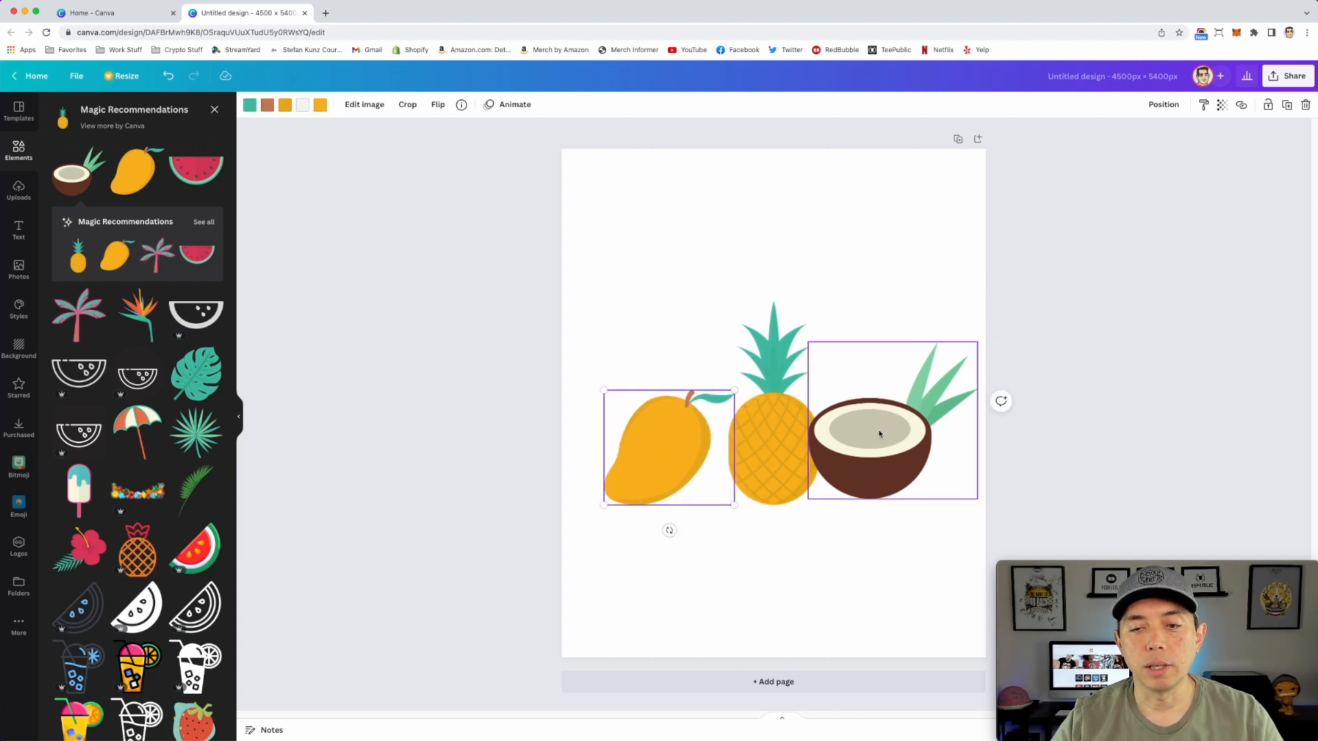
{"action": "left_click_drag", "start_coordinate": [680, 425], "coordinate": [694, 410]}
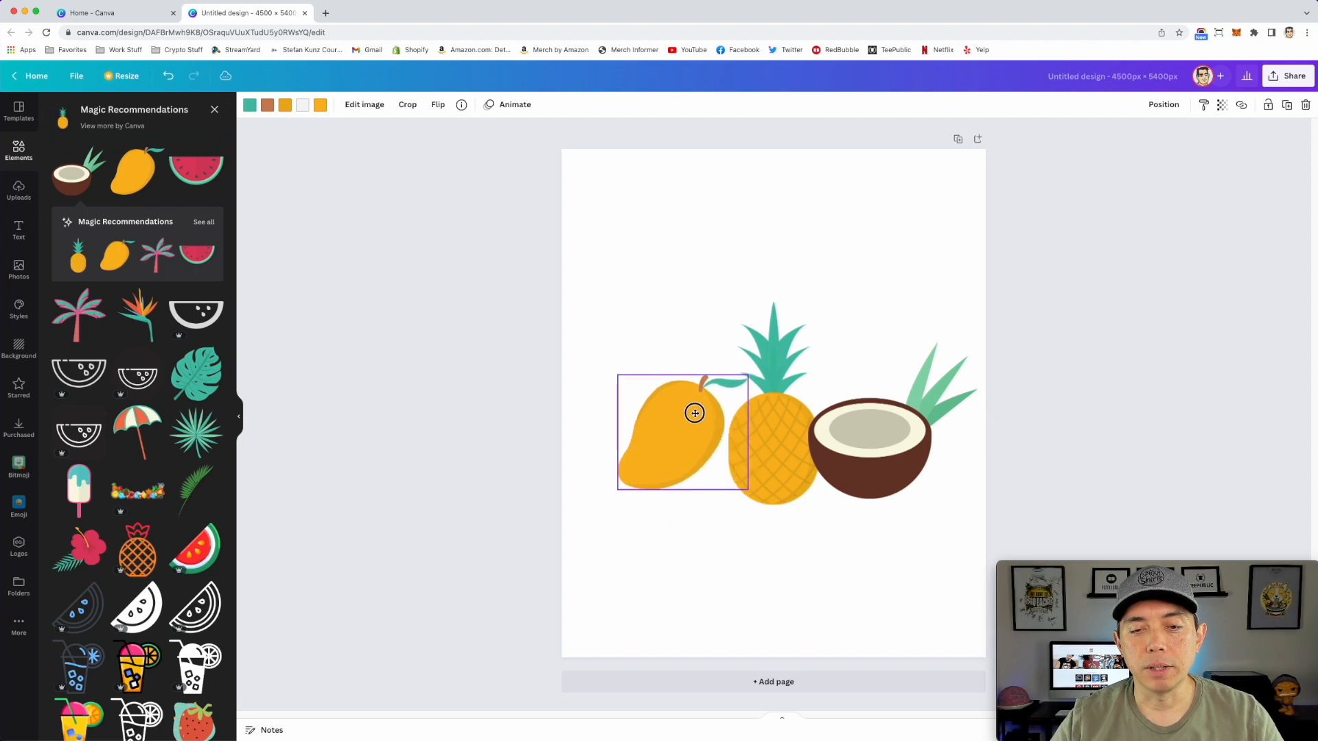
Flip the mango horizontally and rotate it so it stands upright beside the pineapple.
{"action": "left_click", "coordinate": [437, 105]}
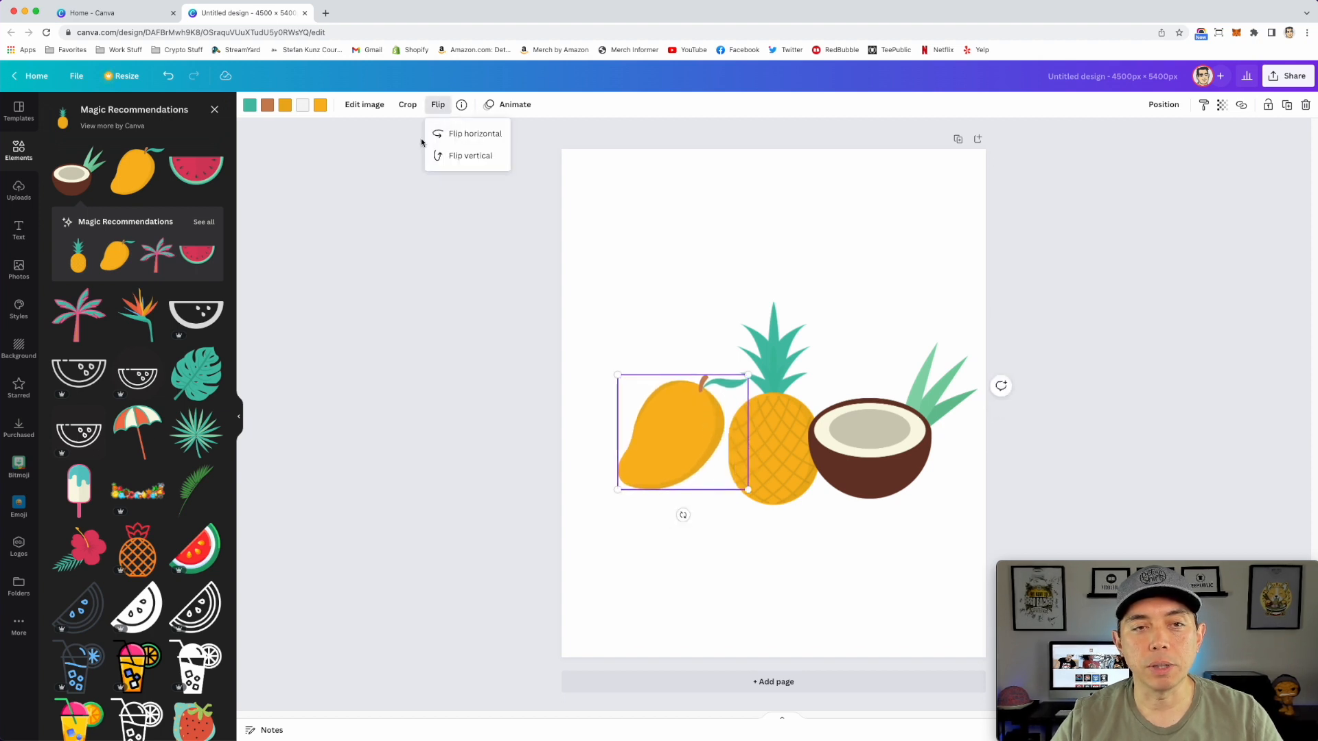
{"action": "left_click", "coordinate": [459, 134]}
{"action": "left_click_drag", "start_coordinate": [683, 515], "coordinate": [646, 520]}
{"action": "left_click_drag", "start_coordinate": [698, 436], "coordinate": [688, 442]}
Shrink the coconut to about 1,388 × 1,285 px and place it just clear of the pineapple.
{"action": "left_click", "coordinate": [912, 426]}
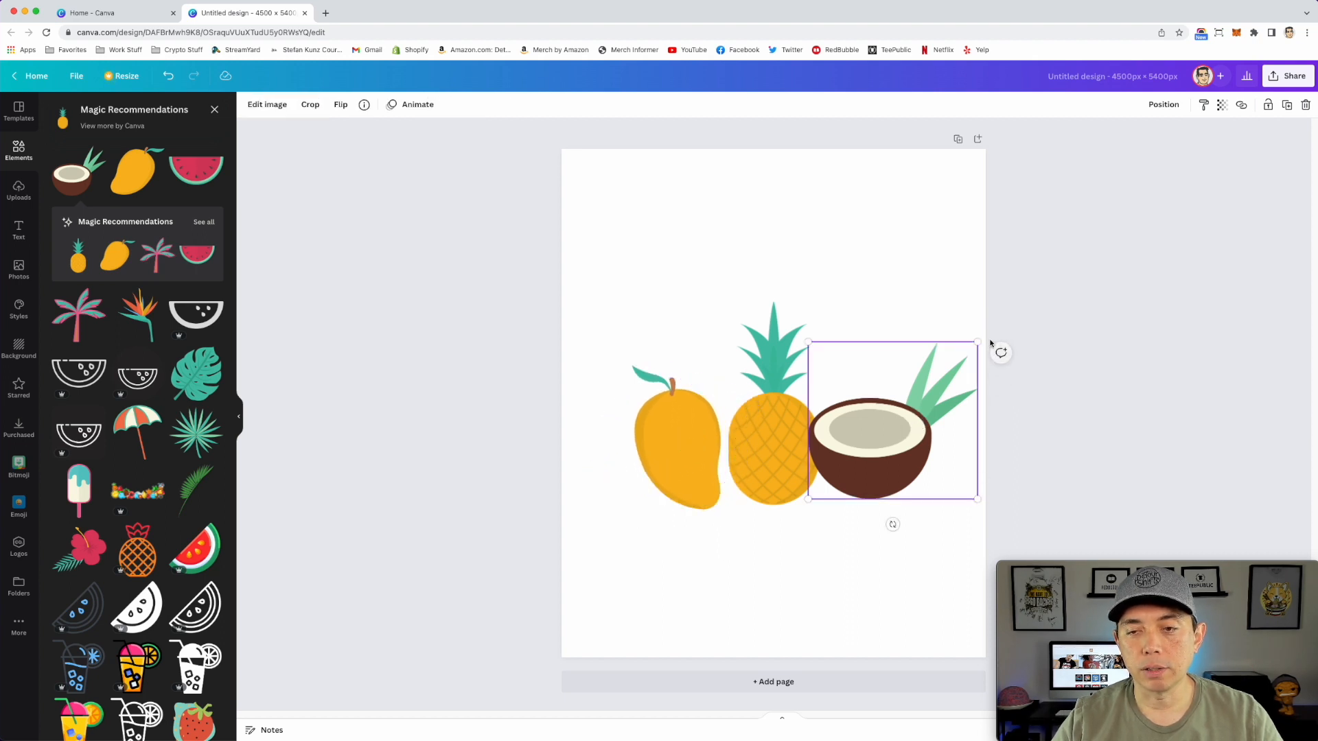
{"action": "left_click_drag", "start_coordinate": [977, 342], "coordinate": [938, 375]}
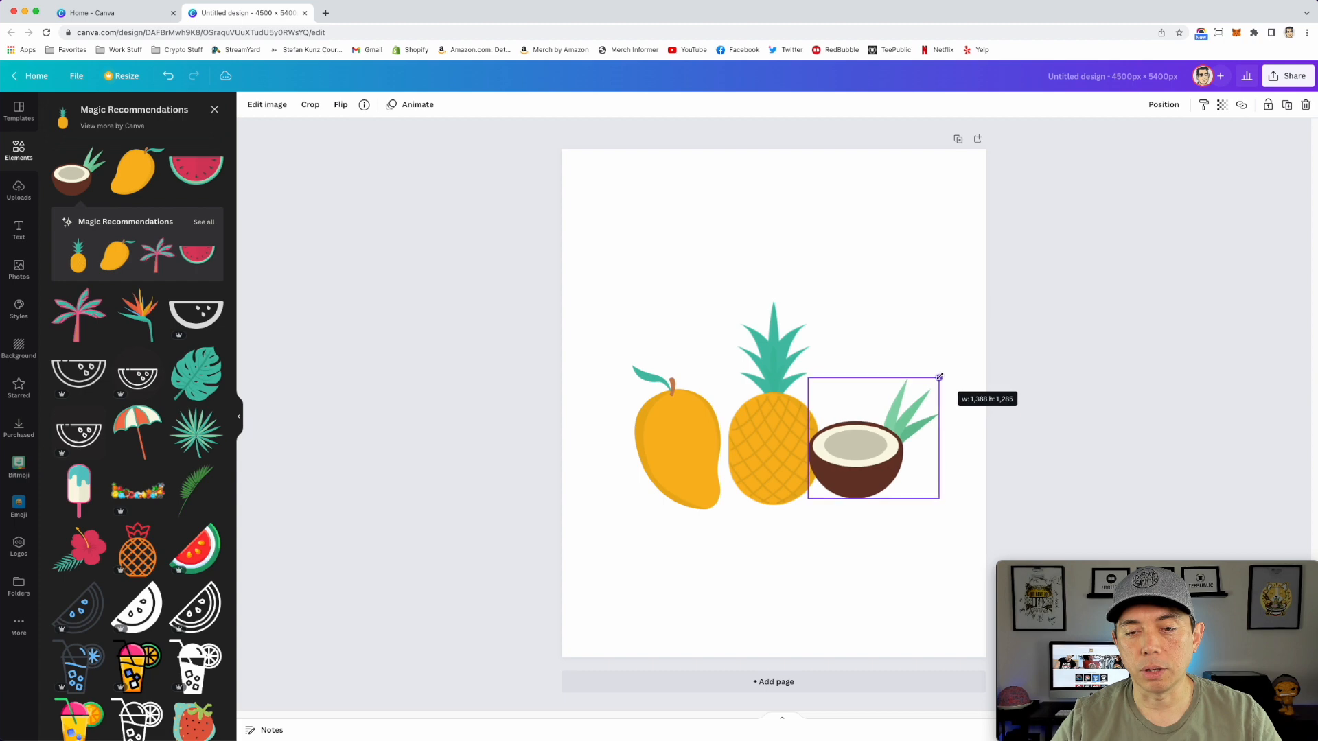
{"action": "left_click_drag", "start_coordinate": [877, 478], "coordinate": [895, 488]}
{"action": "left_click", "coordinate": [1017, 446]}
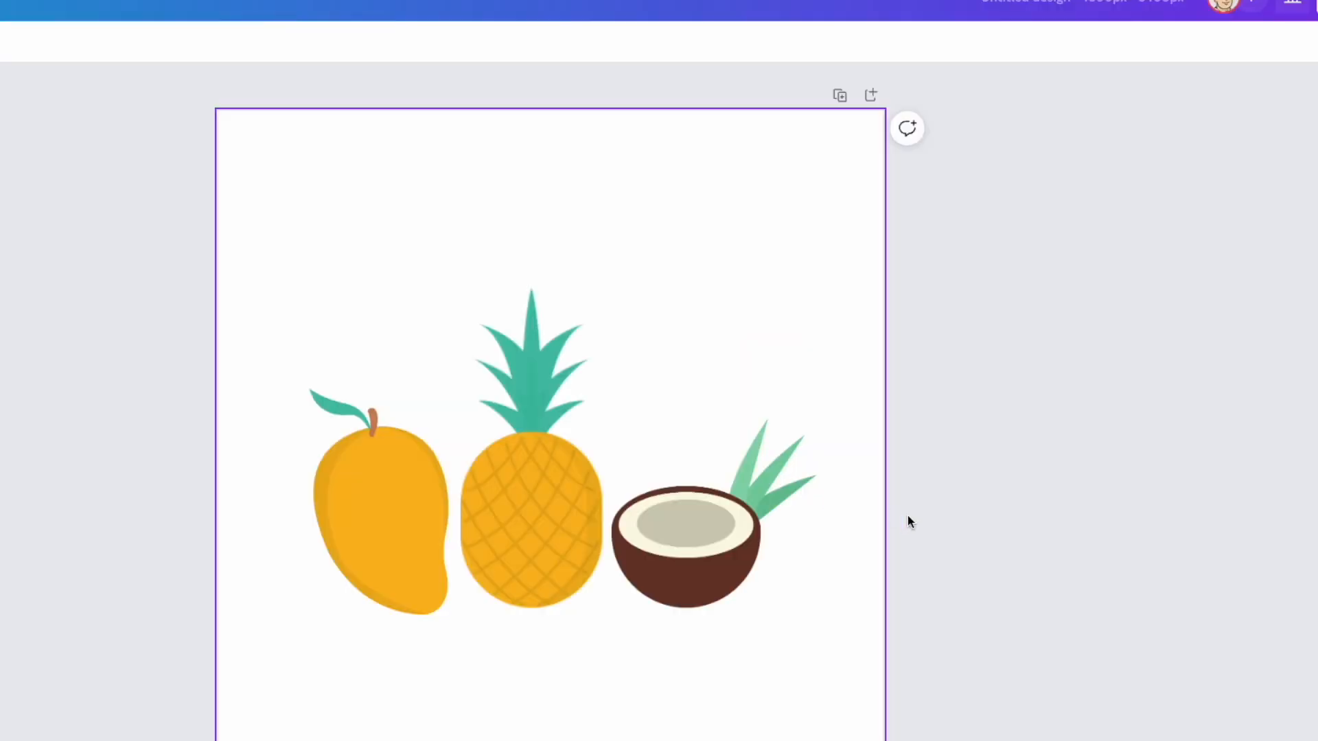
Center the pineapple horizontally on the page.
{"action": "left_click", "coordinate": [759, 452]}
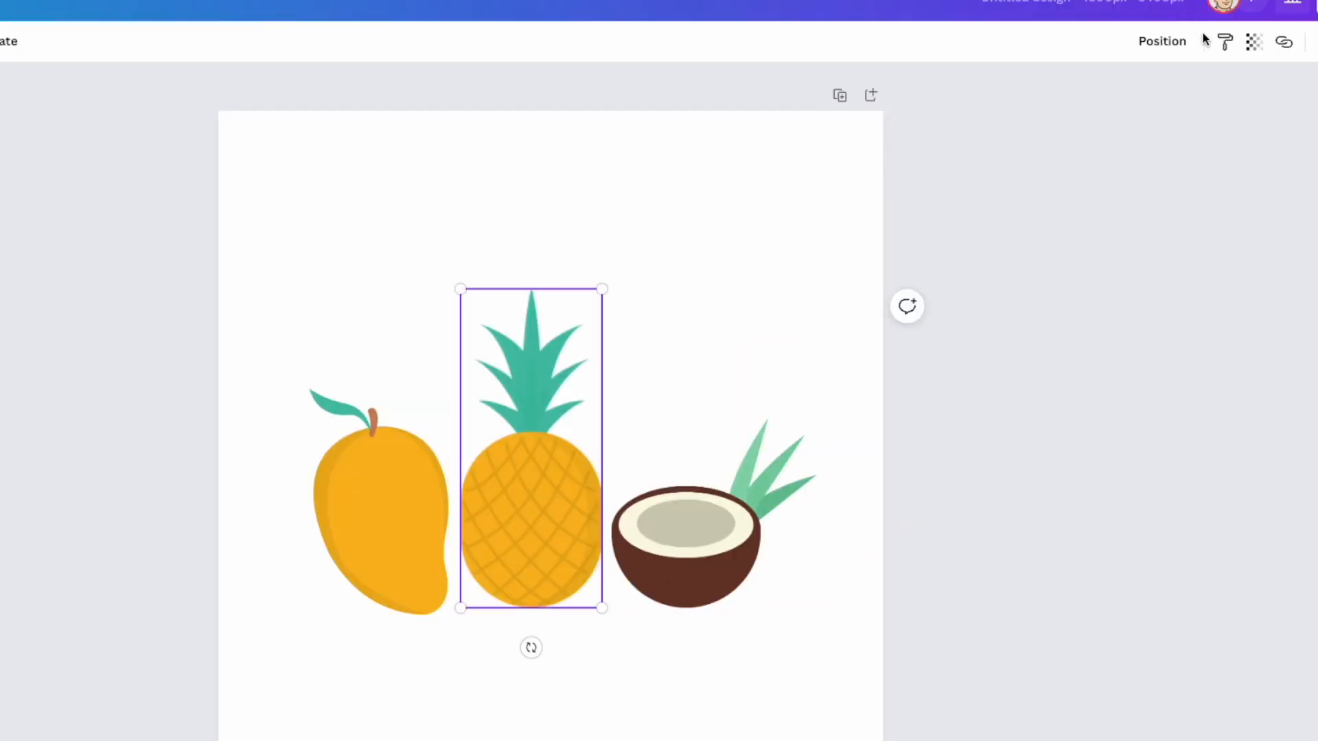
{"action": "left_click", "coordinate": [1175, 46]}
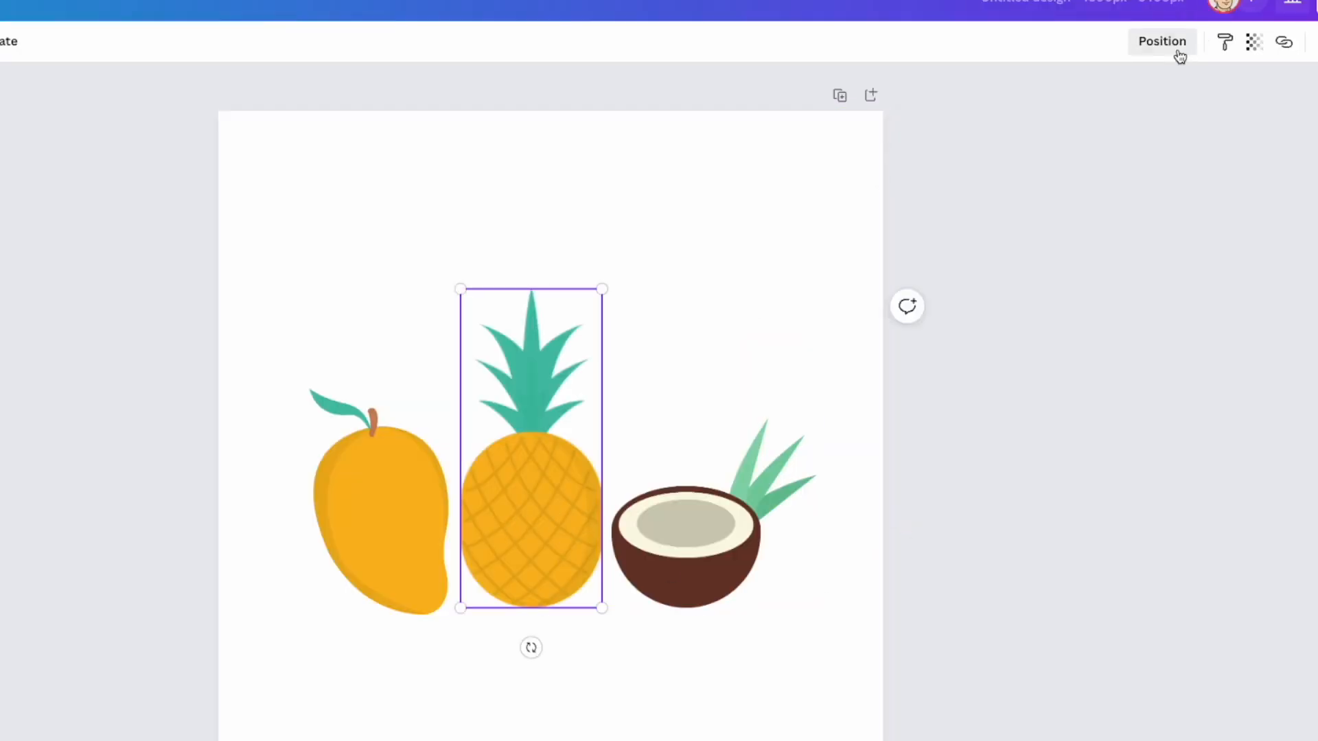
{"action": "left_click", "coordinate": [1100, 200]}
Space the mango and coconut evenly around the centered pineapple, making the coconut slightly smaller.
{"action": "left_click_drag", "start_coordinate": [656, 541], "coordinate": [673, 549]}
{"action": "left_click_drag", "start_coordinate": [396, 511], "coordinate": [412, 513]}
{"action": "left_click", "coordinate": [752, 525]}
{"action": "left_click_drag", "start_coordinate": [838, 426], "coordinate": [821, 439]}
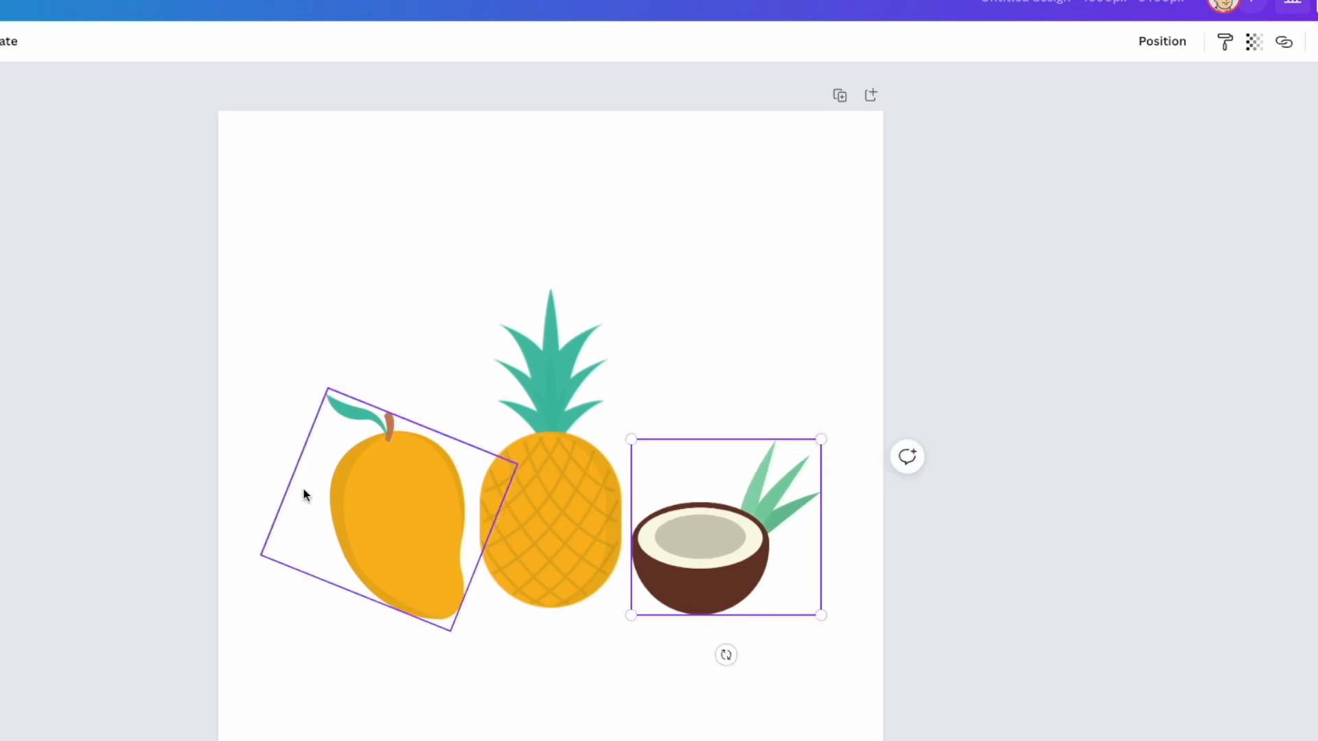
Move the mango, pineapple and coconut together slightly higher on the page.
{"action": "left_click", "coordinate": [550, 535]}
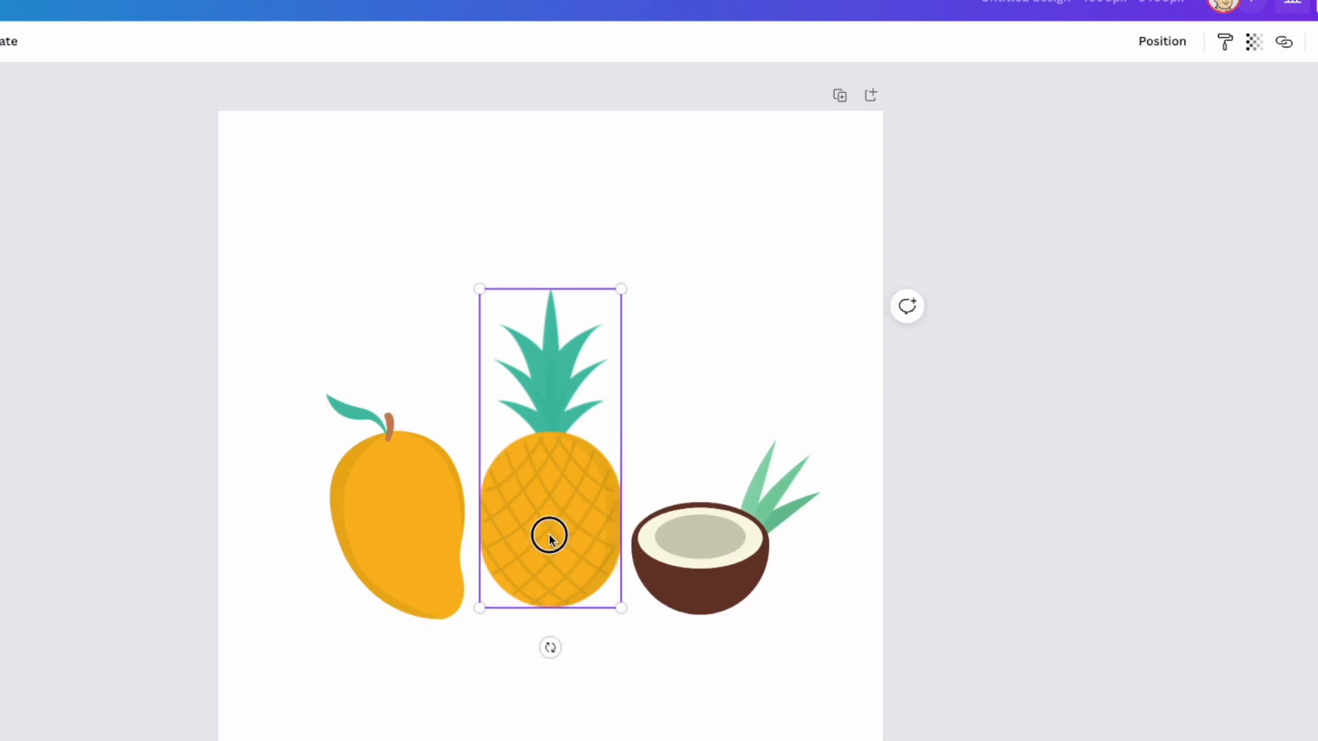
{"action": "left_click_drag", "start_coordinate": [547, 538], "coordinate": [549, 535]}
{"action": "left_click", "coordinate": [774, 275]}
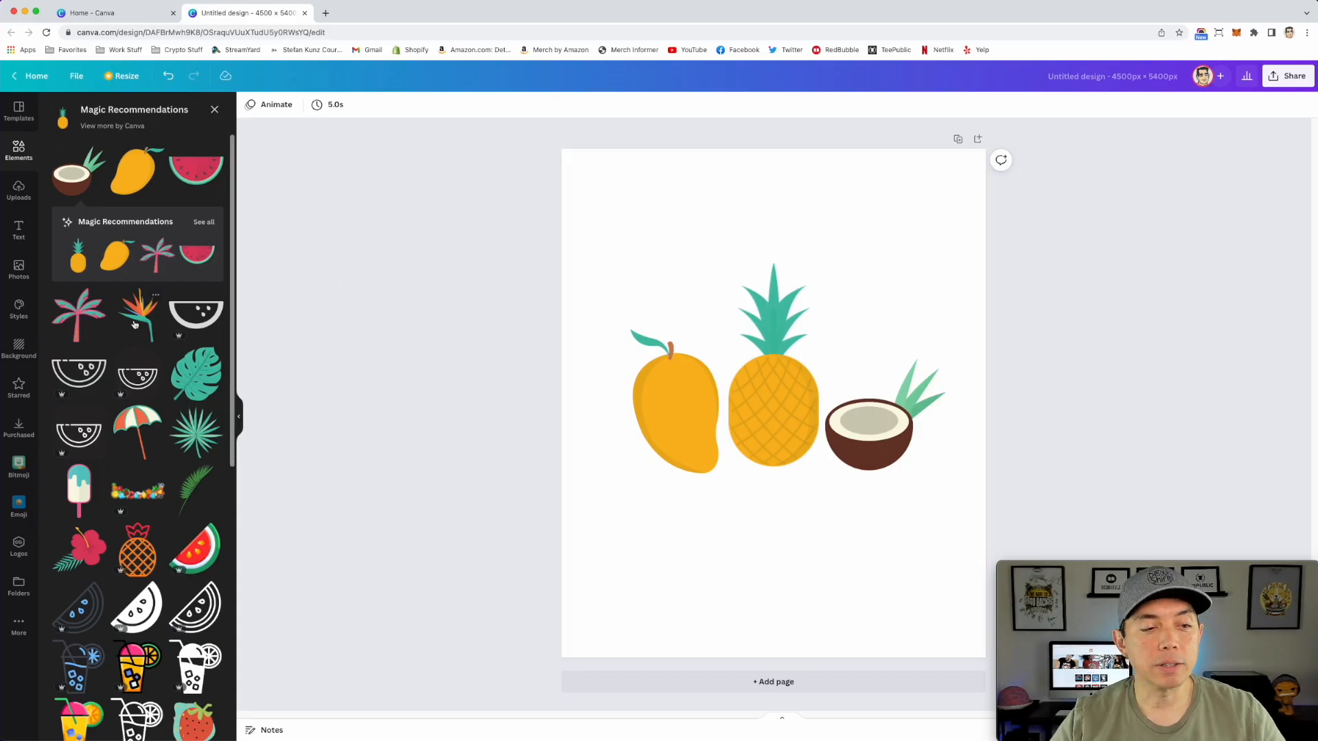
Add the red sunglasses graphic from the summer results and shrink it to sit as a face on the pineapple.
{"action": "scroll", "coordinate": [140, 350], "scroll_direction": "down", "scroll_amount": 5}
{"action": "scroll", "coordinate": [158, 323], "scroll_direction": "up", "scroll_amount": 4}
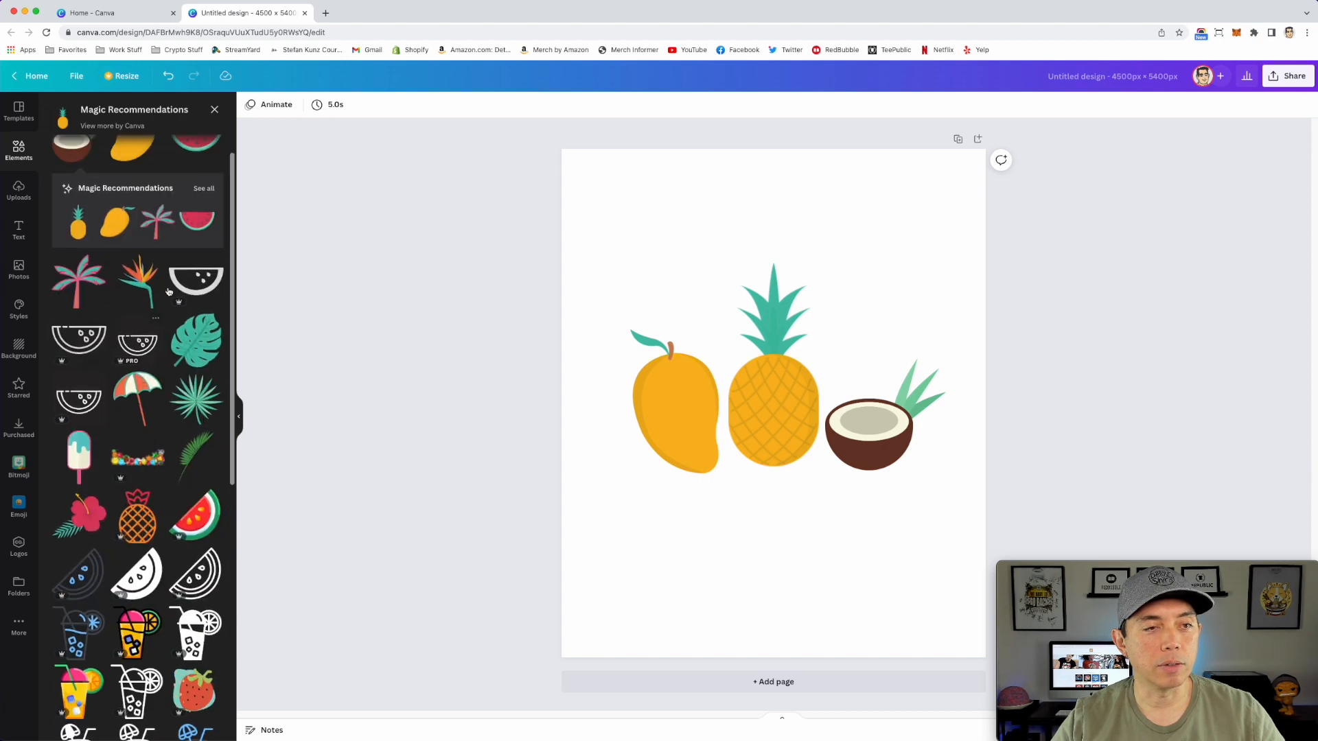
{"action": "scroll", "coordinate": [218, 187], "scroll_direction": "up", "scroll_amount": 1}
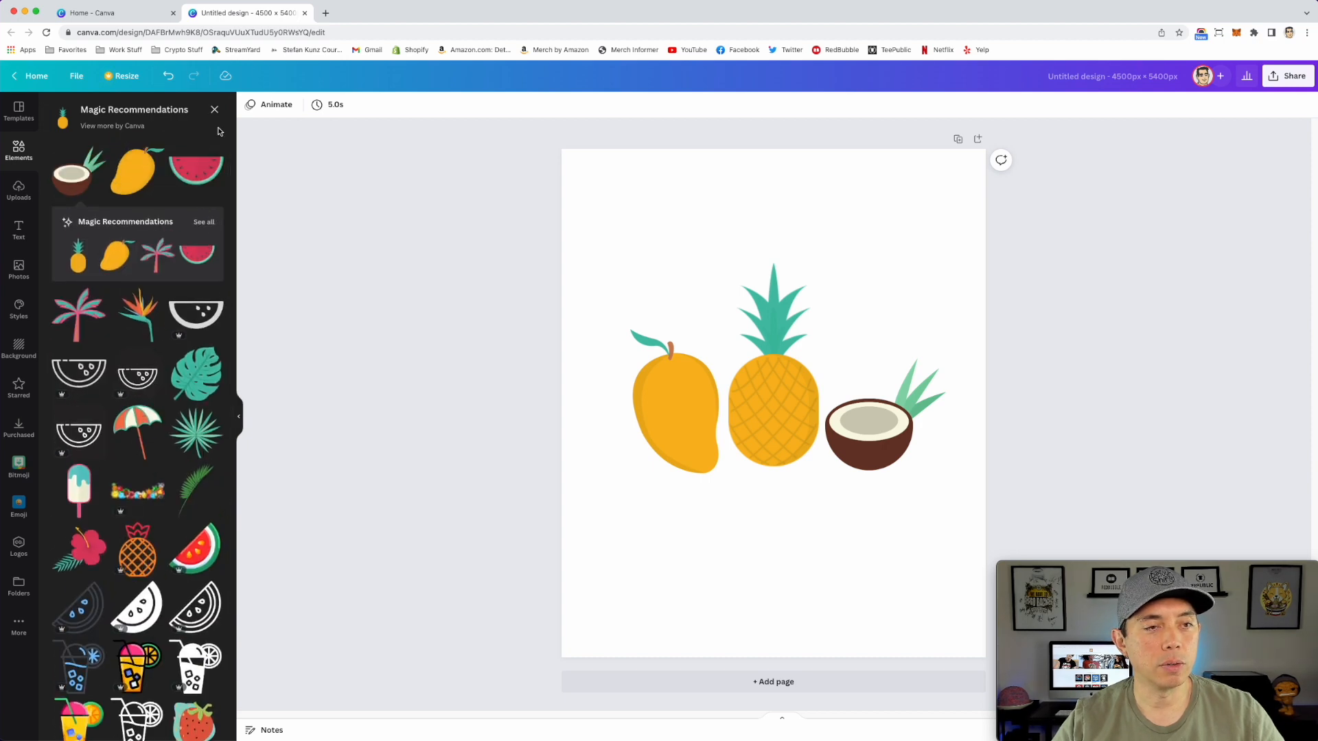
{"action": "left_click", "coordinate": [215, 111]}
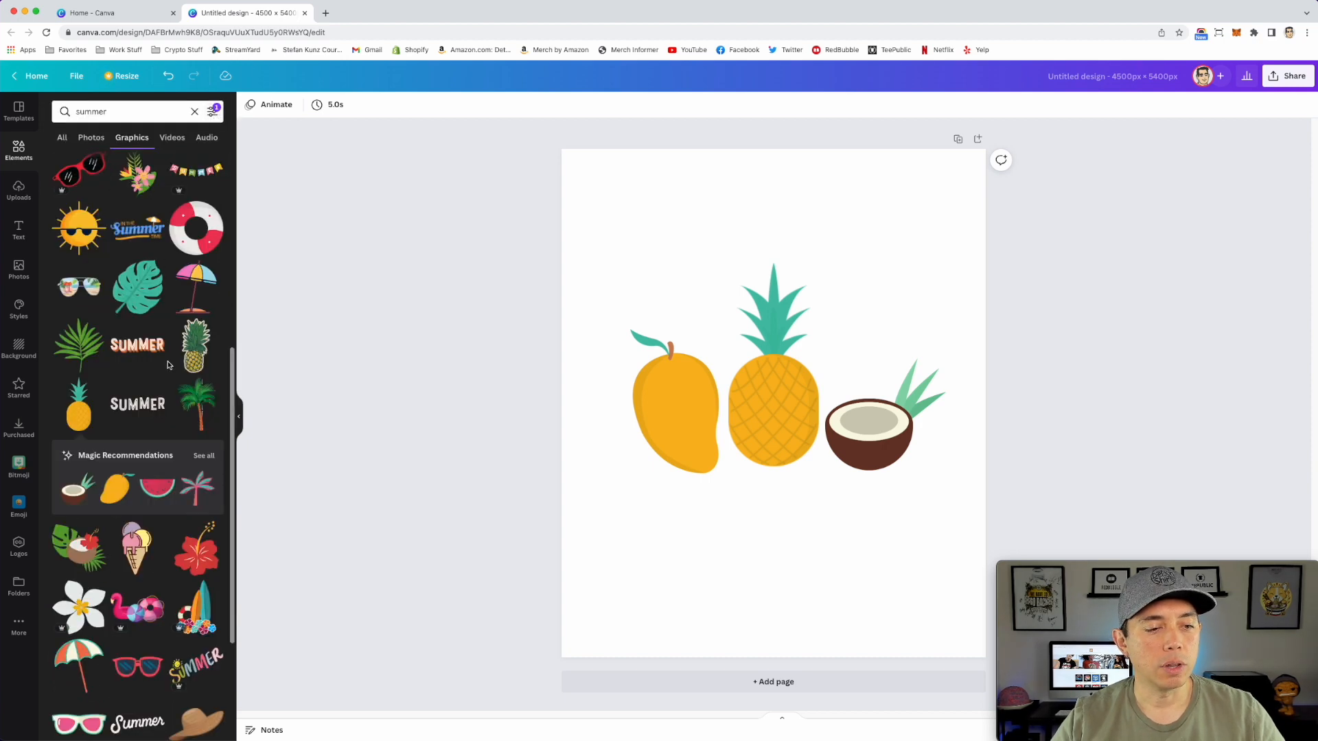
{"action": "scroll", "coordinate": [170, 365], "scroll_direction": "down", "scroll_amount": 1}
{"action": "left_click", "coordinate": [140, 639]}
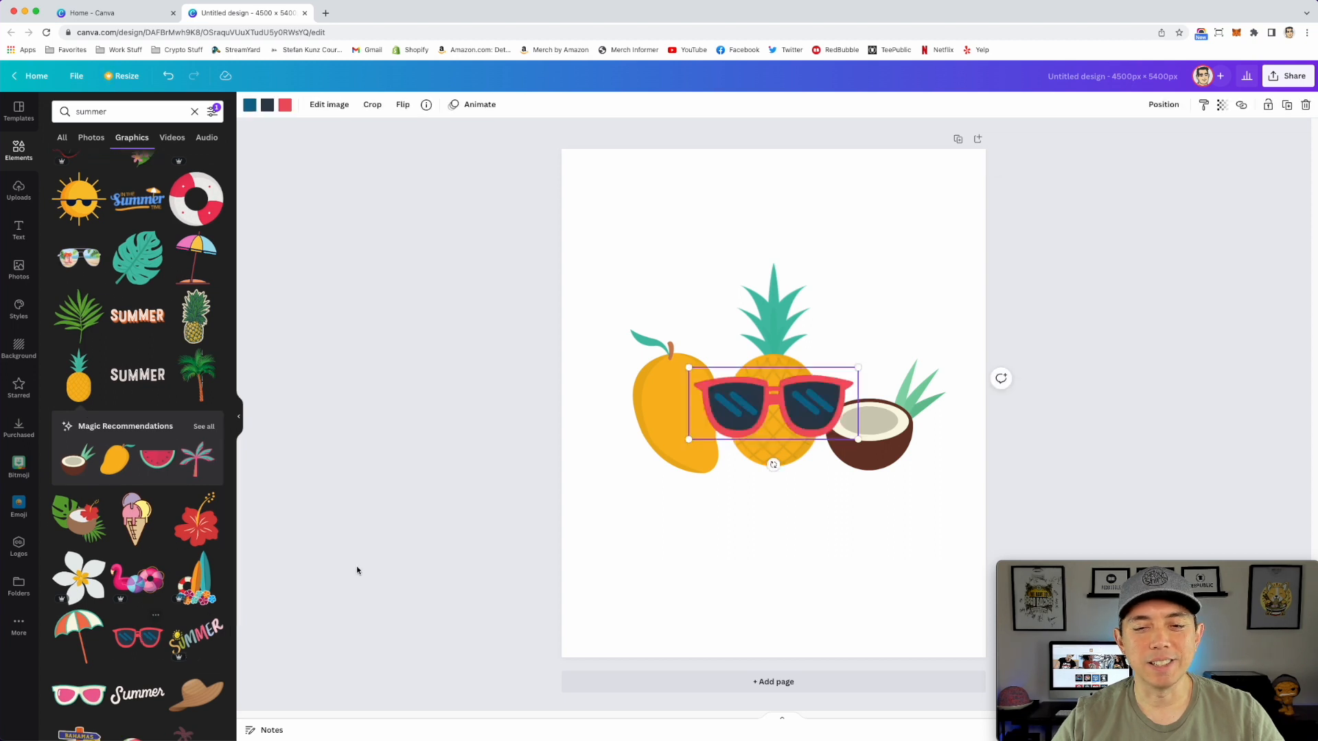
{"action": "left_click_drag", "start_coordinate": [811, 429], "coordinate": [818, 428]}
{"action": "left_click_drag", "start_coordinate": [741, 400], "coordinate": [758, 406]}
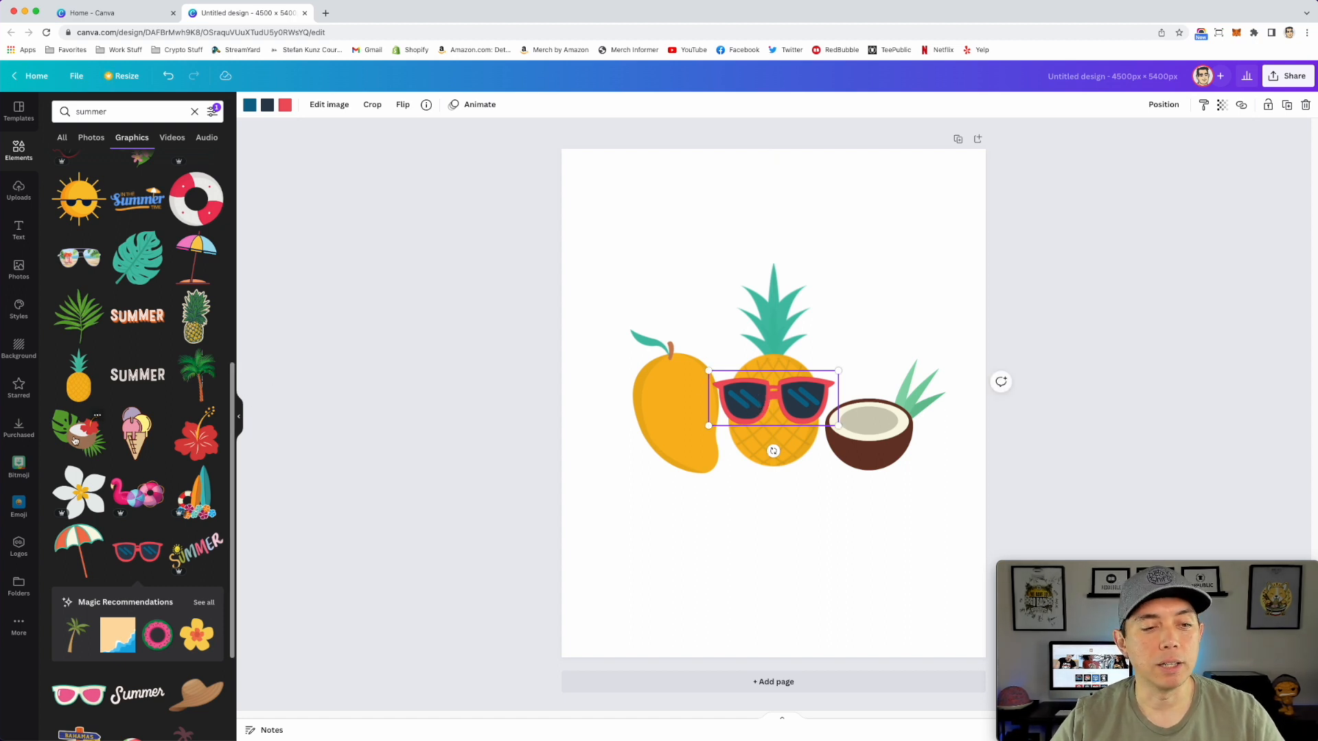
Add the red hibiscus graphic, shrunk to about 971 × 1,188 px and flipped horizontally, on top of the coconut.
{"action": "left_click", "coordinate": [203, 437]}
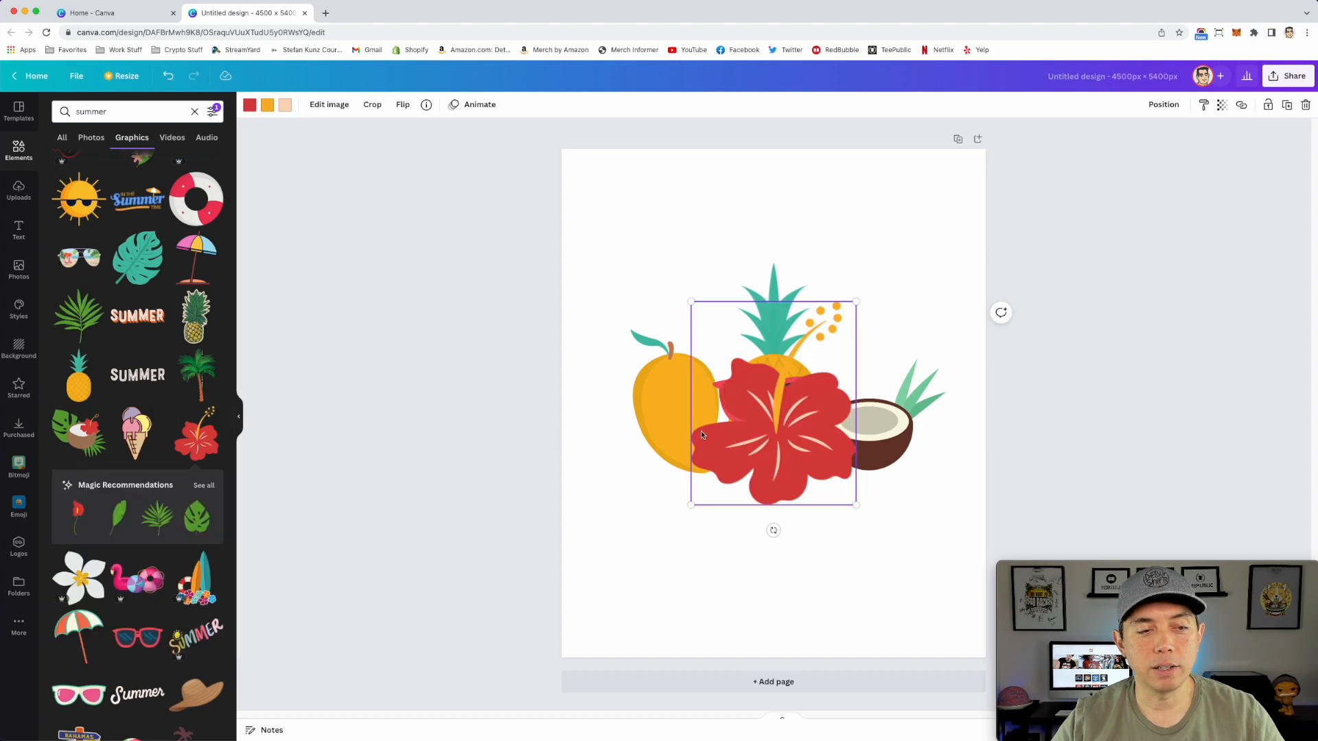
{"action": "left_click_drag", "start_coordinate": [857, 506], "coordinate": [783, 415]}
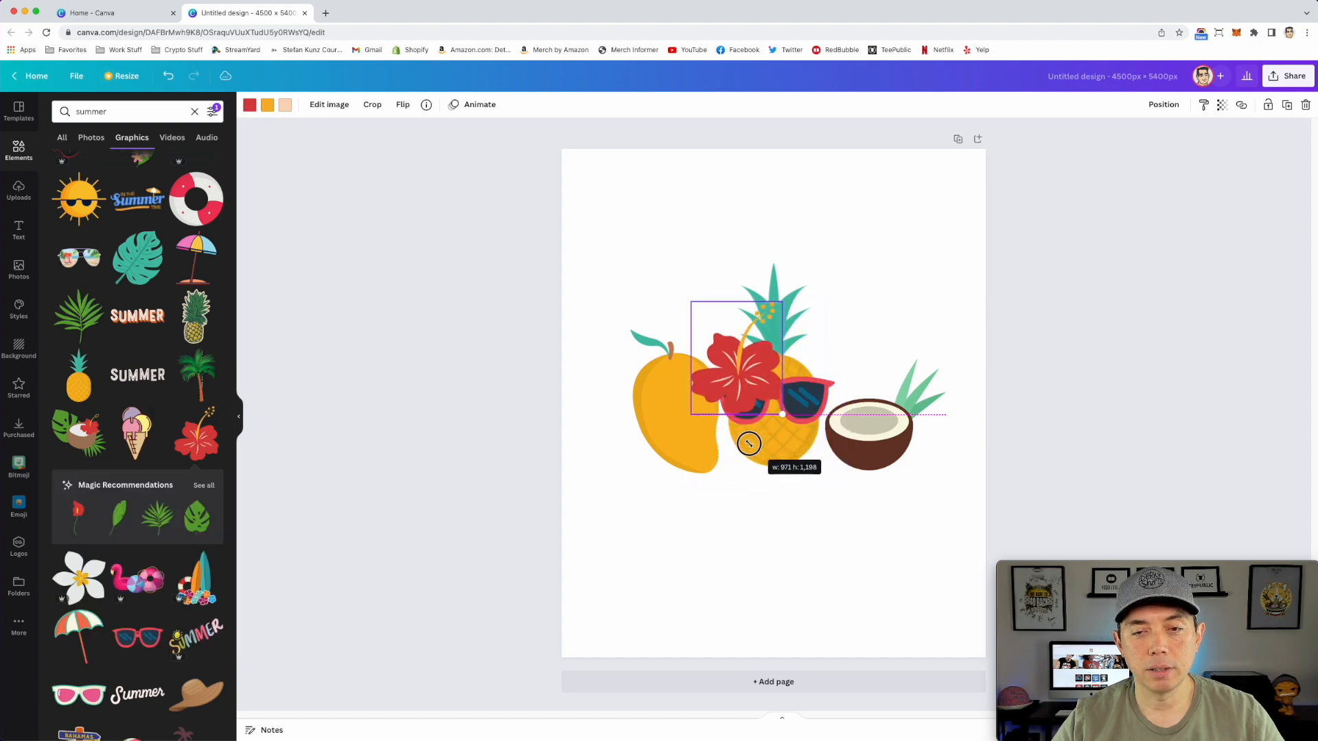
{"action": "left_click", "coordinate": [401, 104]}
{"action": "left_click", "coordinate": [442, 133]}
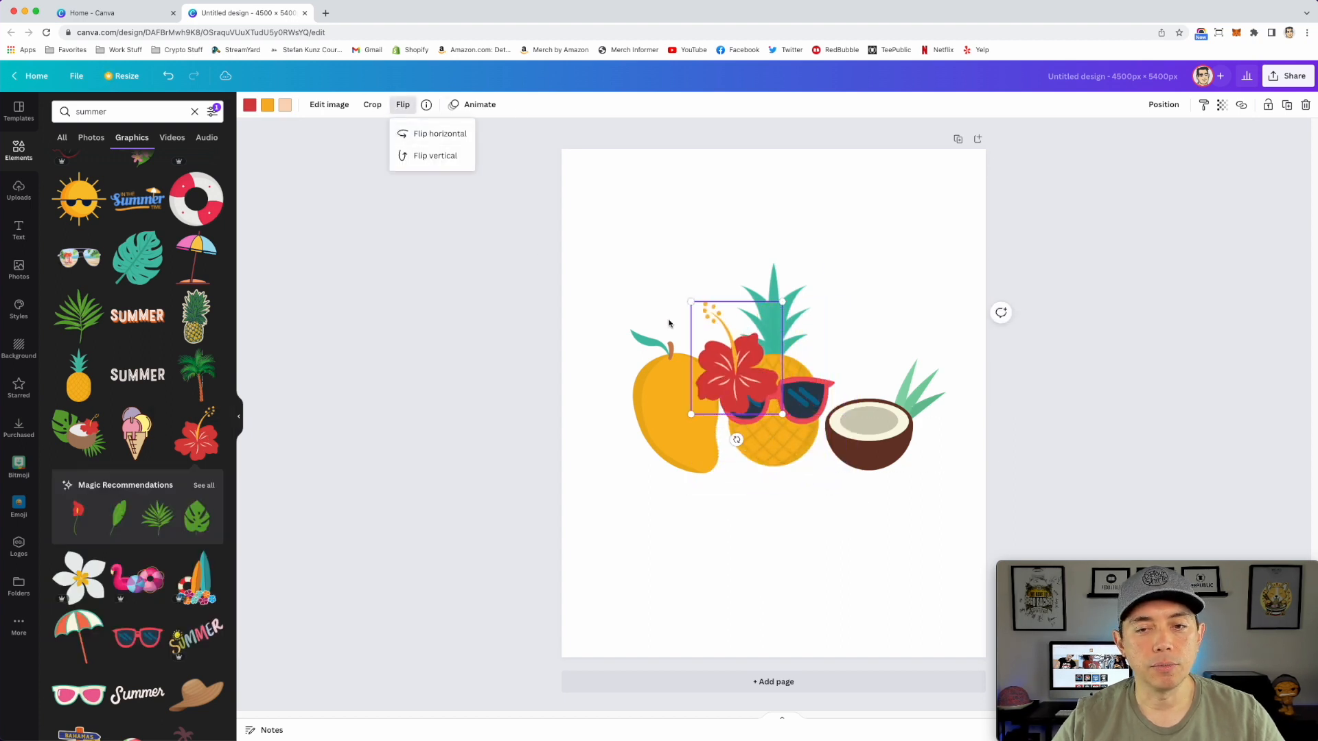
{"action": "left_click_drag", "start_coordinate": [739, 358], "coordinate": [882, 377]}
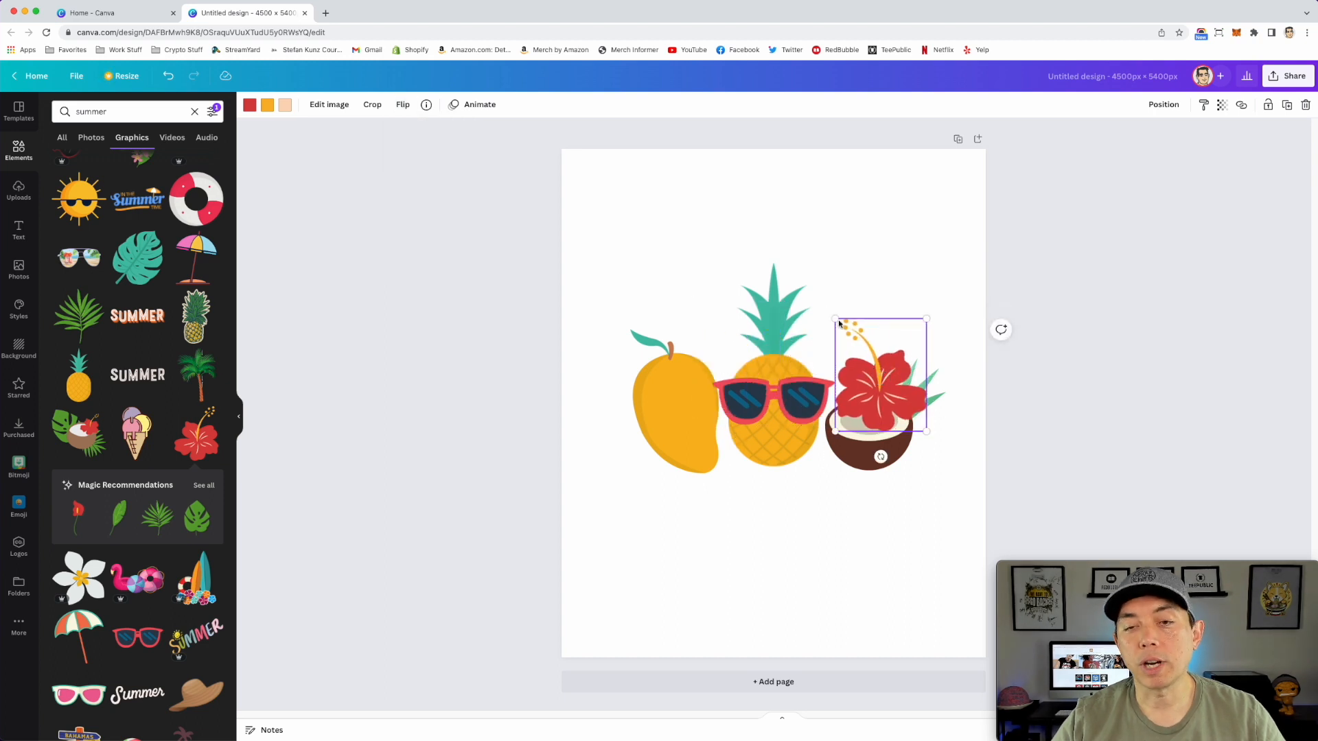
Lower the coconut slightly and shrink the hibiscus a little so it sits at the coconut's opening.
{"action": "left_click_drag", "start_coordinate": [862, 461], "coordinate": [863, 468]}
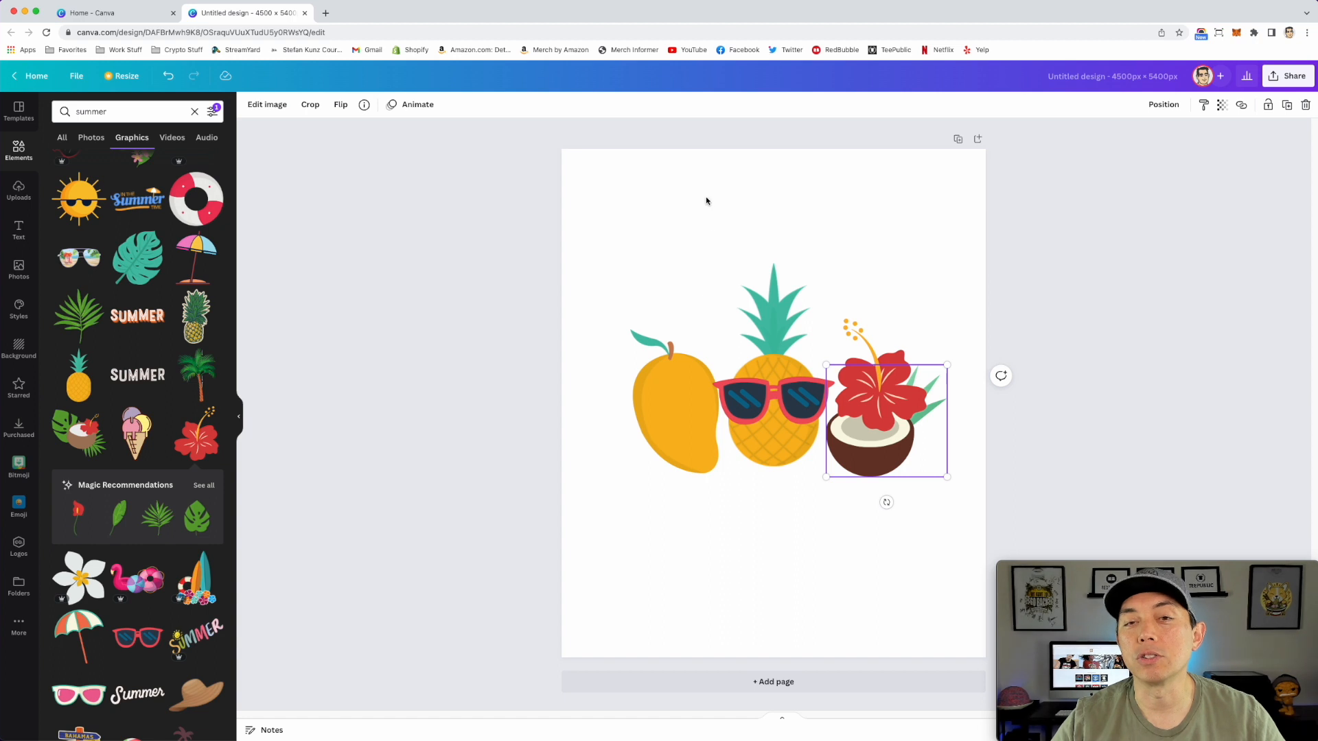
{"action": "mouse_move", "coordinate": [876, 397]}
{"action": "left_mouse_down"}
{"action": "mouse_move", "coordinate": [886, 316]}
{"action": "mouse_move", "coordinate": [874, 400]}
{"action": "mouse_move", "coordinate": [918, 427]}
{"action": "mouse_move", "coordinate": [879, 383]}
{"action": "left_mouse_up"}
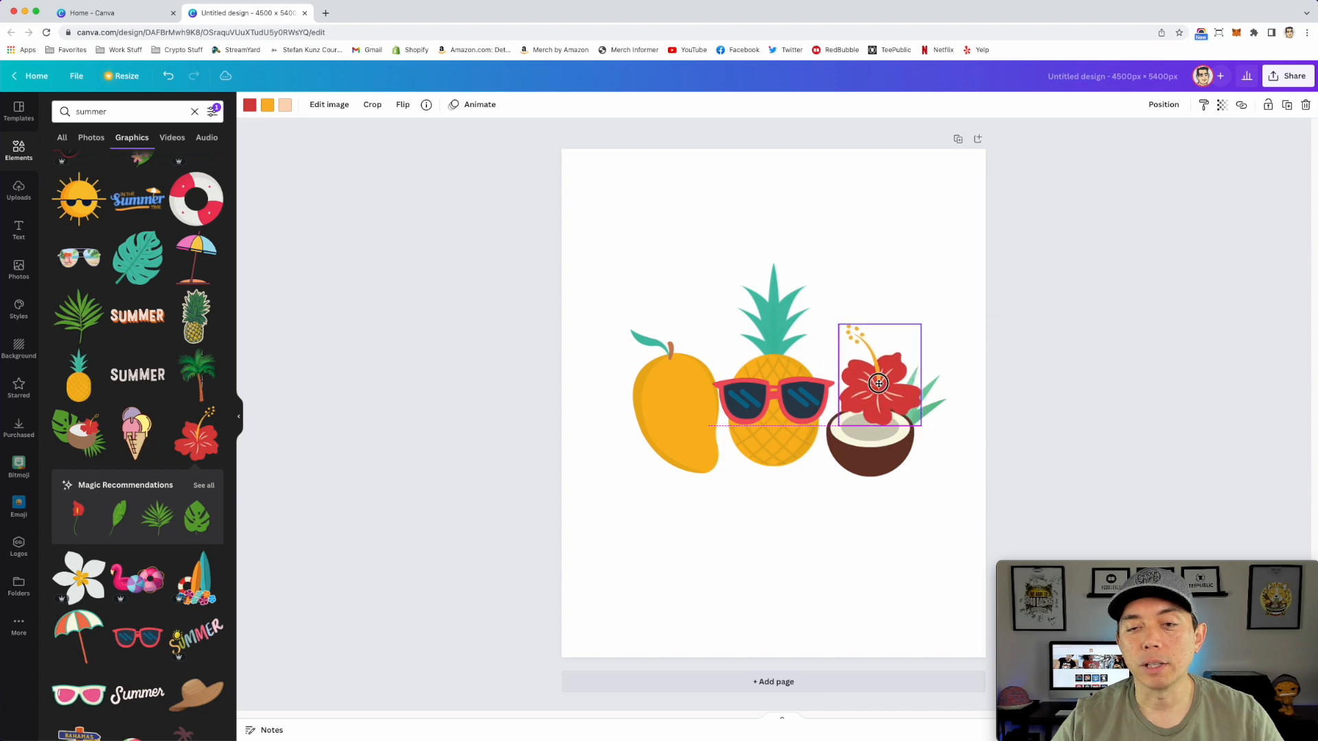
{"action": "left_click", "coordinate": [538, 295]}
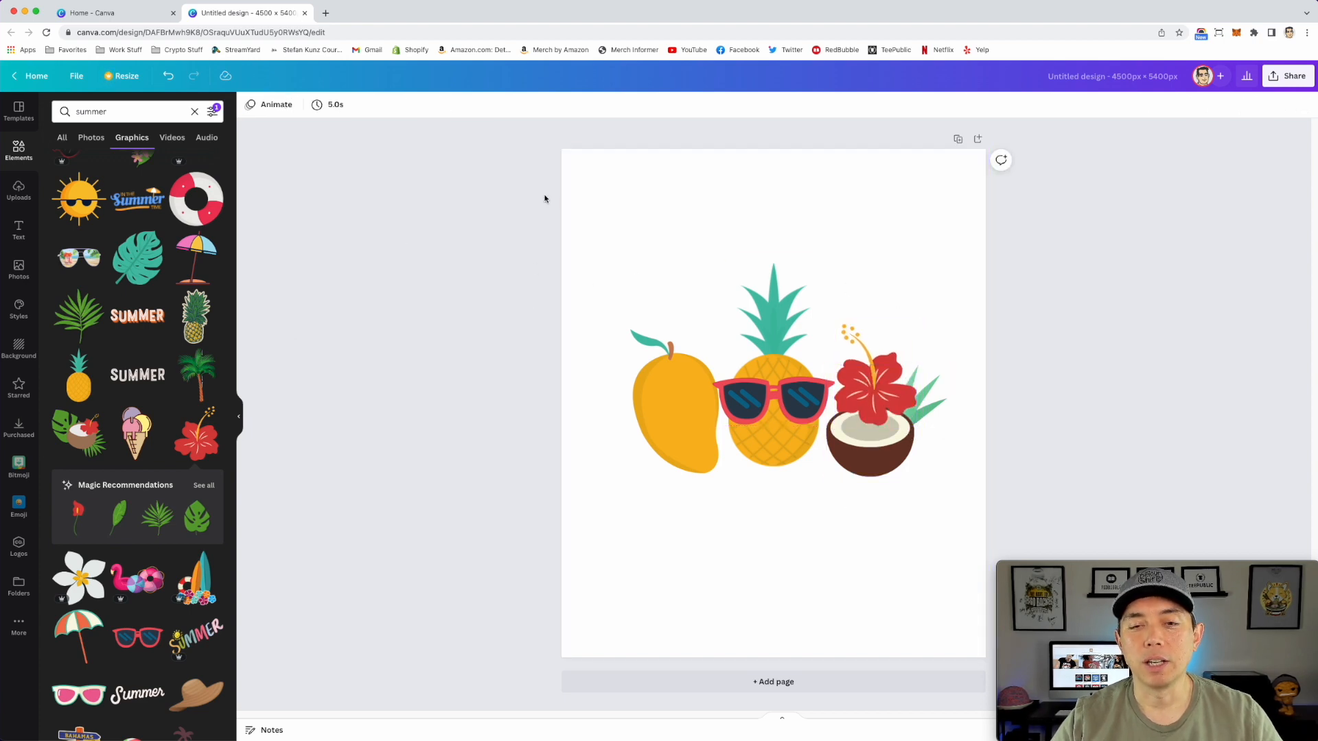
Shift all the fruits and decorations slightly left, and move the mango a little further from the pineapple.
{"action": "left_click_drag", "start_coordinate": [598, 273], "coordinate": [981, 570]}
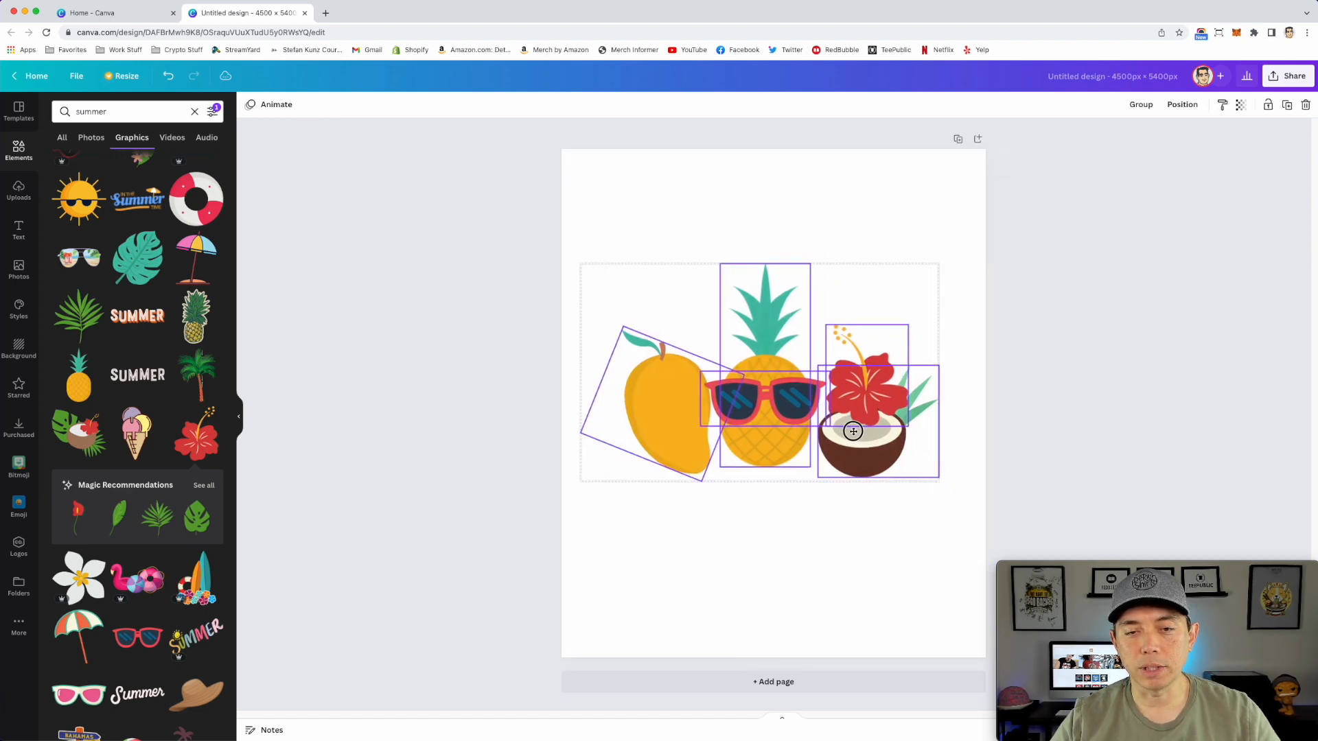
{"action": "left_click", "coordinate": [508, 258]}
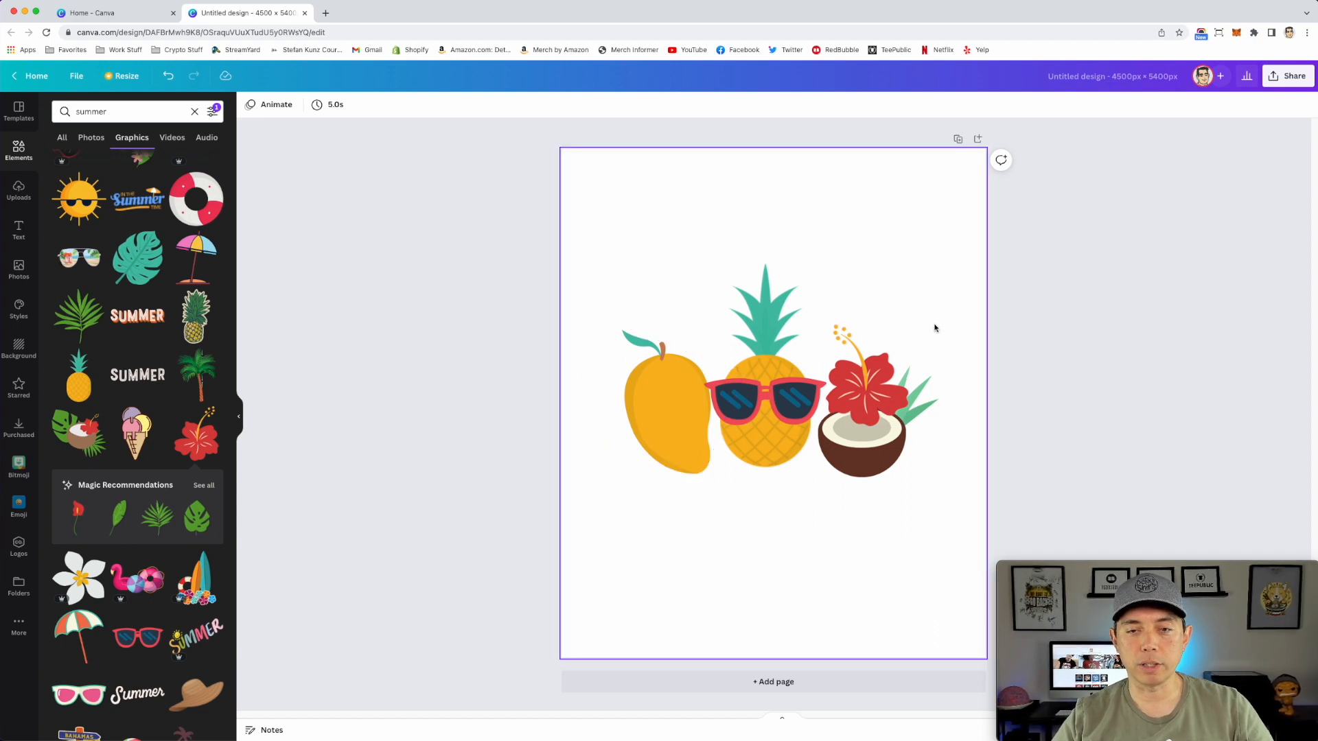
{"action": "left_click_drag", "start_coordinate": [648, 418], "coordinate": [646, 419]}
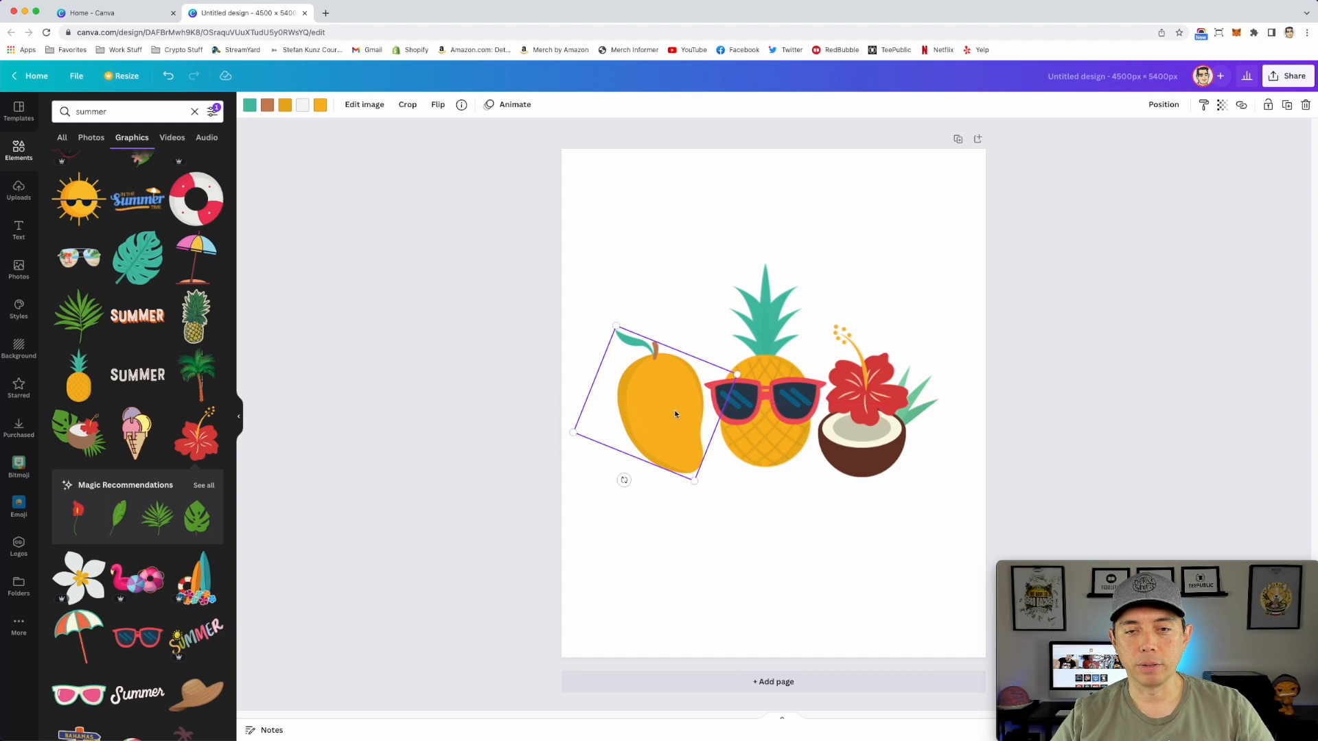
{"action": "left_click", "coordinate": [922, 269]}
{"action": "left_click", "coordinate": [874, 395]}
{"action": "left_click", "coordinate": [899, 505]}
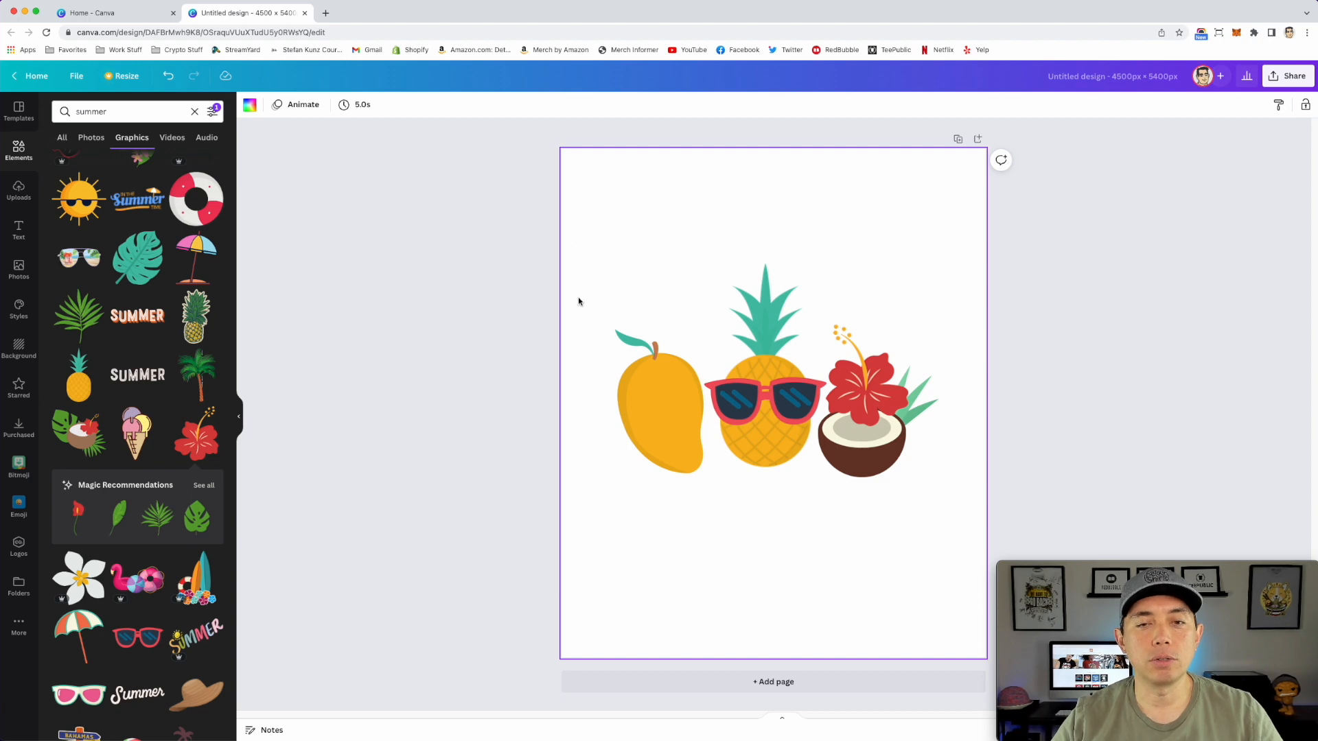
Add a text box reading "I'm So Ready" and place it above the pineapple.
{"action": "key", "text": "t"}
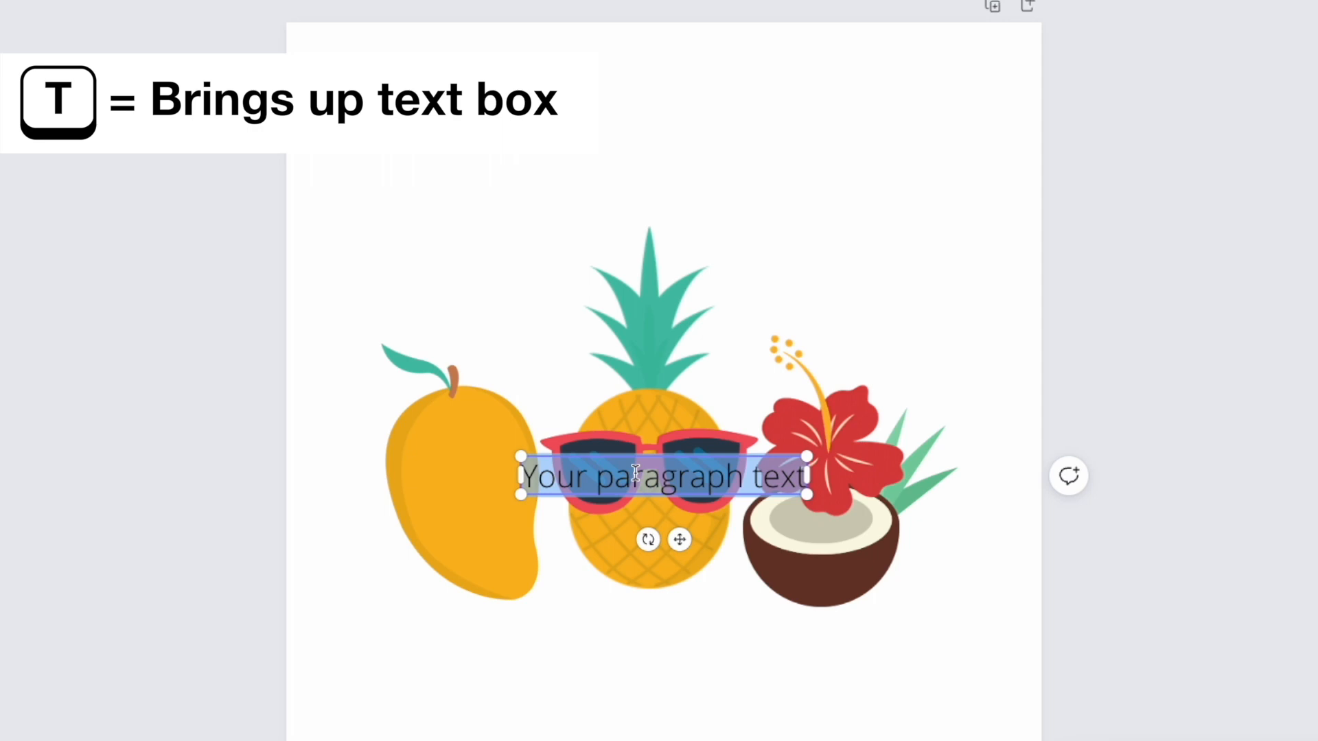
{"action": "type", "text": "I'm"}
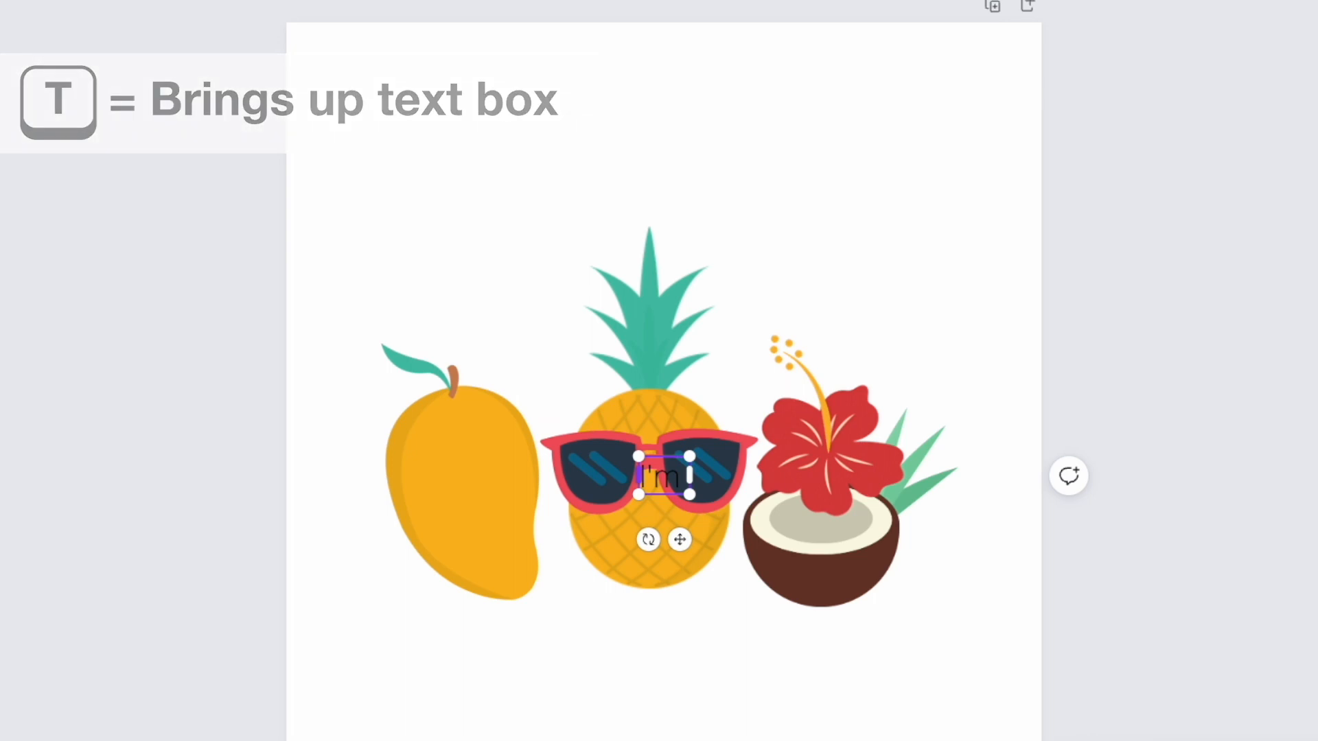
{"action": "type", "text": " Sc Re"}
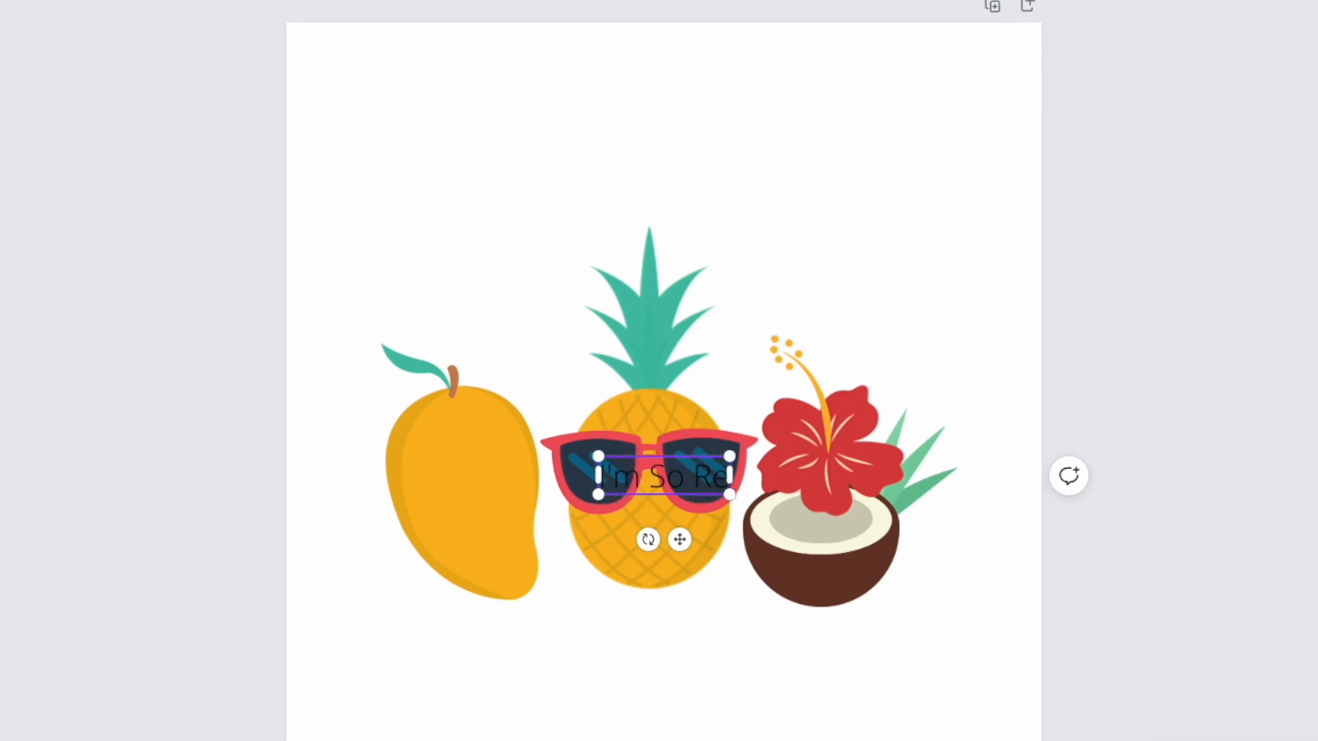
{"action": "type", "text": "ady"}
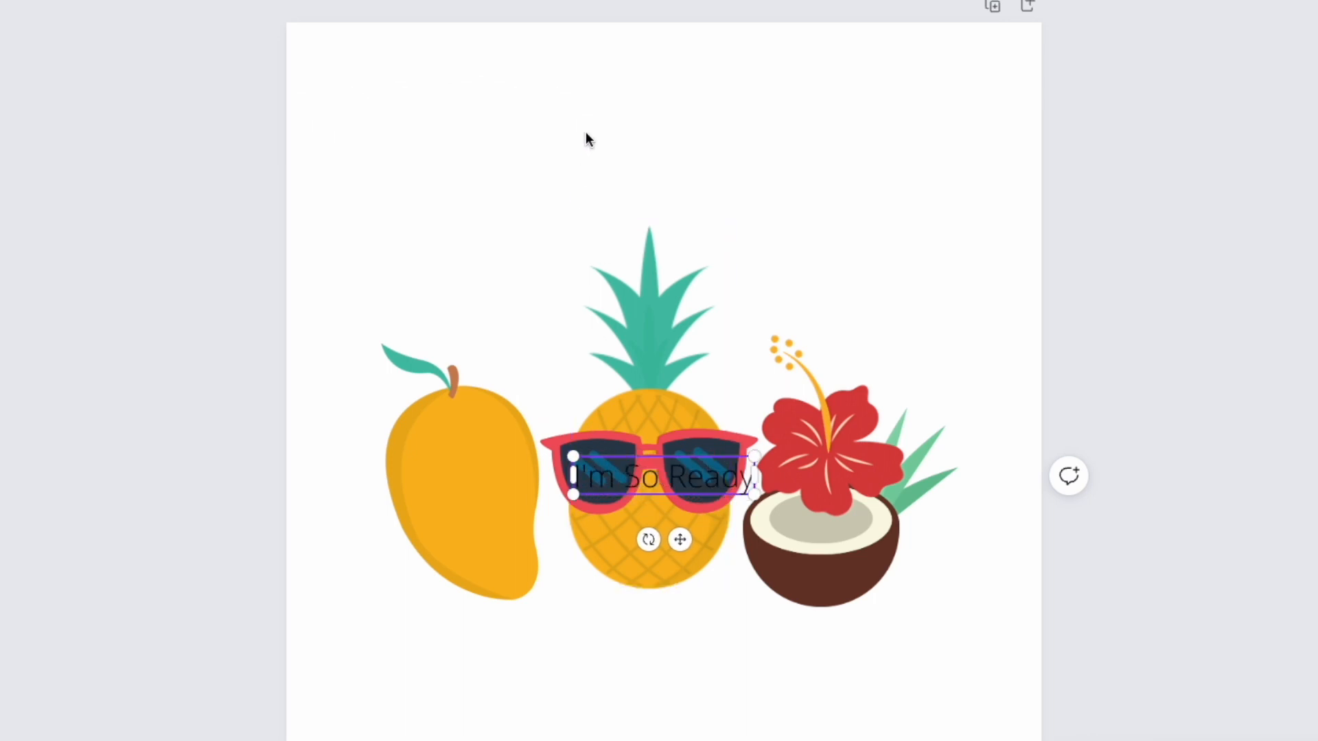
{"action": "left_click_drag", "start_coordinate": [685, 476], "coordinate": [622, 143]}
Curve the "I'm So Ready" text with a curve value of 50 and enlarge it to size 331 above the fruits.
{"action": "double_click", "coordinate": [750, 217]}
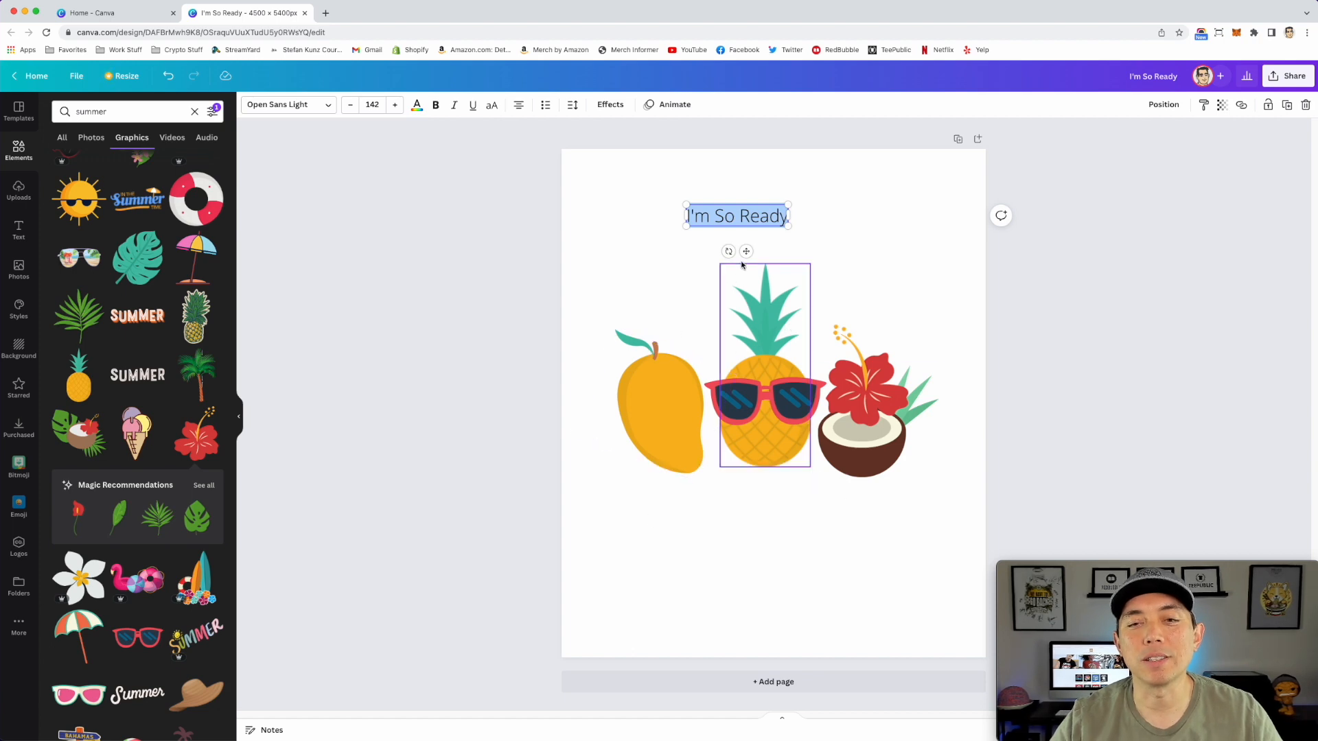
{"action": "left_click", "coordinate": [625, 107]}
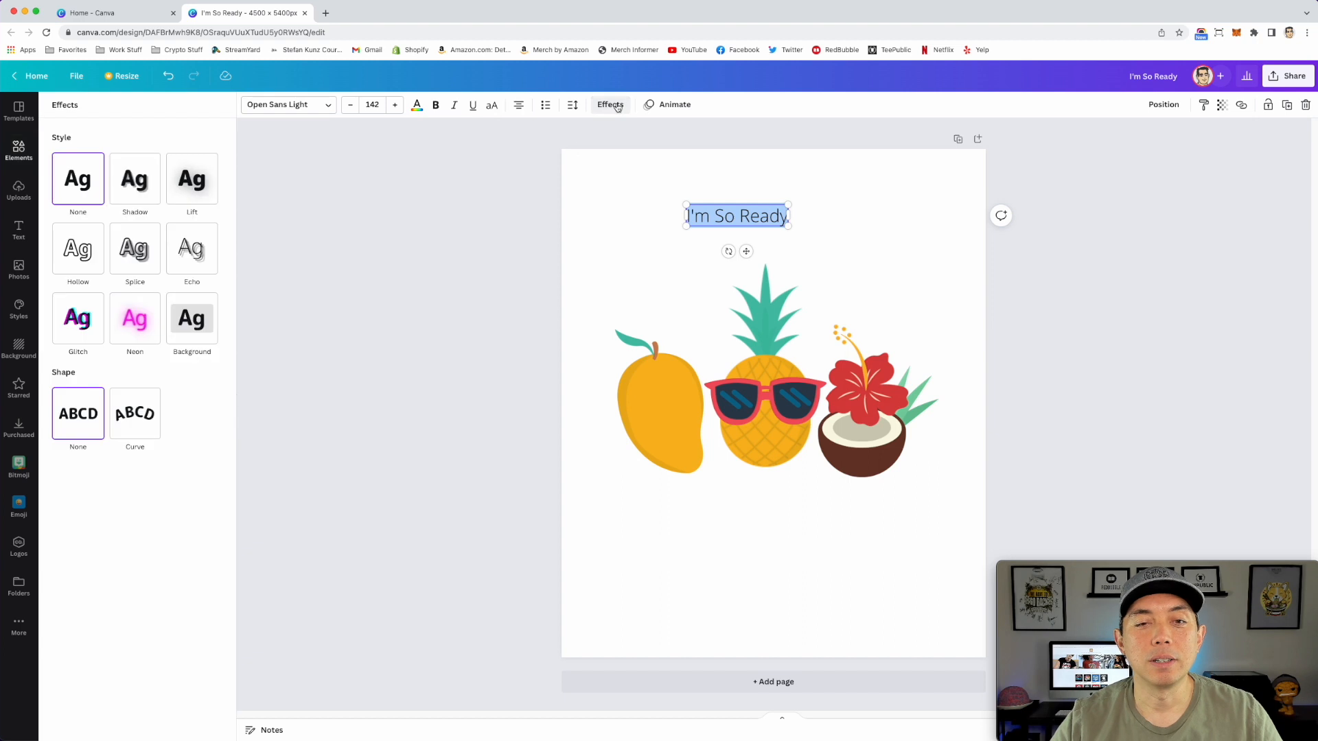
{"action": "left_click", "coordinate": [137, 425]}
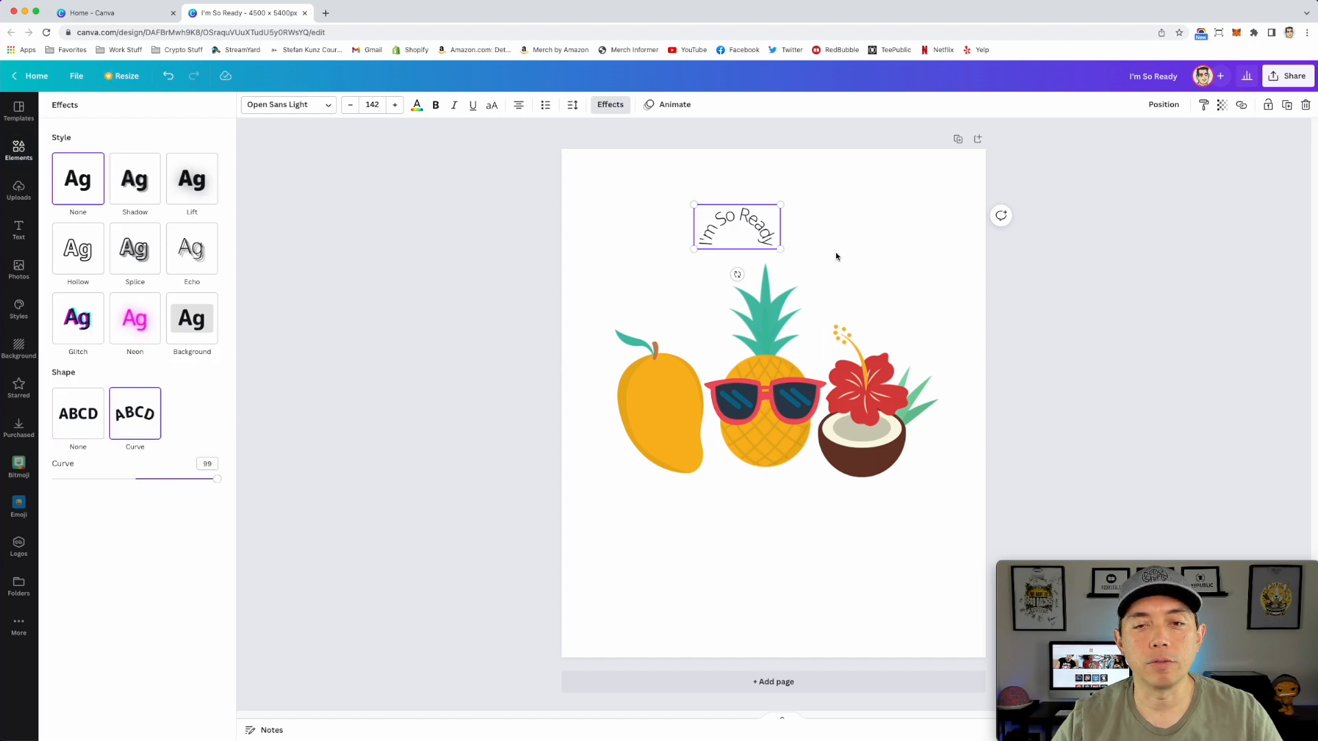
{"action": "left_click_drag", "start_coordinate": [780, 249], "coordinate": [896, 308]}
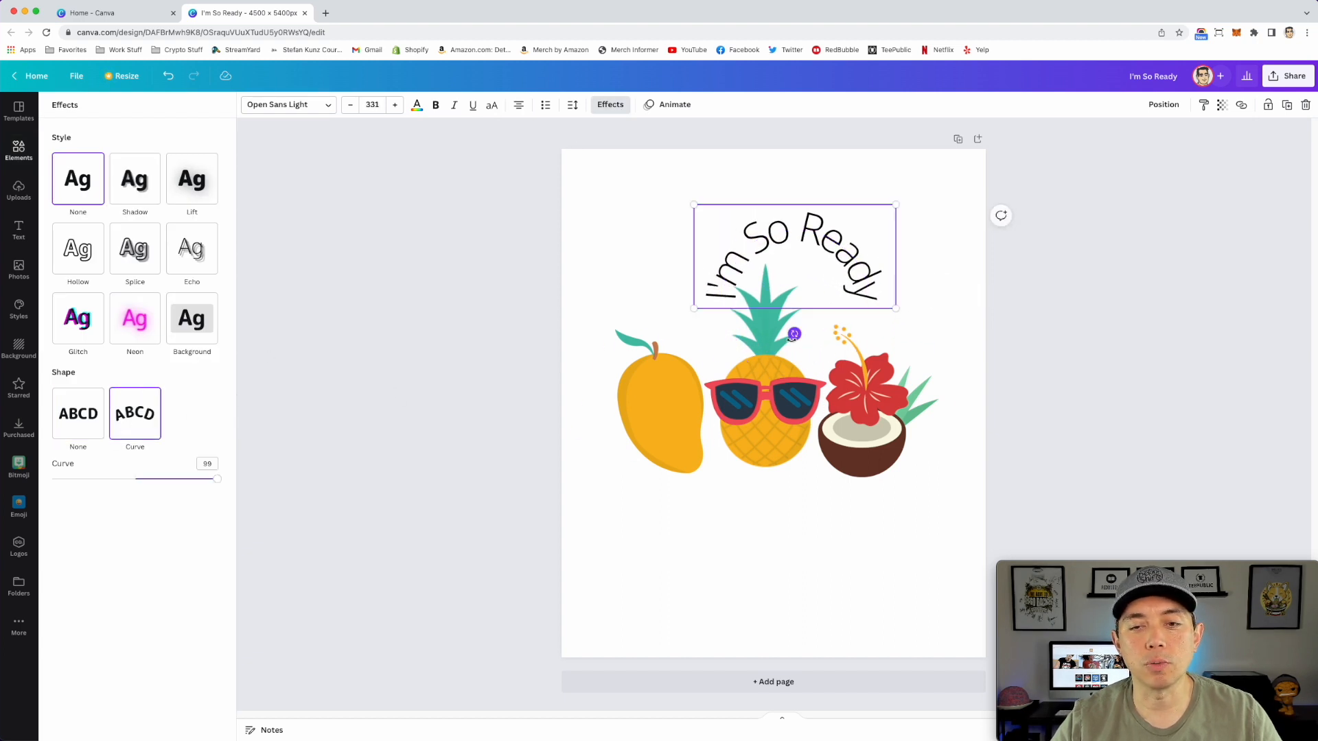
{"action": "left_click_drag", "start_coordinate": [218, 479], "coordinate": [177, 479]}
{"action": "left_click_drag", "start_coordinate": [873, 273], "coordinate": [848, 269]}
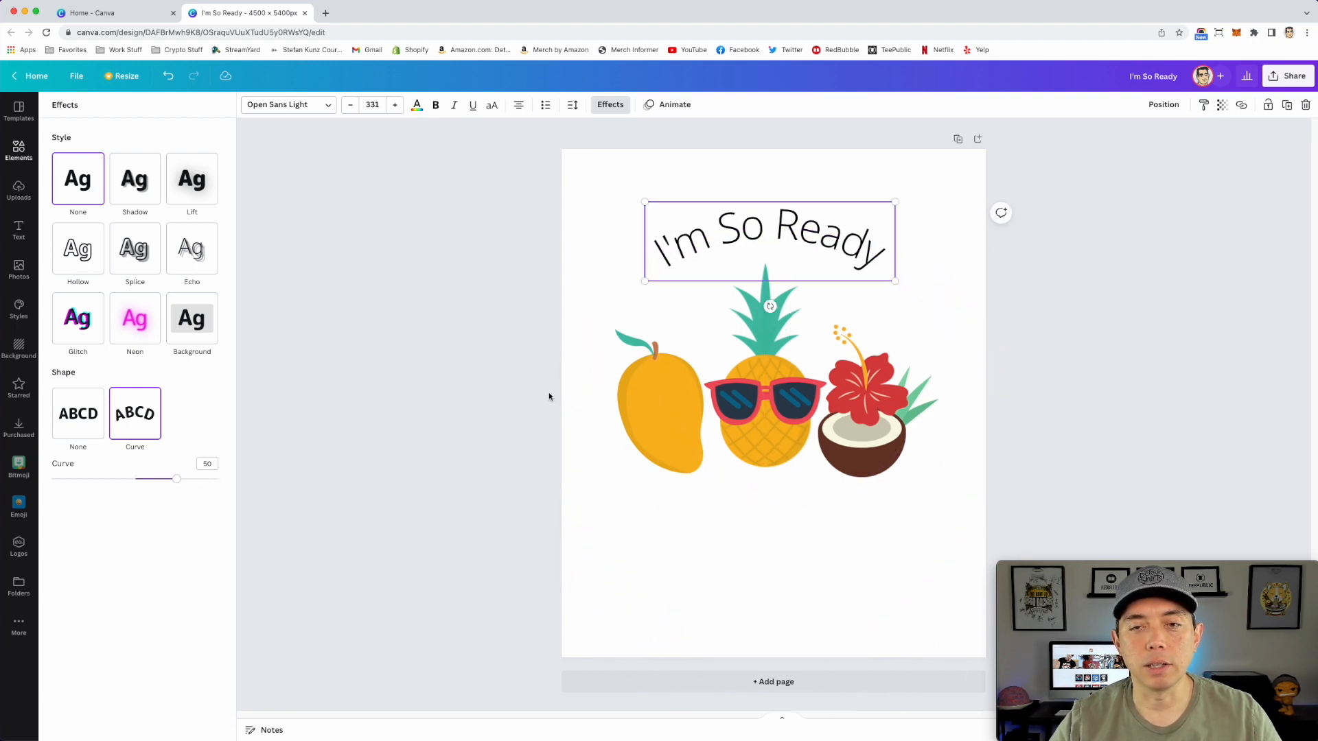
Set the curved heading's font to Intro and enlarge it to size 395, centered above the fruits.
{"action": "left_click", "coordinate": [734, 212]}
{"action": "triple_click", "coordinate": [733, 227]}
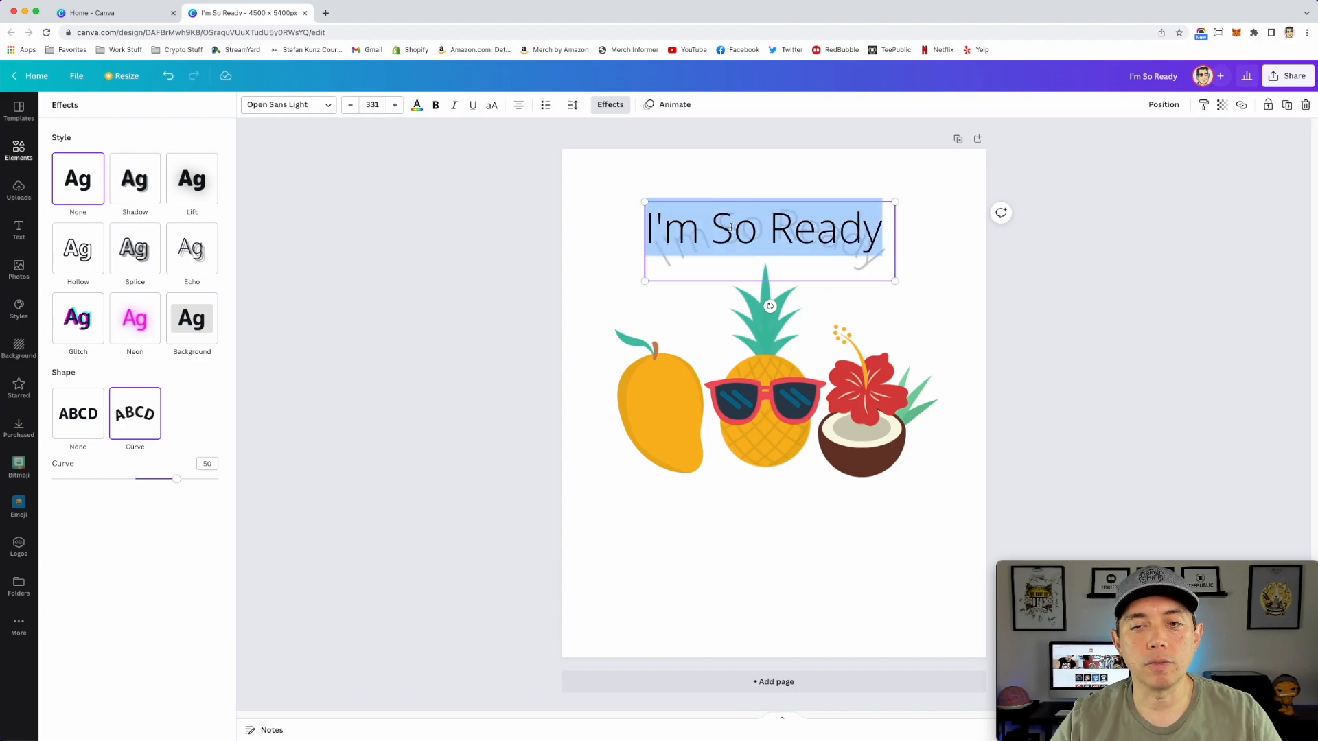
{"action": "left_click", "coordinate": [329, 105]}
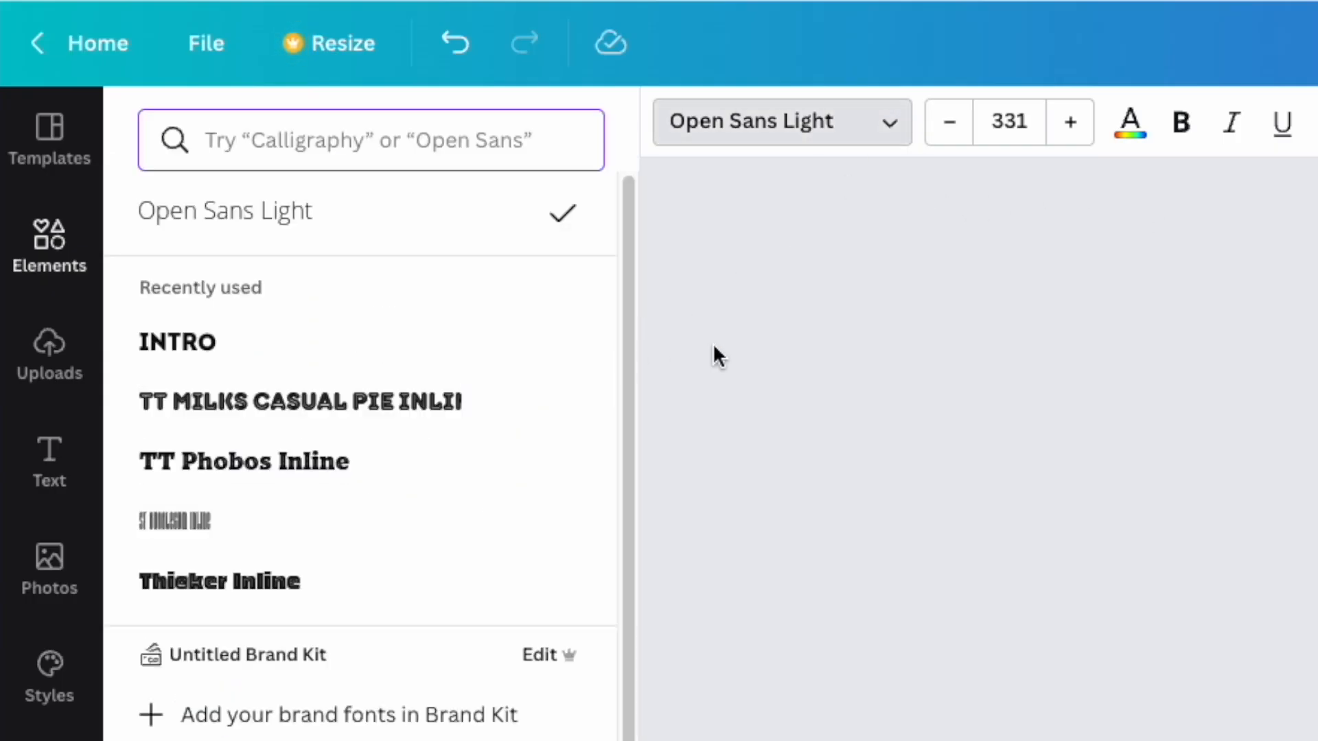
{"action": "left_click", "coordinate": [165, 369]}
{"action": "left_click", "coordinate": [962, 227]}
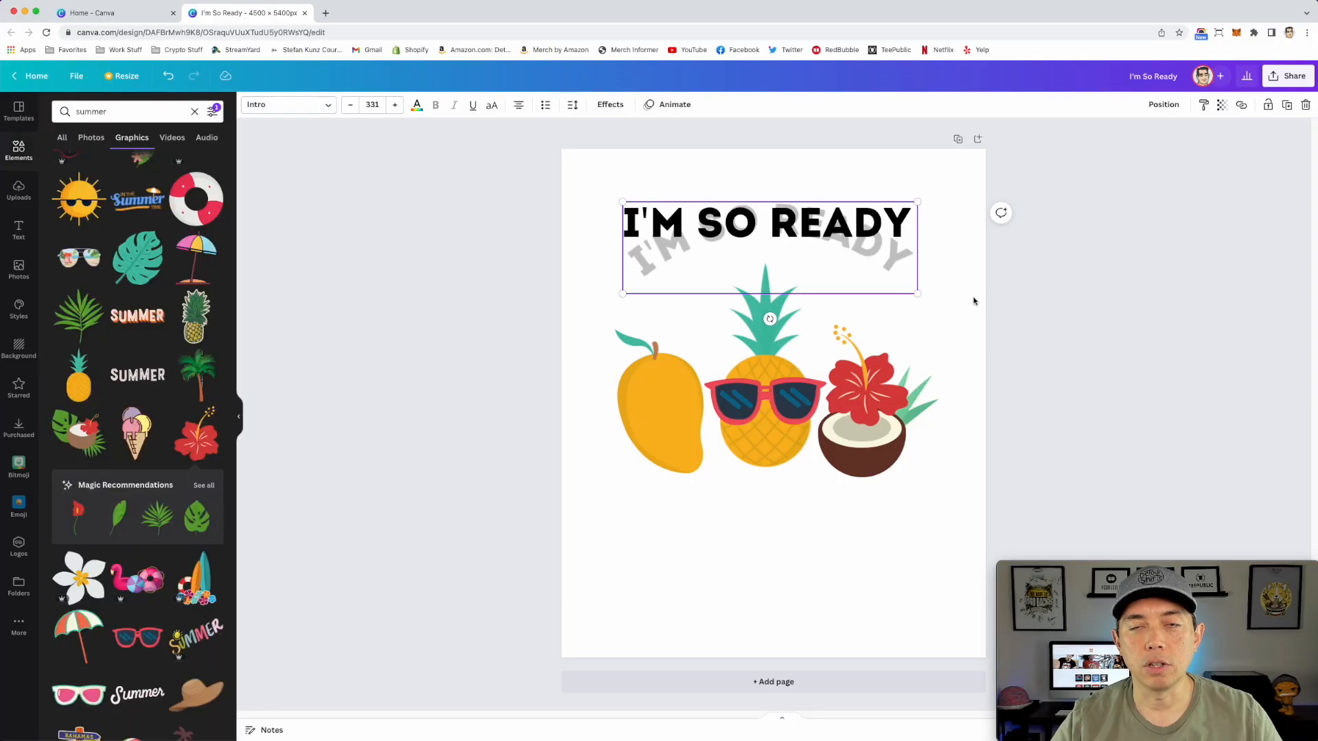
{"action": "left_click", "coordinate": [973, 301]}
{"action": "left_click", "coordinate": [834, 233]}
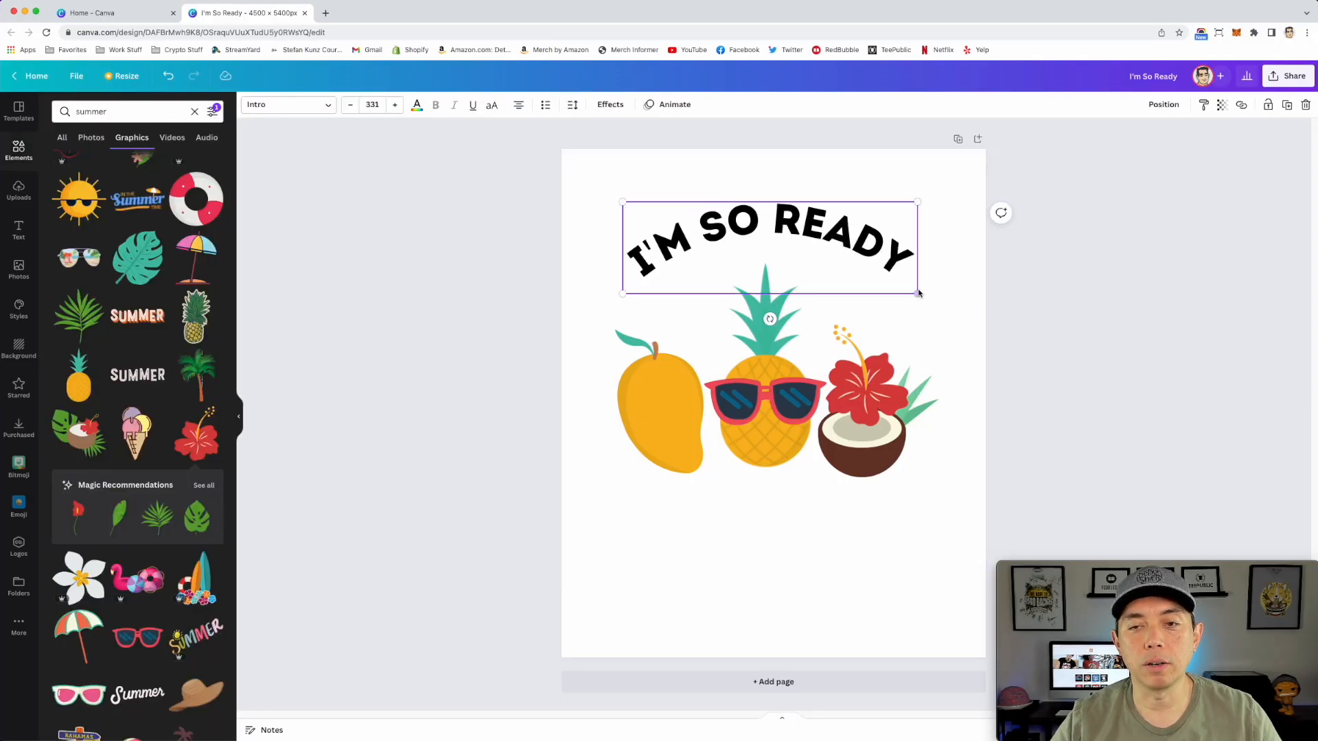
{"action": "mouse_move", "coordinate": [917, 292]}
{"action": "left_mouse_down"}
{"action": "mouse_move", "coordinate": [970, 315]}
{"action": "mouse_move", "coordinate": [935, 267]}
{"action": "mouse_move", "coordinate": [909, 271]}
{"action": "left_mouse_up"}
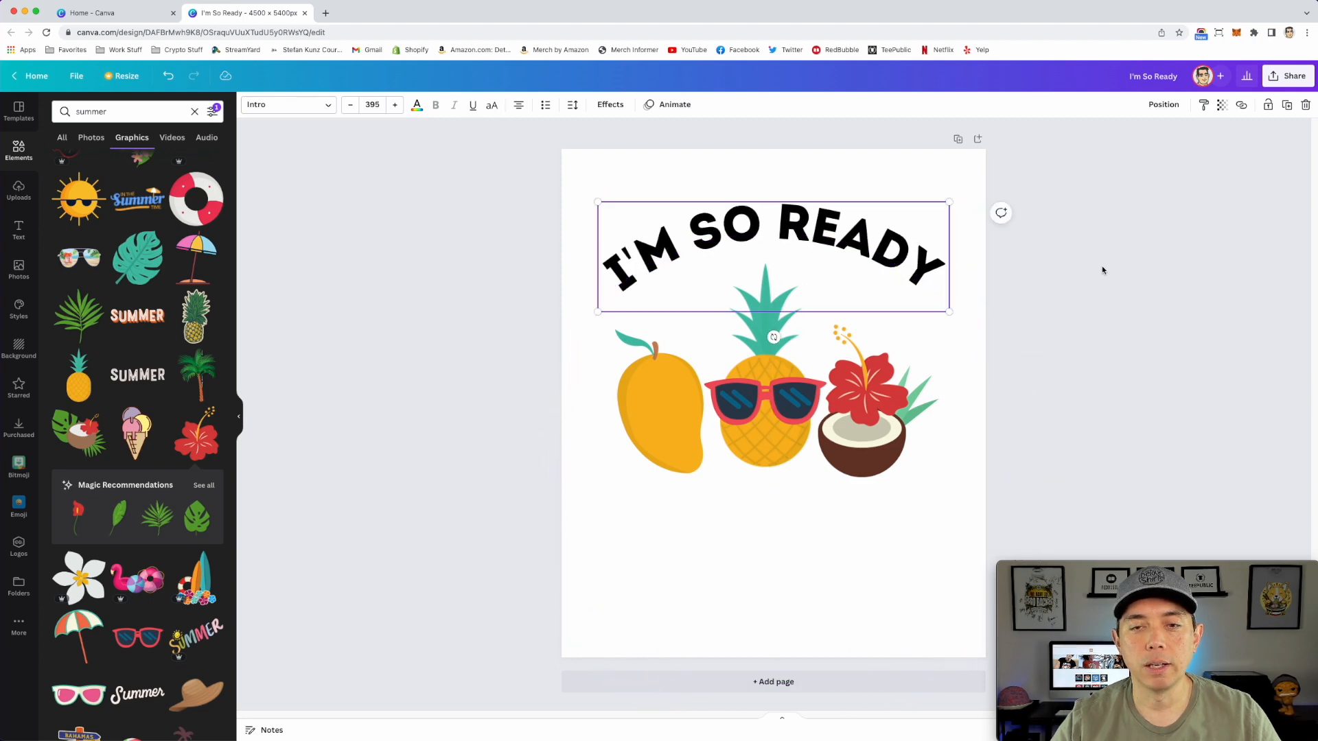
{"action": "left_click", "coordinate": [1137, 327]}
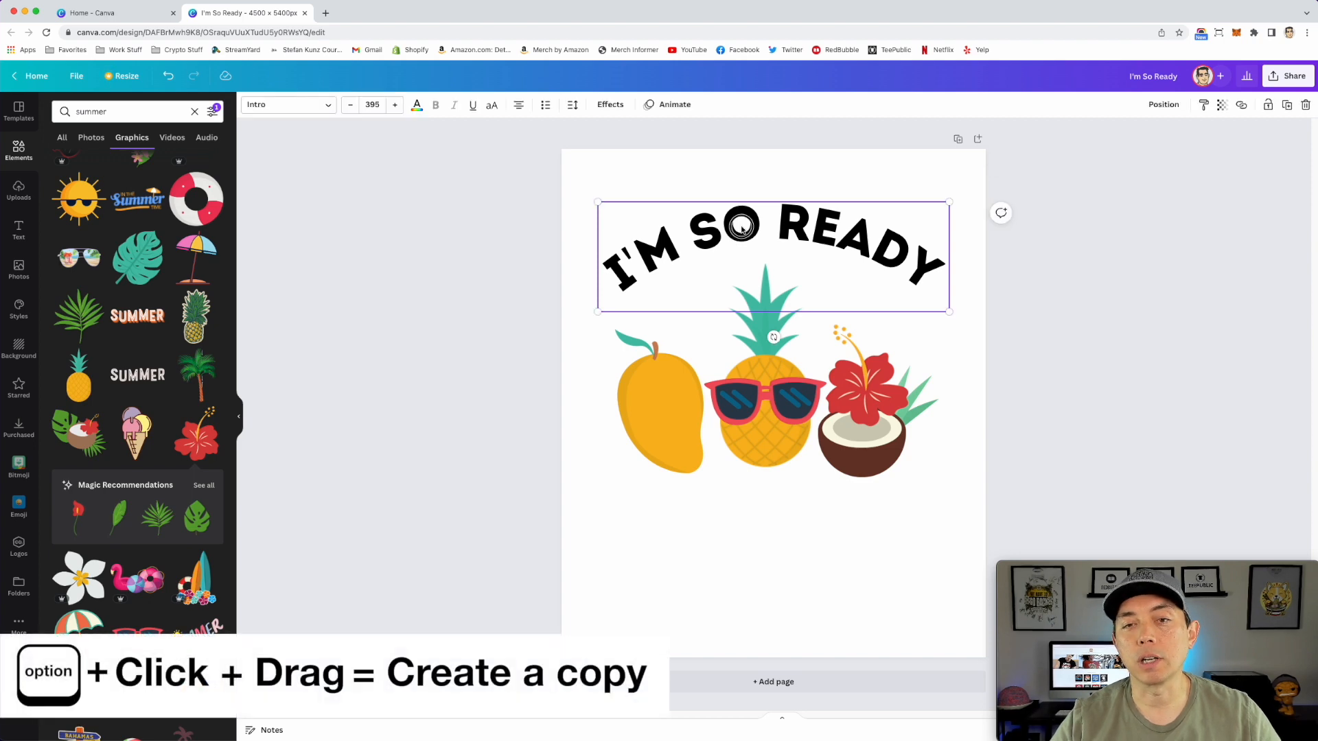
Duplicate the curved heading below the fruits, change the copy's text to "FOR" and remove its curve.
{"action": "left_click_drag", "start_coordinate": [742, 230], "coordinate": [741, 543]}
{"action": "double_click", "coordinate": [739, 515]}
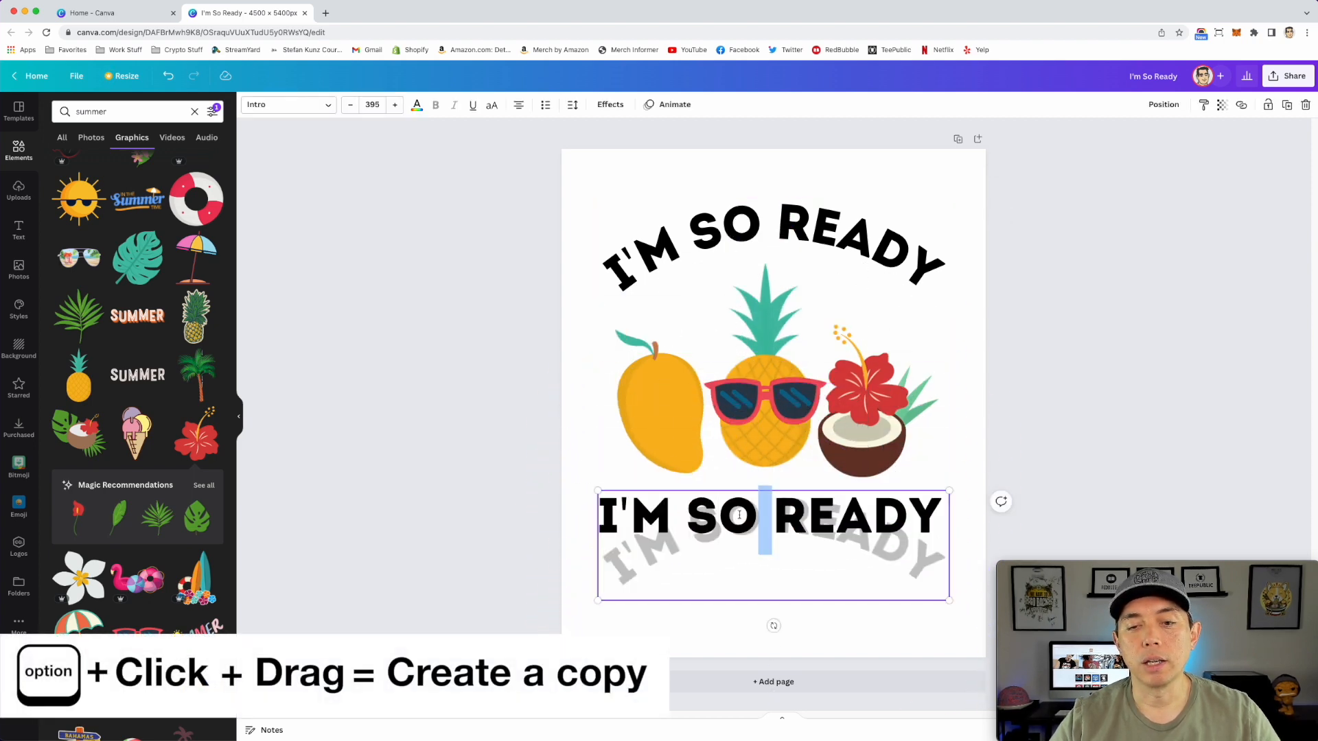
{"action": "type", "text": "FOR"}
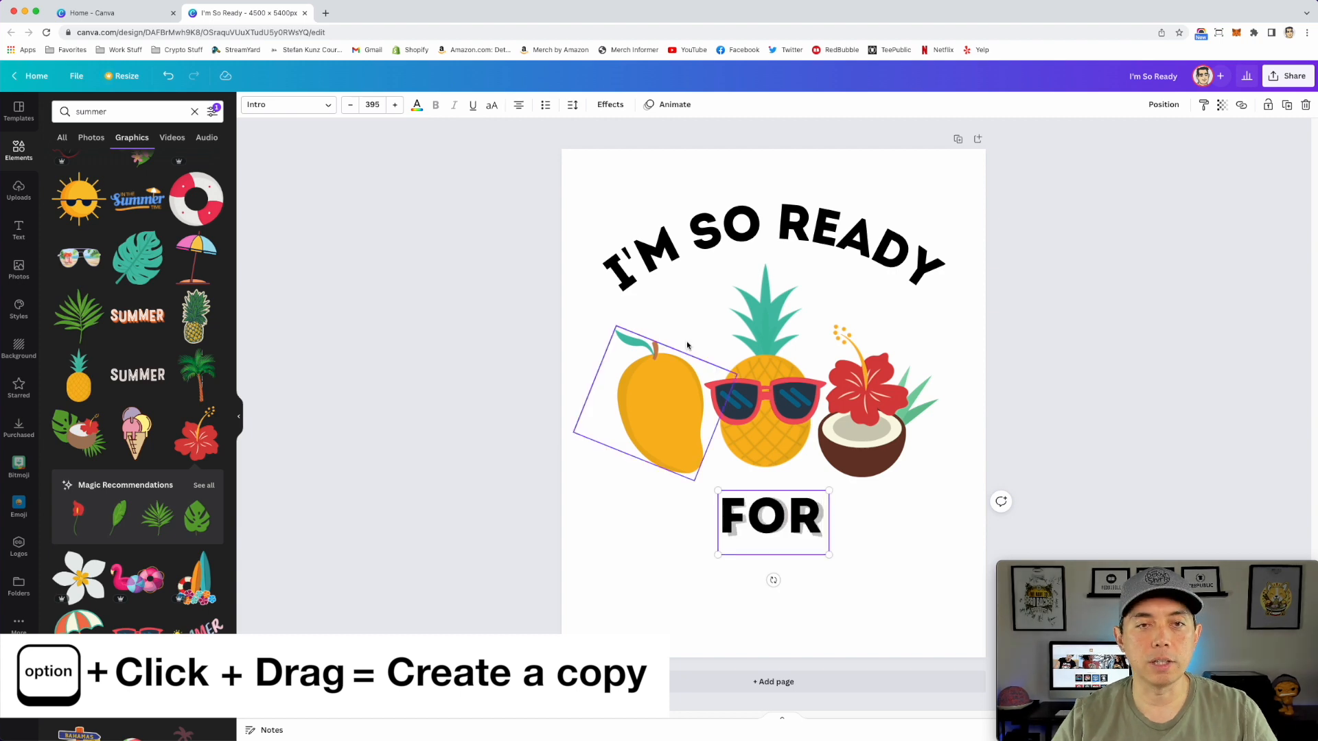
{"action": "left_click", "coordinate": [610, 106]}
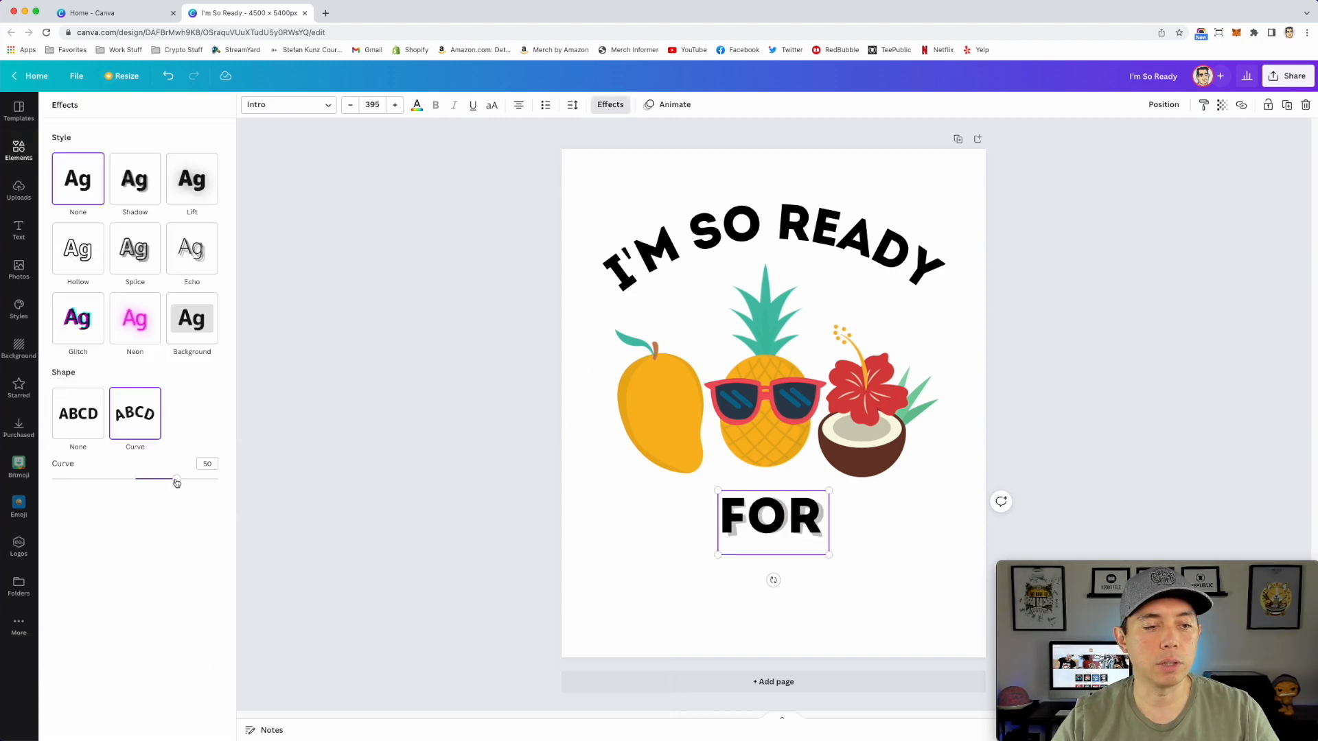
{"action": "left_click", "coordinate": [83, 420]}
{"action": "left_click", "coordinate": [894, 537]}
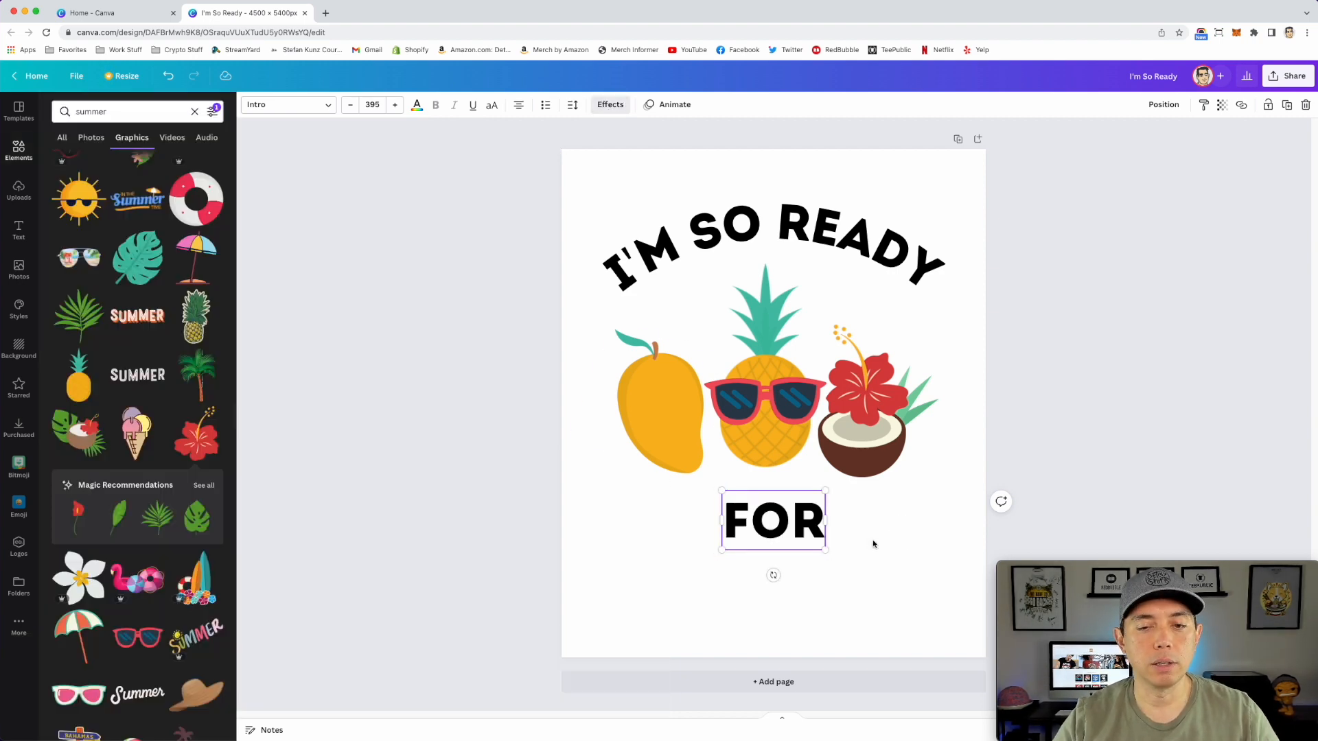
Shrink "FOR" to size 301 beside the pineapple's crown above the mango, and add a copy reading "THE" above the hibiscus.
{"action": "left_click_drag", "start_coordinate": [797, 527], "coordinate": [725, 303]}
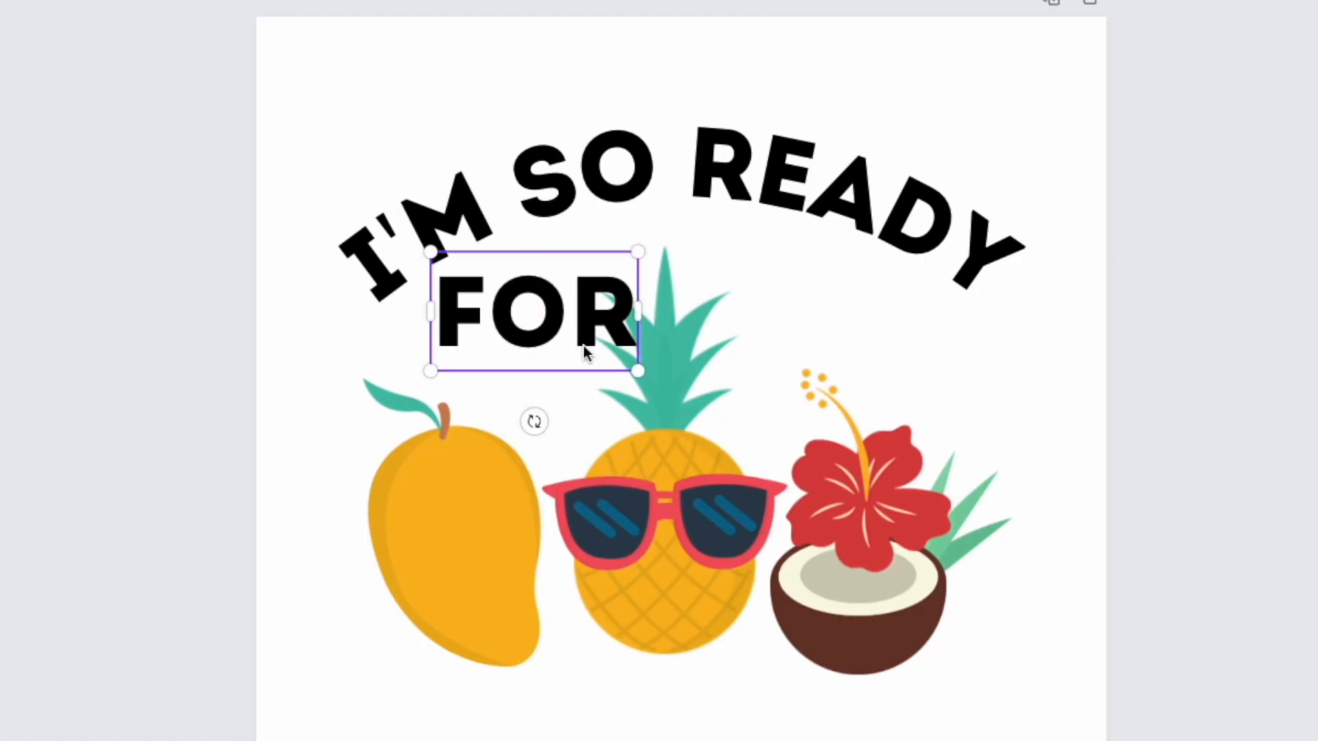
{"action": "left_click_drag", "start_coordinate": [633, 369], "coordinate": [588, 344]}
{"action": "left_click_drag", "start_coordinate": [520, 278], "coordinate": [853, 330]}
{"action": "double_click", "coordinate": [853, 332]}
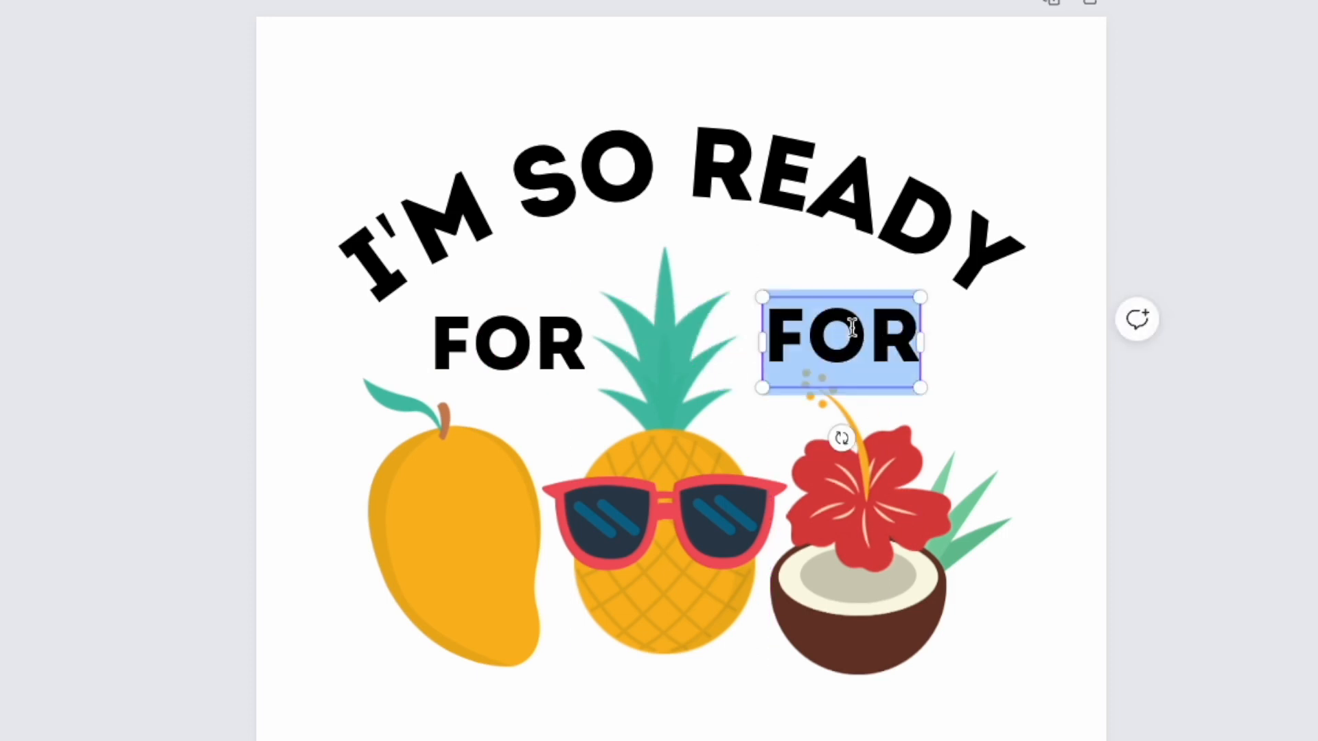
{"action": "type", "text": "THE"}
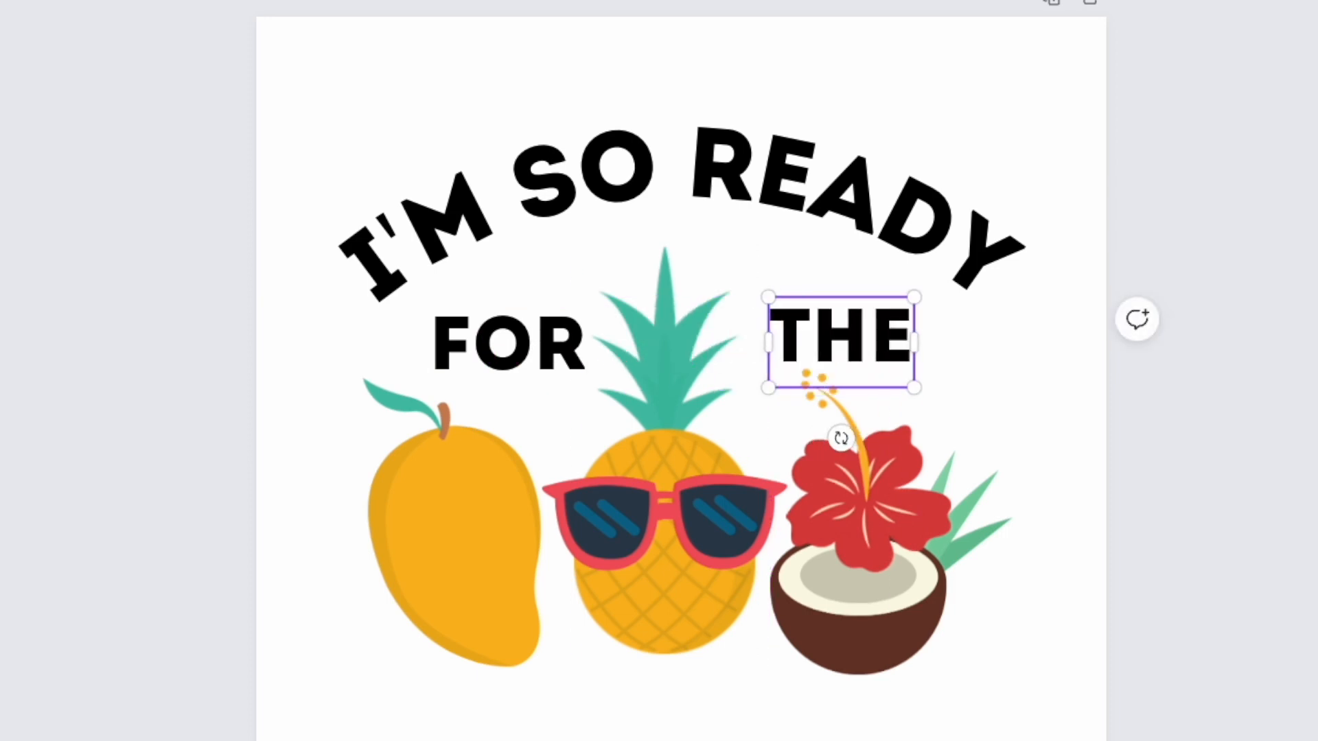
{"action": "left_click", "coordinate": [1153, 445]}
Duplicate "FOR" below the fruits, change the copy's text to "SUMMER" and enlarge it to about the fruits' full width.
{"action": "left_click", "coordinate": [509, 344]}
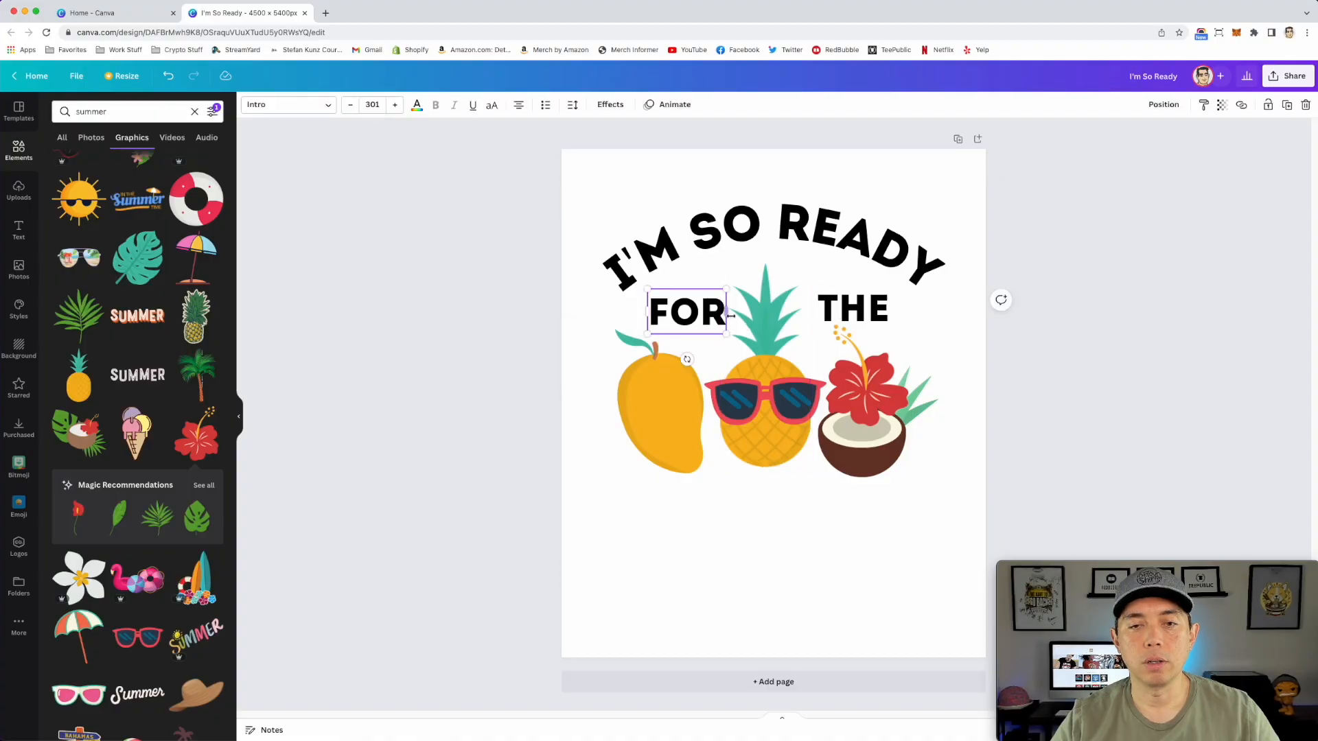
{"action": "left_click_drag", "start_coordinate": [511, 354], "coordinate": [740, 531]}
{"action": "double_click", "coordinate": [737, 519]}
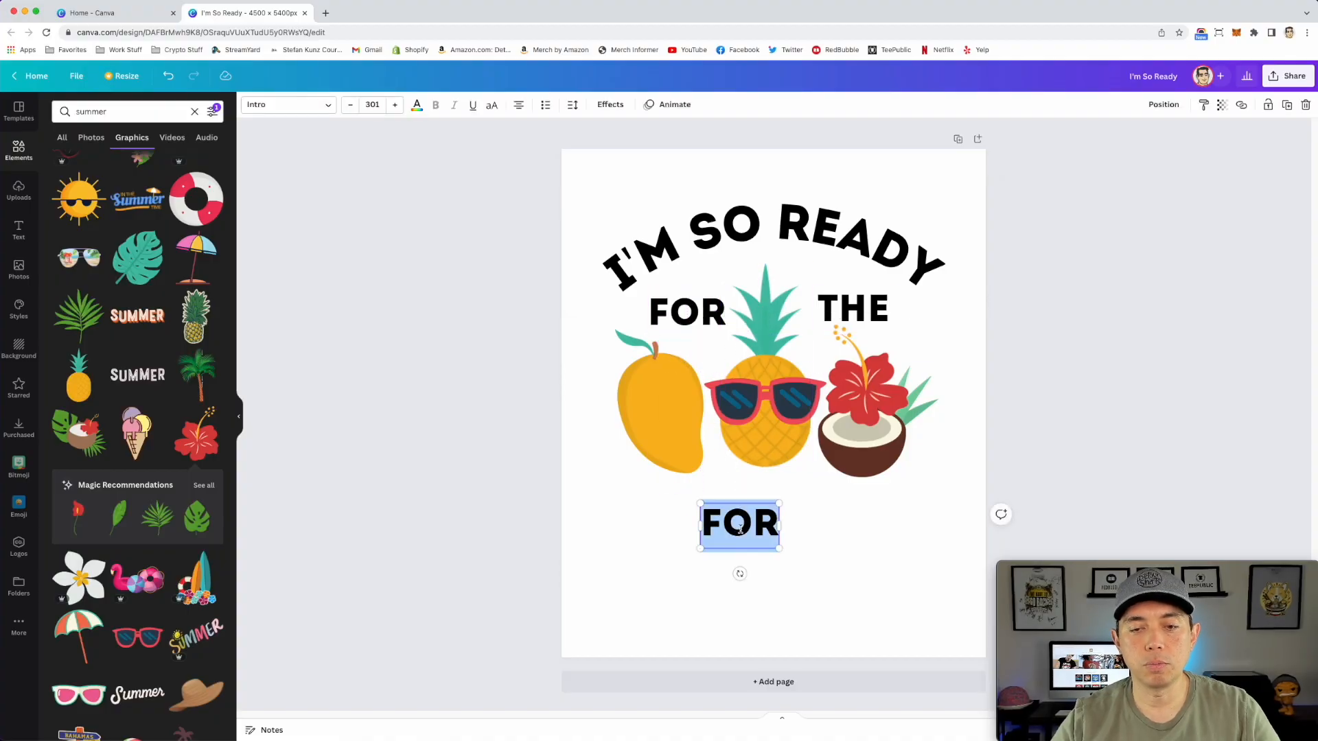
{"action": "type", "text": "SUMMER"}
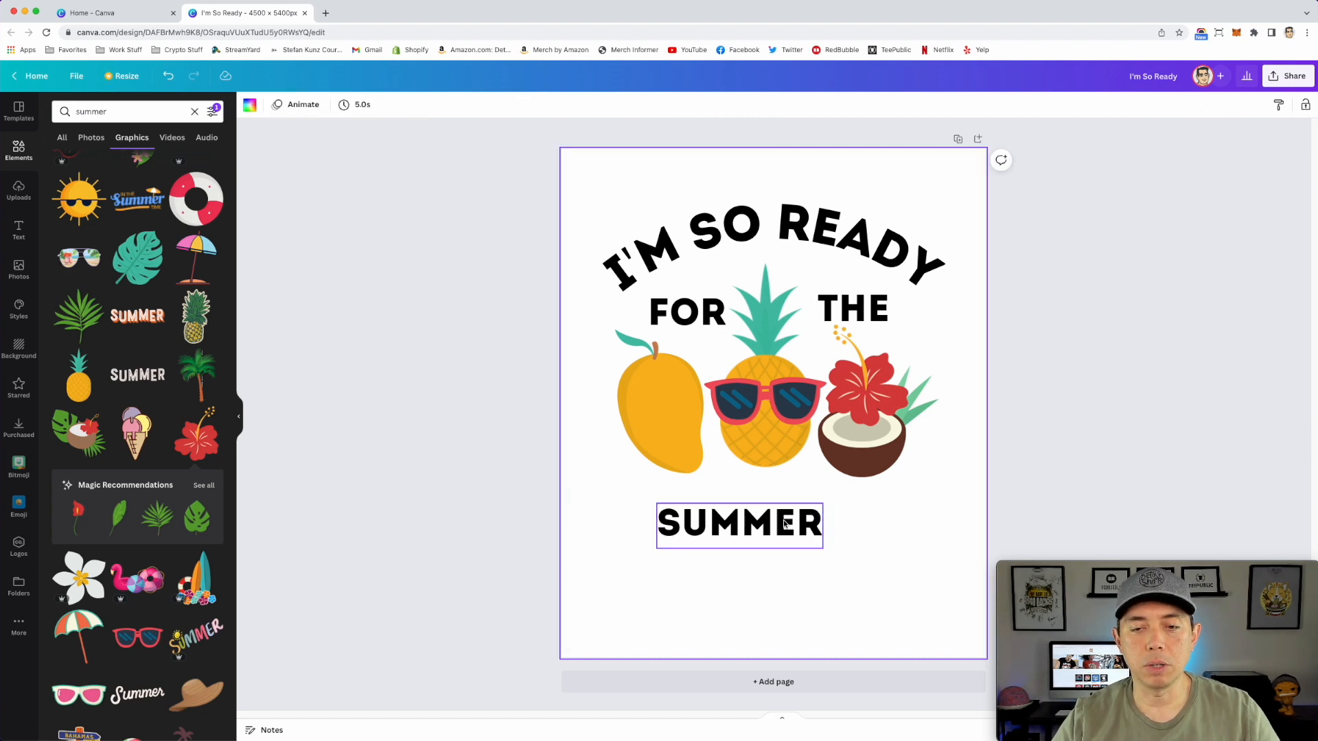
{"action": "left_click_drag", "start_coordinate": [824, 503], "coordinate": [991, 471]}
{"action": "left_click_drag", "start_coordinate": [897, 488], "coordinate": [854, 512]}
{"action": "left_click", "coordinate": [550, 310]}
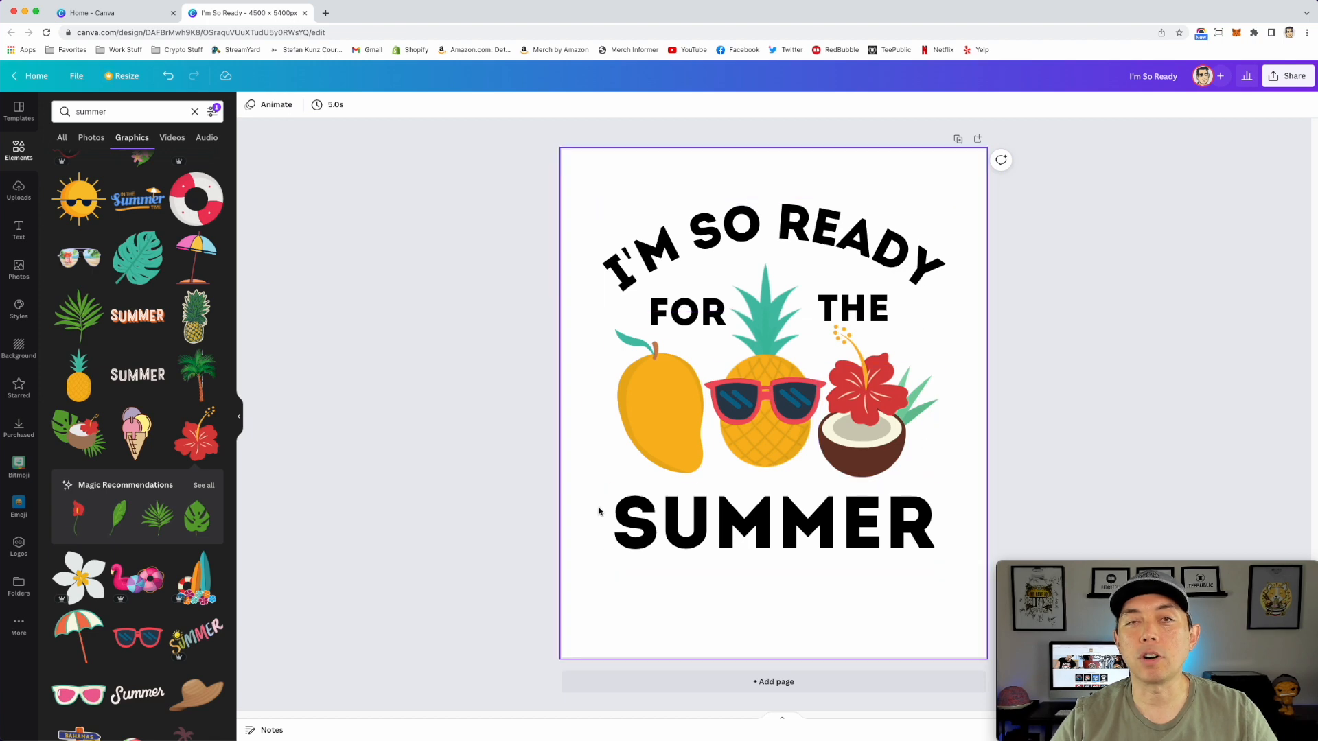
Select all text and fruits together, enlarge them until the curved heading reaches size 446, and center them on the page.
{"action": "left_click_drag", "start_coordinate": [507, 171], "coordinate": [1003, 617]}
{"action": "left_click_drag", "start_coordinate": [937, 558], "coordinate": [914, 546]}
{"action": "left_click", "coordinate": [1037, 384]}
Search the fonts for "script" and set the word "FOR" in Oleo Script.
{"action": "left_click", "coordinate": [678, 301]}
{"action": "double_click", "coordinate": [678, 302]}
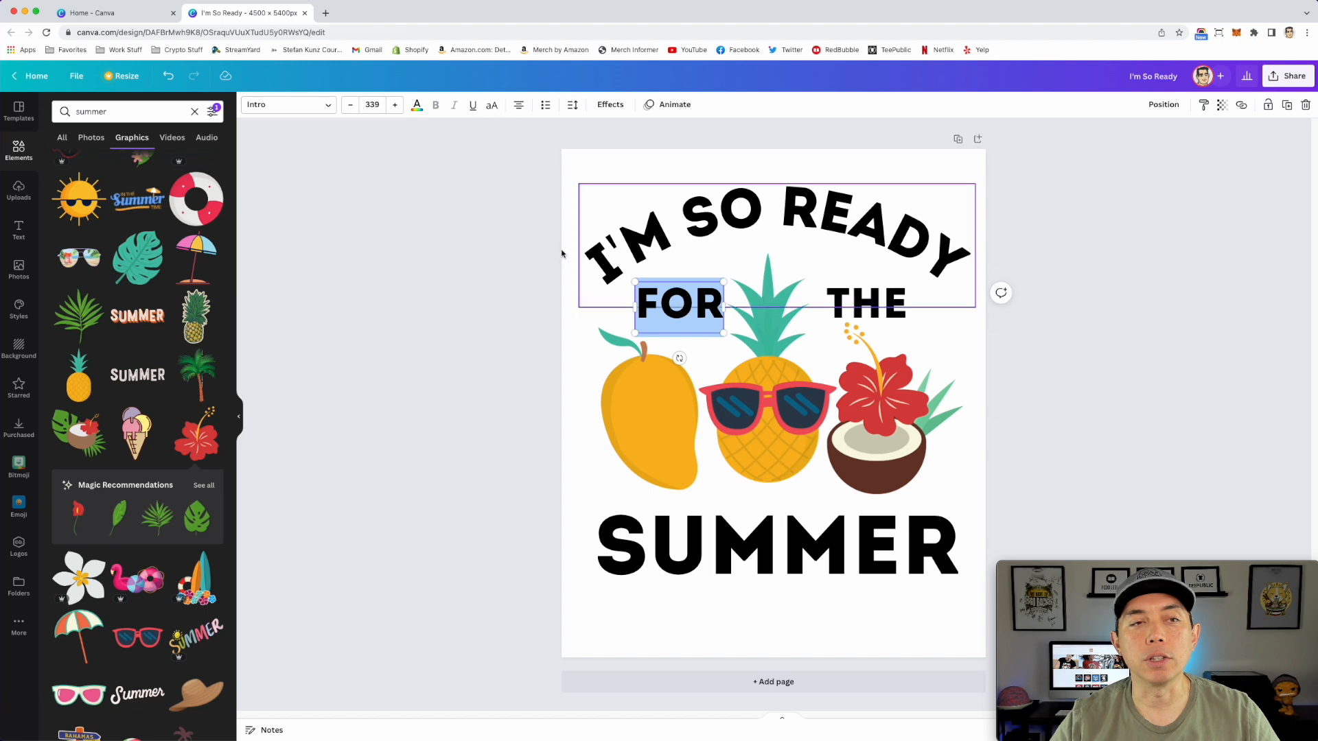
{"action": "left_click", "coordinate": [327, 112]}
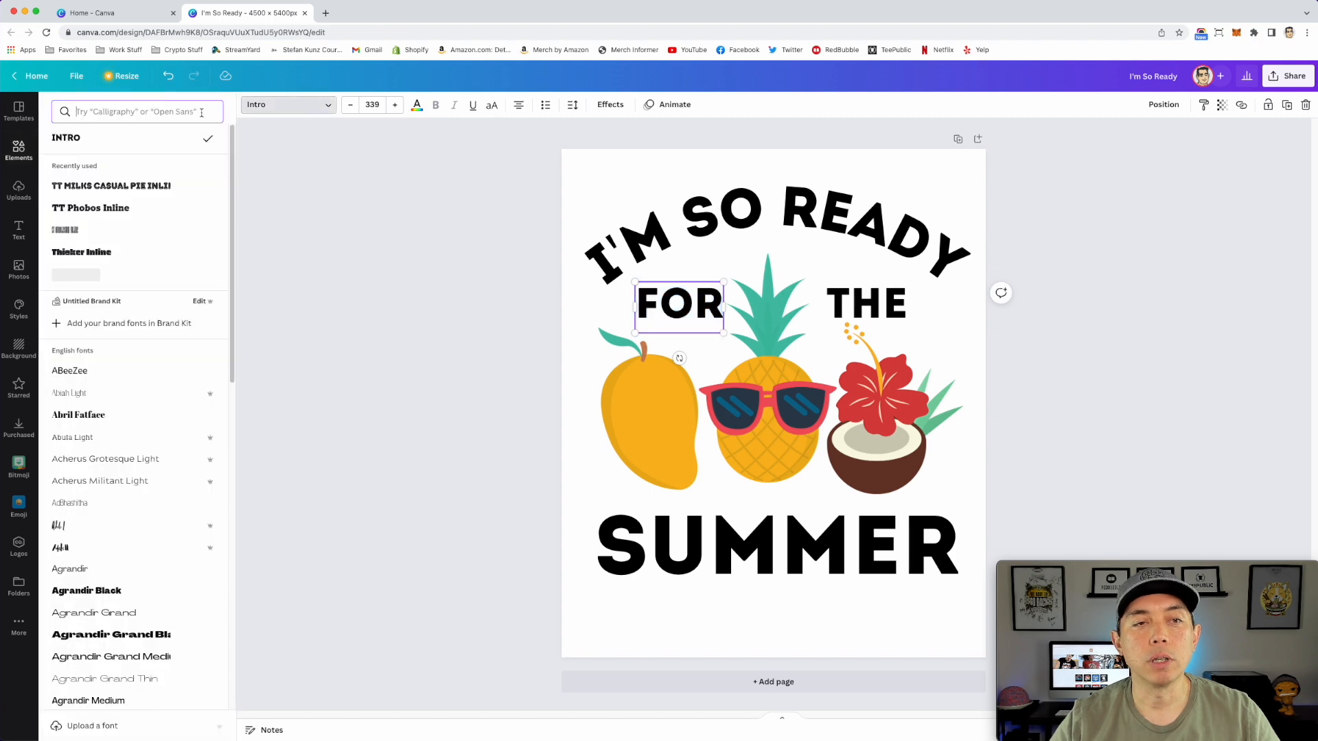
{"action": "left_click", "coordinate": [115, 113]}
{"action": "type", "text": "script"}
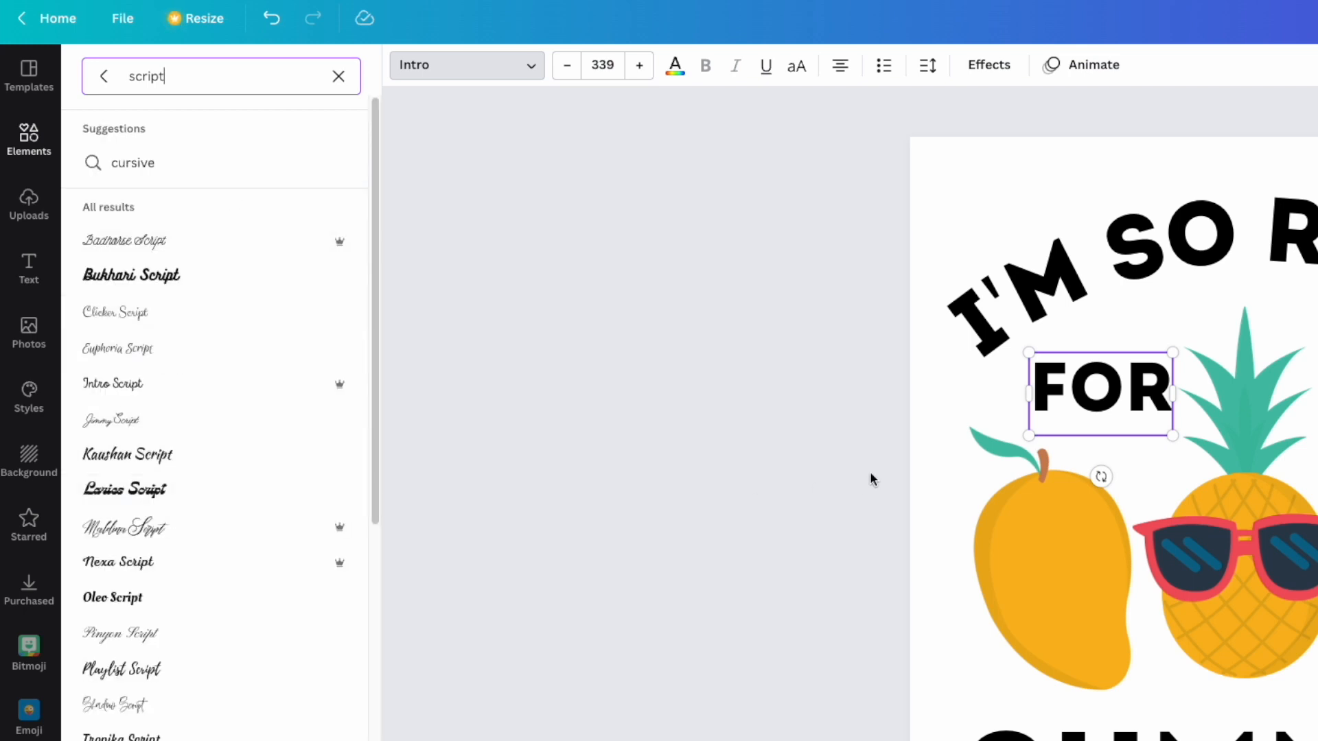
{"action": "left_click", "coordinate": [133, 598]}
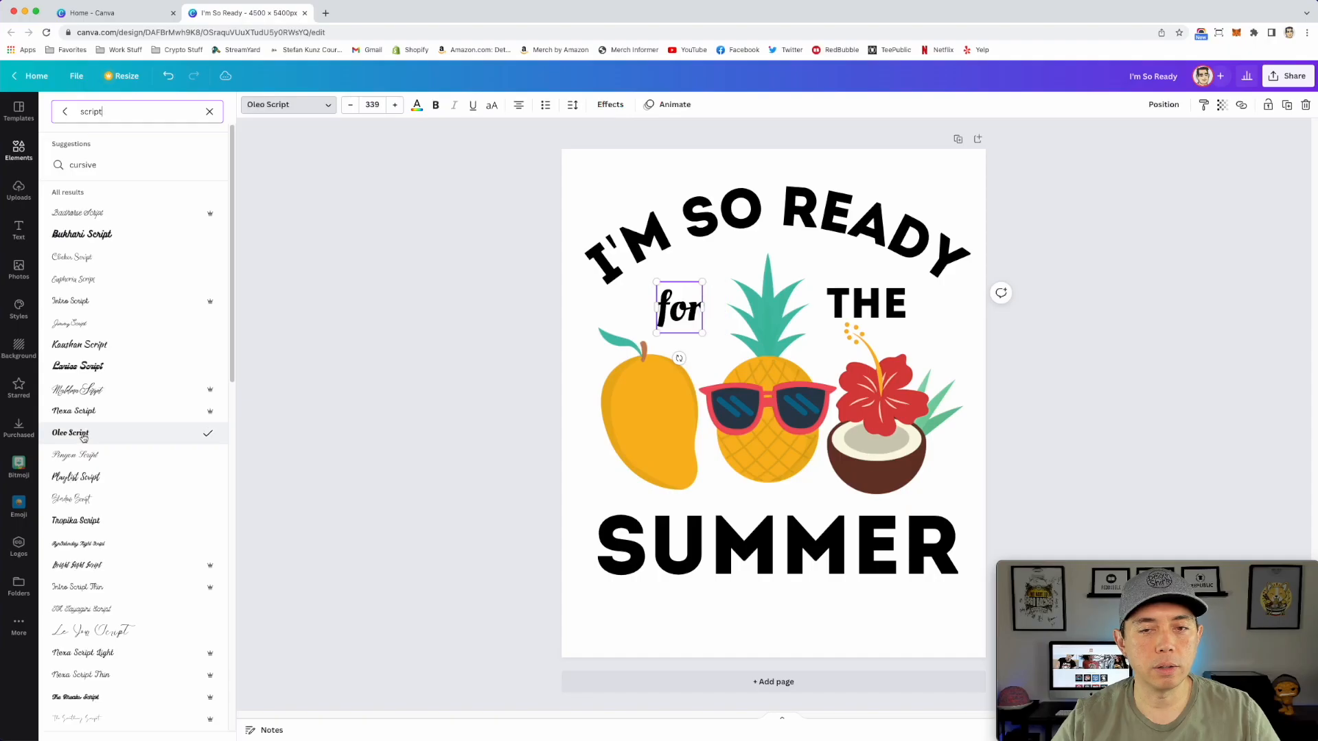
Enlarge the script "for" to size 544 and move it up between the mango and the curved heading.
{"action": "left_click_drag", "start_coordinate": [702, 333], "coordinate": [740, 360]}
{"action": "left_click", "coordinate": [415, 270]}
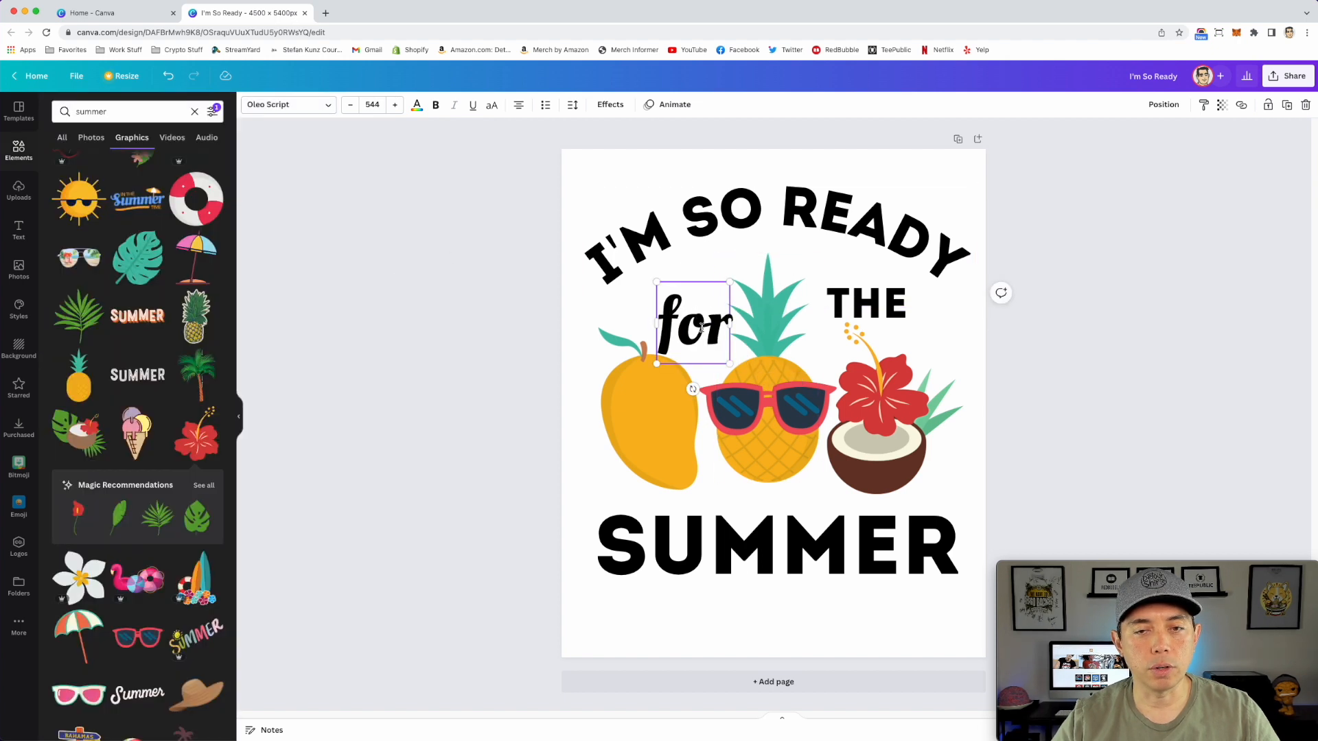
{"action": "left_click", "coordinate": [488, 288]}
{"action": "left_click_drag", "start_coordinate": [696, 325], "coordinate": [697, 296]}
Delete "THE" and replace it above the hibiscus with a copy of the script "for" that reads "the".
{"action": "left_click", "coordinate": [887, 310]}
{"action": "key", "text": "Delete"}
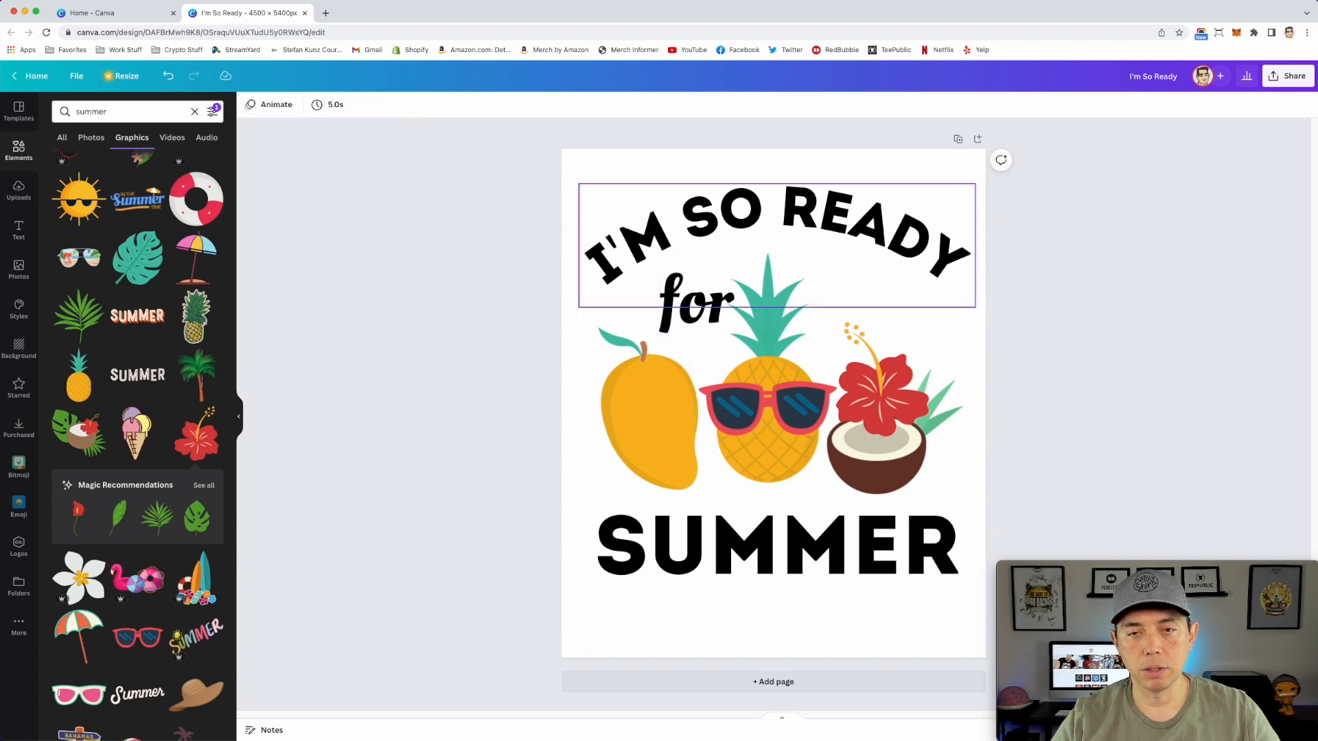
{"action": "left_click", "coordinate": [698, 314]}
{"action": "left_click_drag", "start_coordinate": [698, 314], "coordinate": [699, 318]}
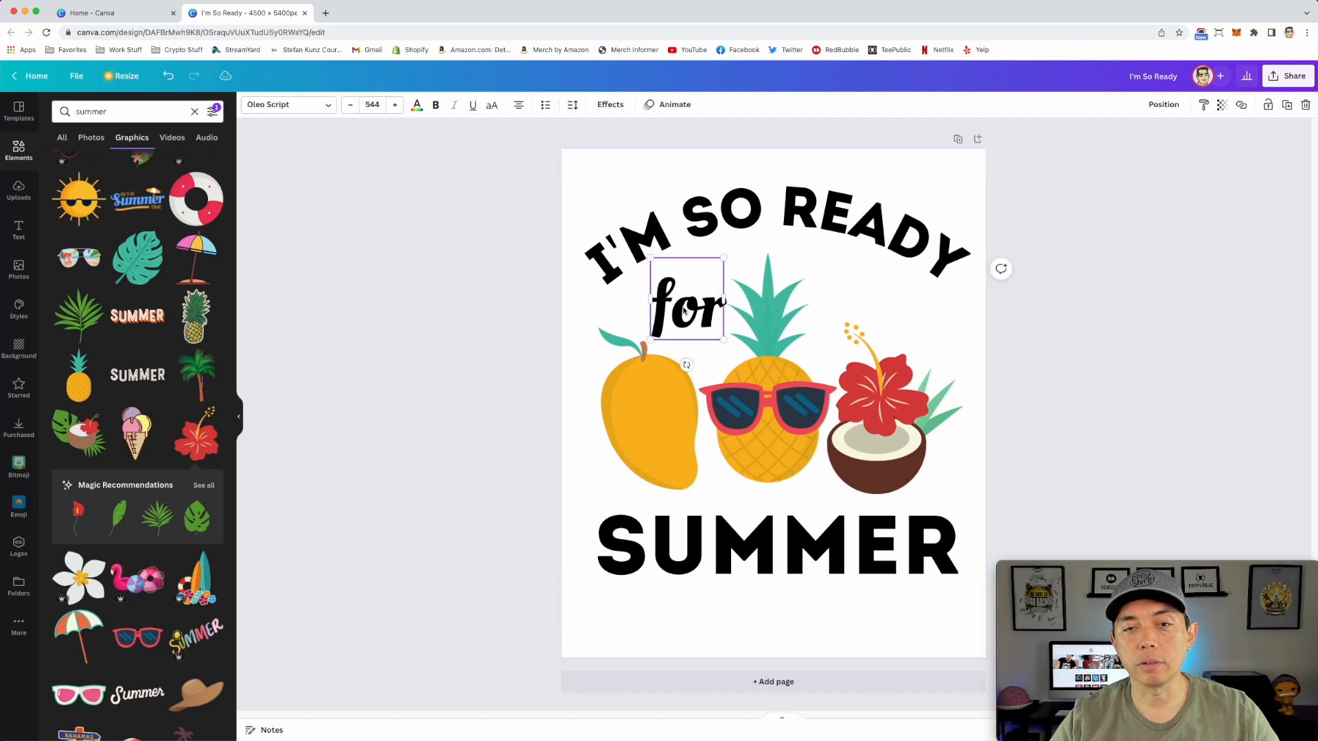
{"action": "left_click_drag", "start_coordinate": [684, 310], "coordinate": [864, 305]}
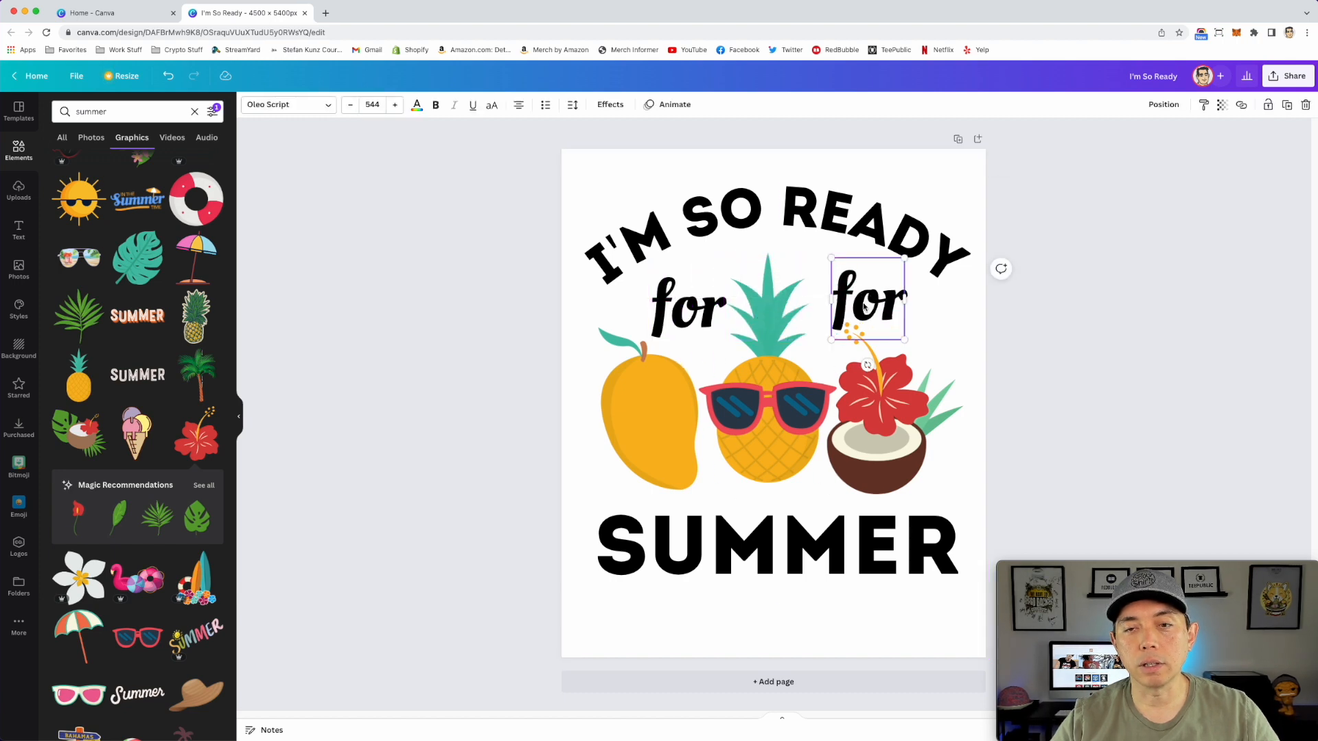
{"action": "double_click", "coordinate": [863, 304]}
{"action": "type", "text": "the"}
{"action": "key", "text": "Escape"}
Nudge "for" and "the" closer to the curved heading and move "SUMMER" up slightly toward the fruits.
{"action": "left_click_drag", "start_coordinate": [885, 302], "coordinate": [873, 296]}
{"action": "left_click_drag", "start_coordinate": [700, 309], "coordinate": [704, 297]}
{"action": "left_click", "coordinate": [755, 205]}
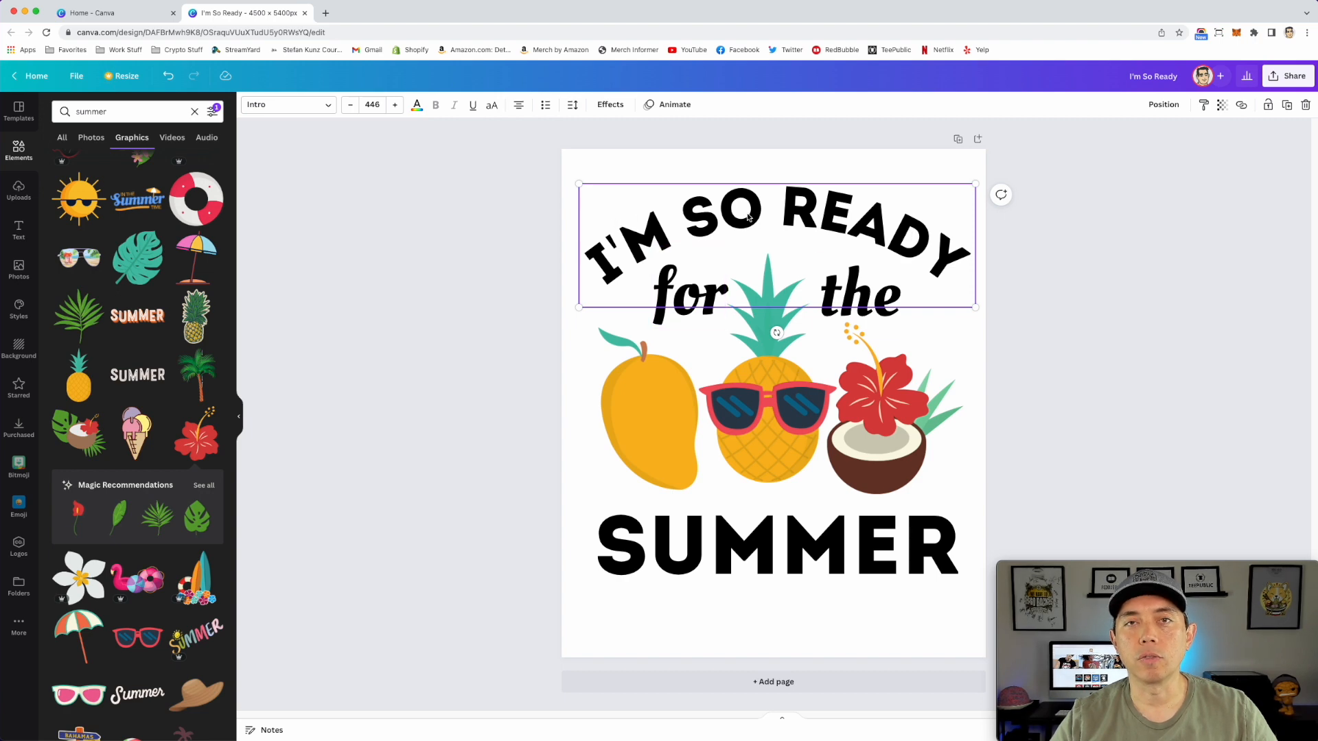
{"action": "left_click", "coordinate": [518, 411]}
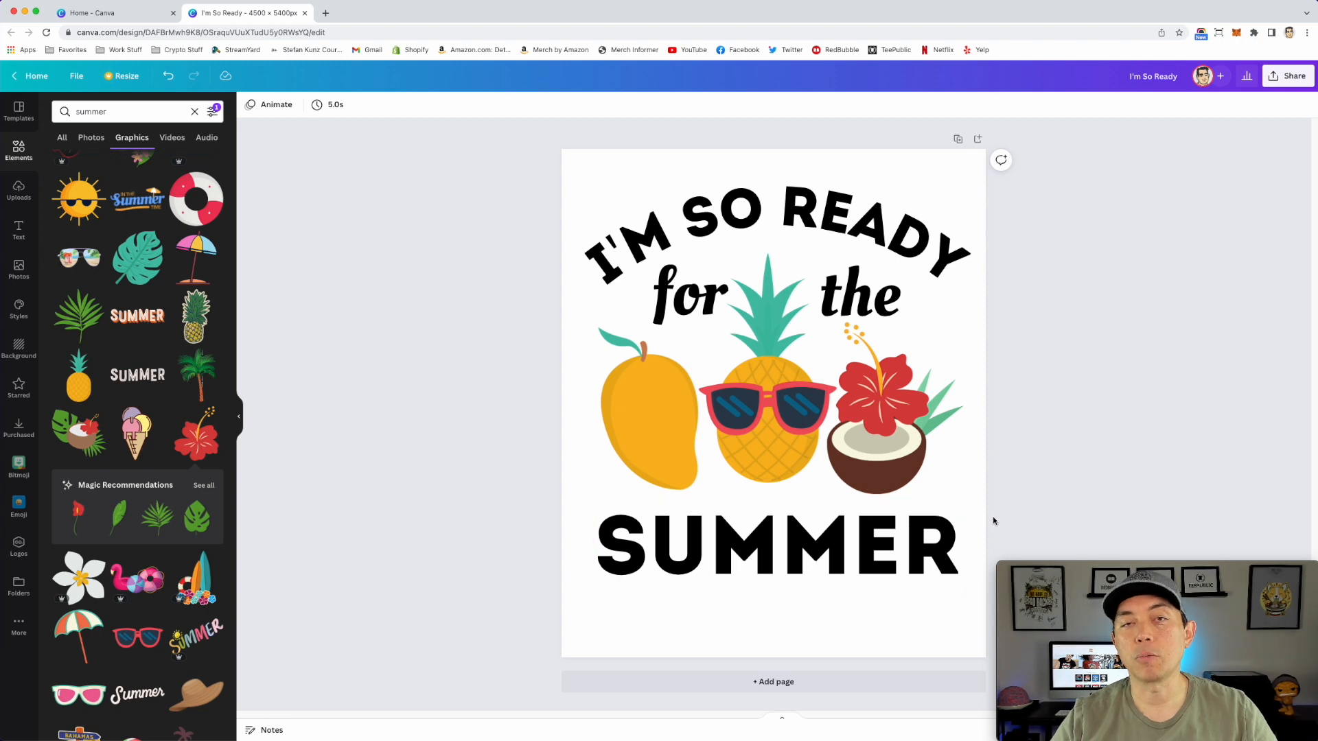
{"action": "left_click", "coordinate": [880, 533]}
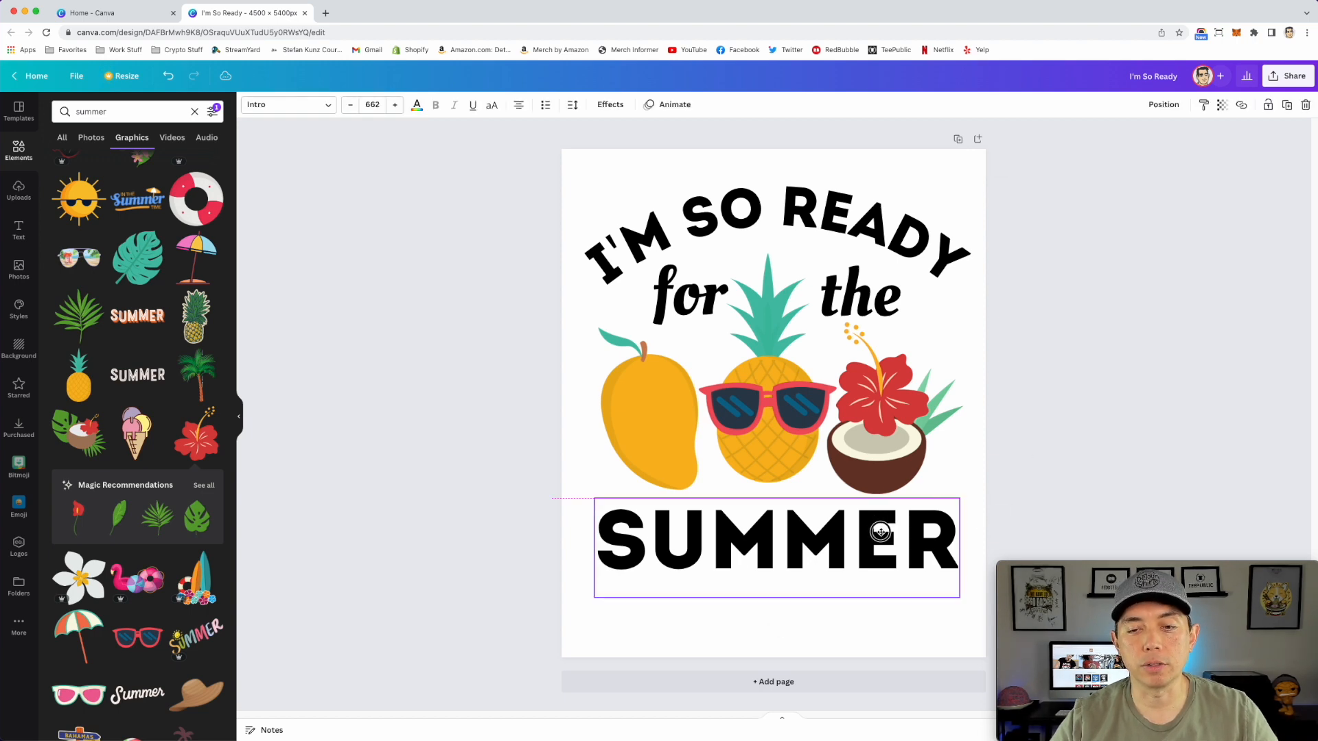
{"action": "left_click", "coordinate": [1068, 347]}
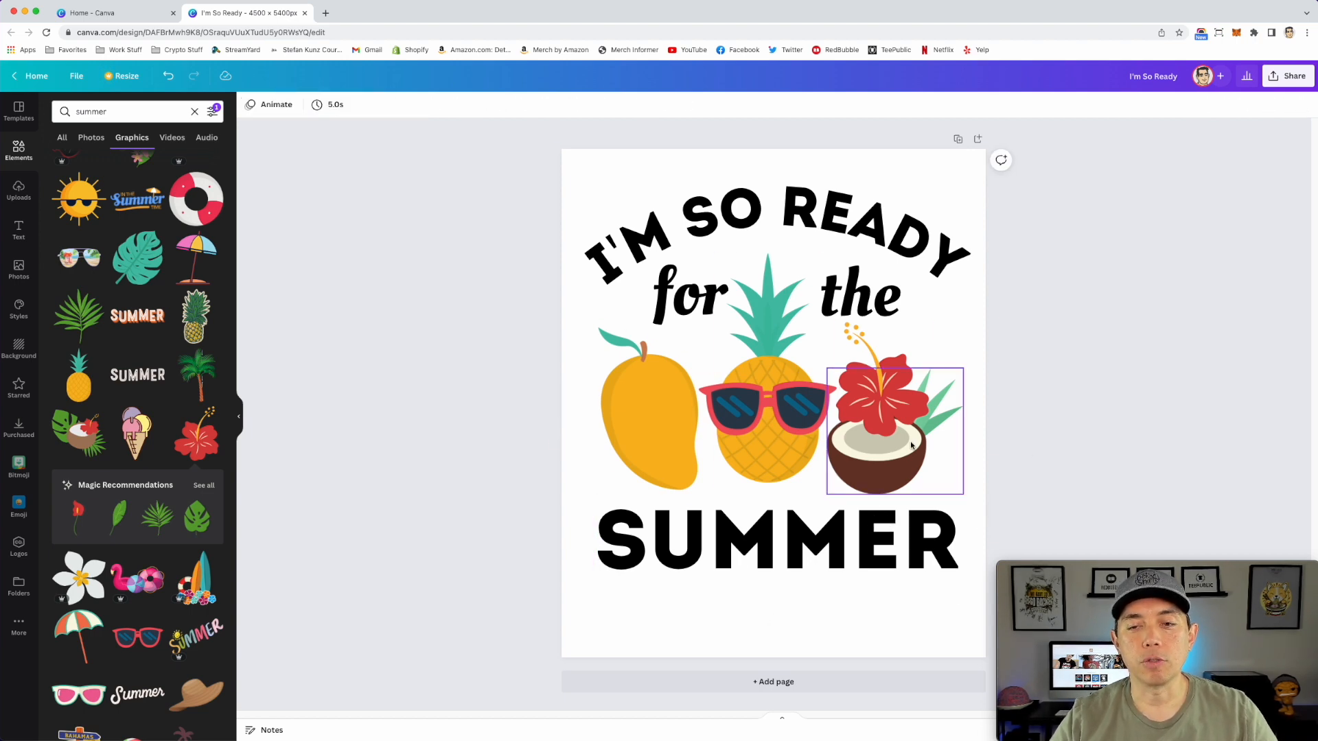
Set the page background color to black.
{"action": "left_click", "coordinate": [561, 172]}
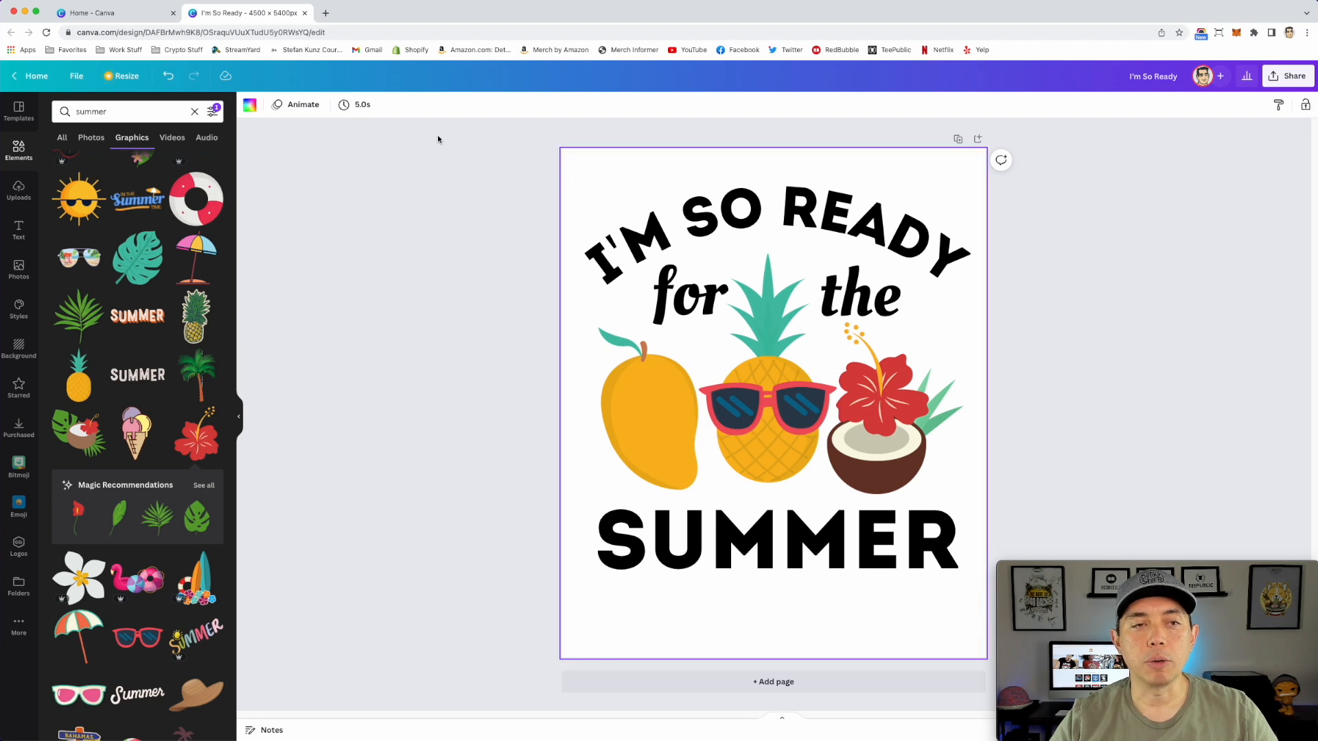
{"action": "left_click", "coordinate": [250, 105]}
{"action": "left_click", "coordinate": [97, 163]}
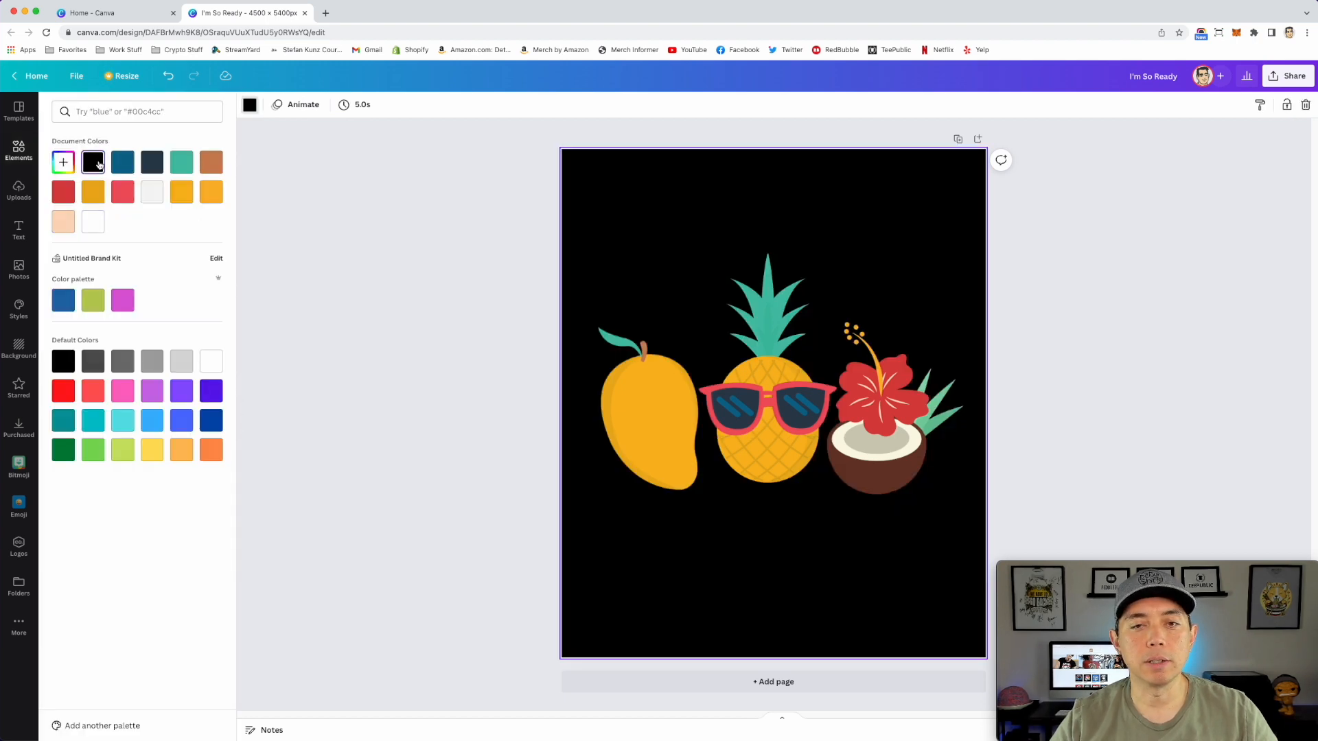
Recolor the curved heading, "for", "the" and "SUMMER" to white.
{"action": "left_click", "coordinate": [758, 201]}
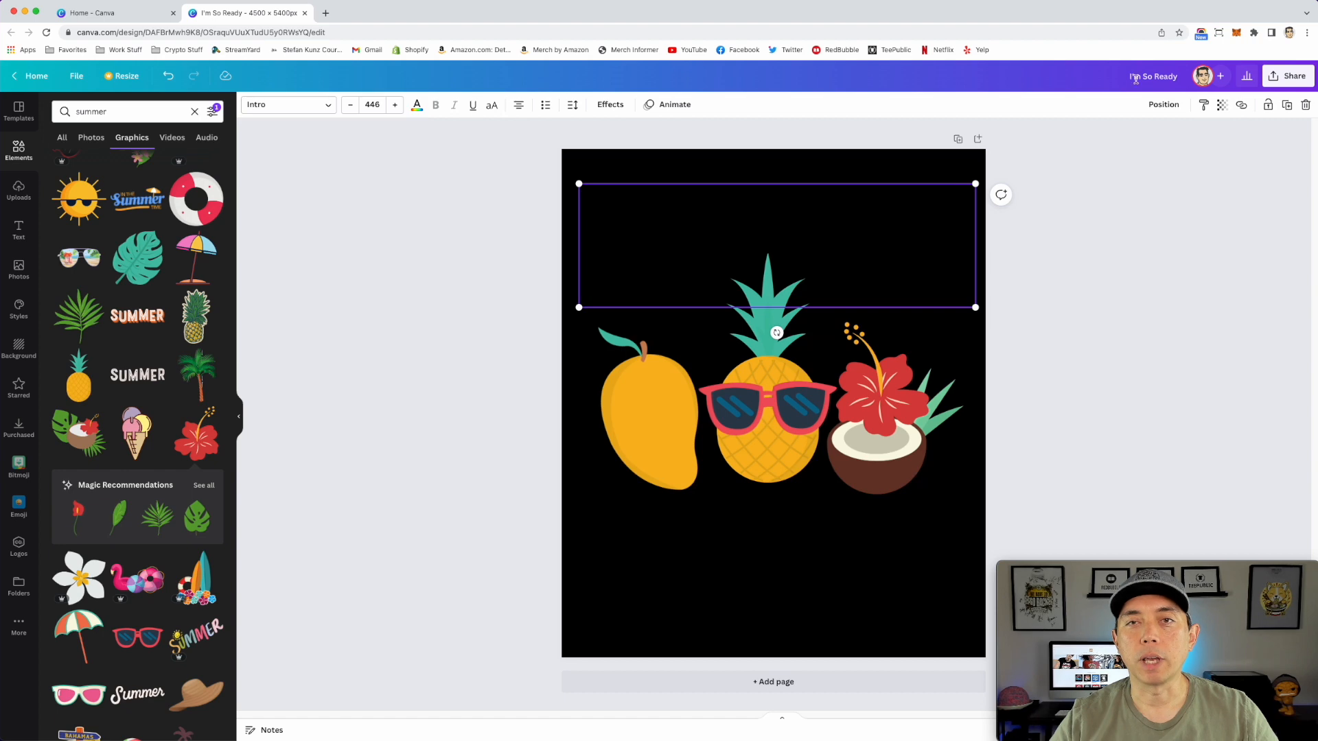
{"action": "left_click", "coordinate": [416, 106]}
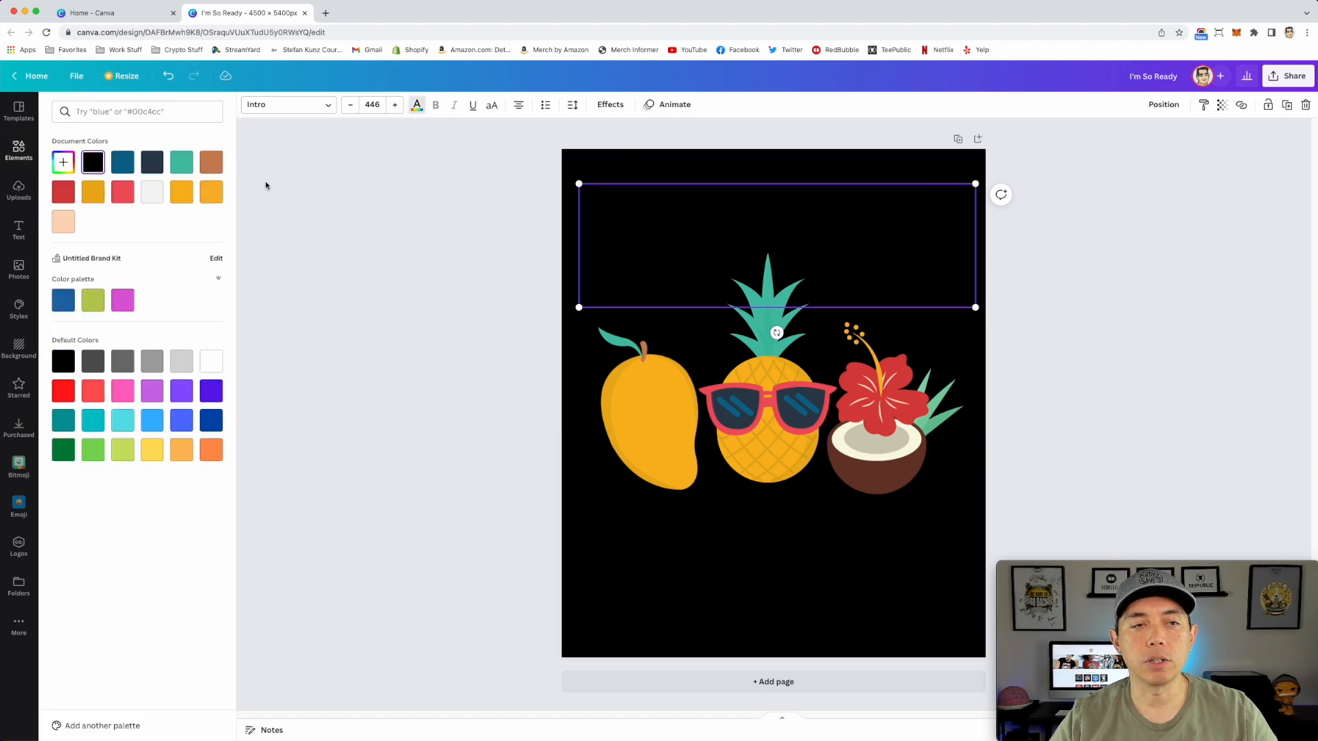
{"action": "left_click", "coordinate": [212, 360]}
{"action": "left_click", "coordinate": [686, 291]}
{"action": "left_click", "coordinate": [844, 294], "text": "shift"}
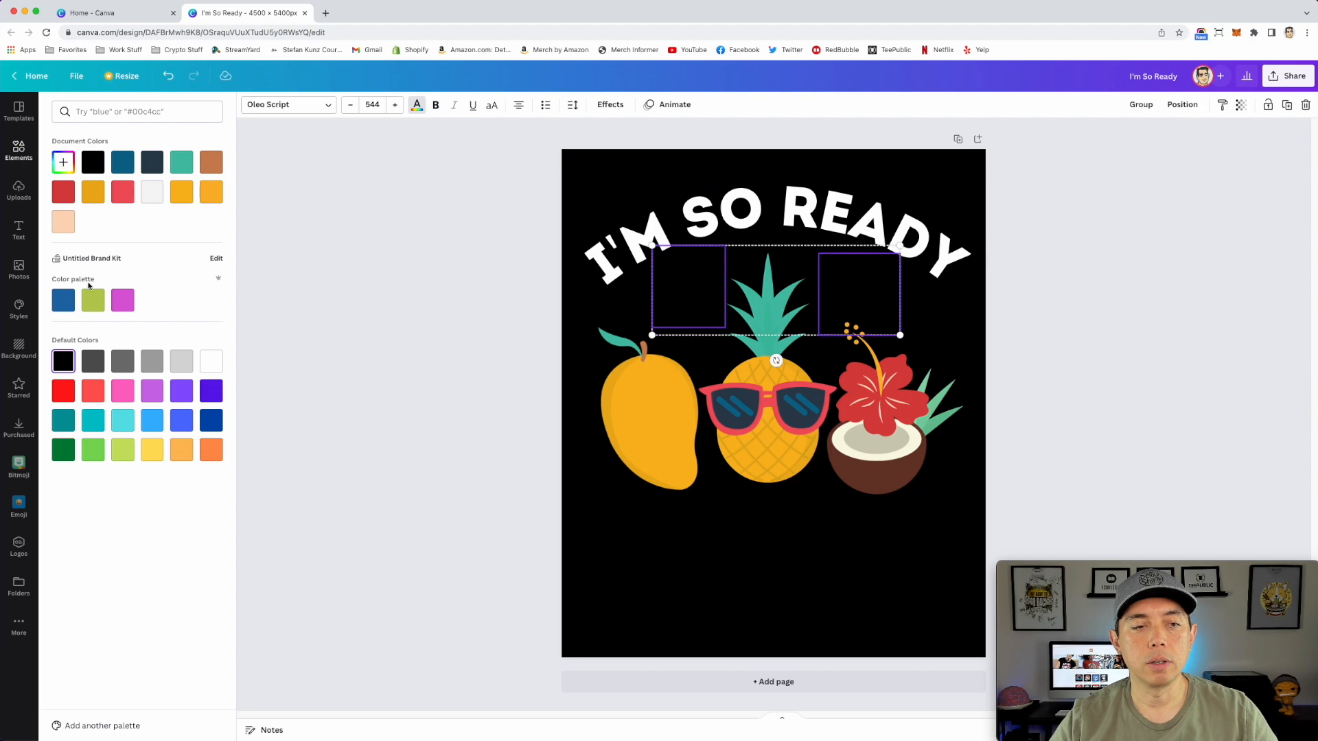
{"action": "left_click", "coordinate": [205, 359]}
{"action": "left_click", "coordinate": [802, 519]}
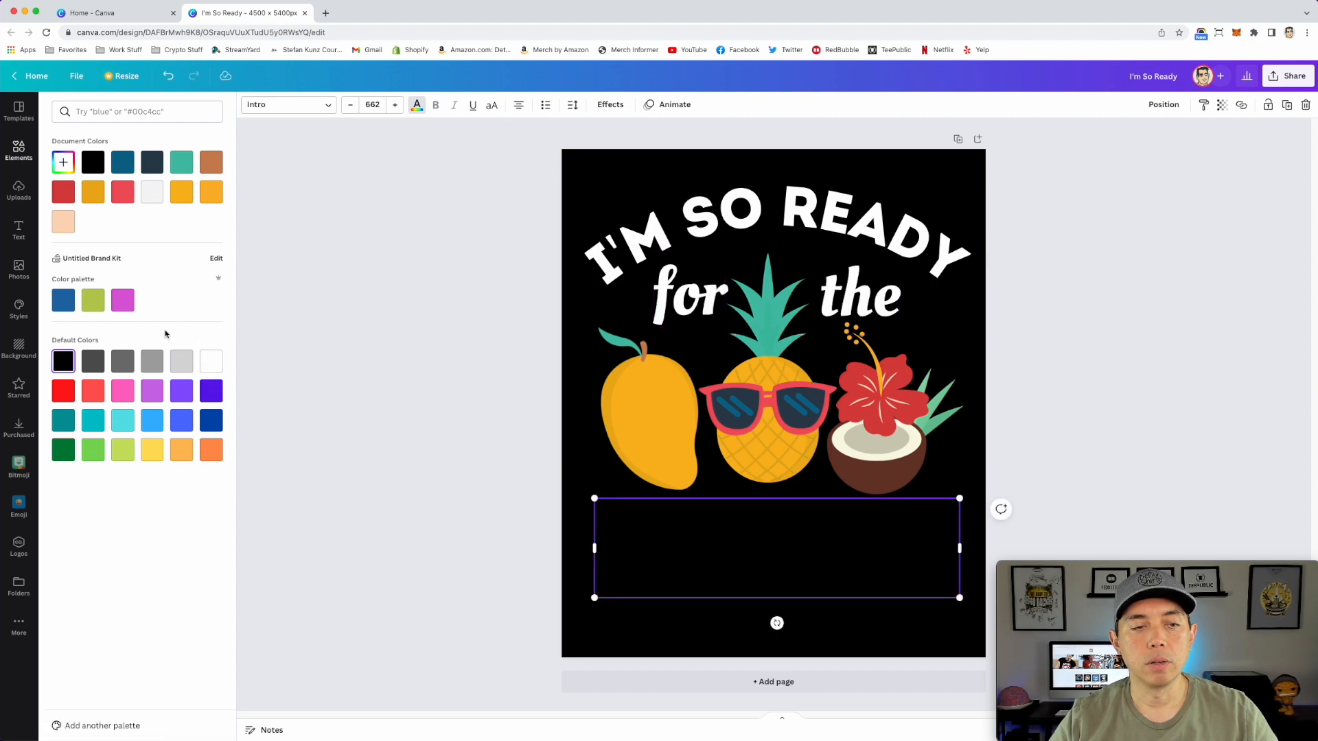
{"action": "left_click", "coordinate": [211, 362]}
{"action": "left_click", "coordinate": [430, 341]}
Match the mango's main yellow to the pineapple's yellow by sampling it with the eyedropper.
{"action": "left_click", "coordinate": [649, 415]}
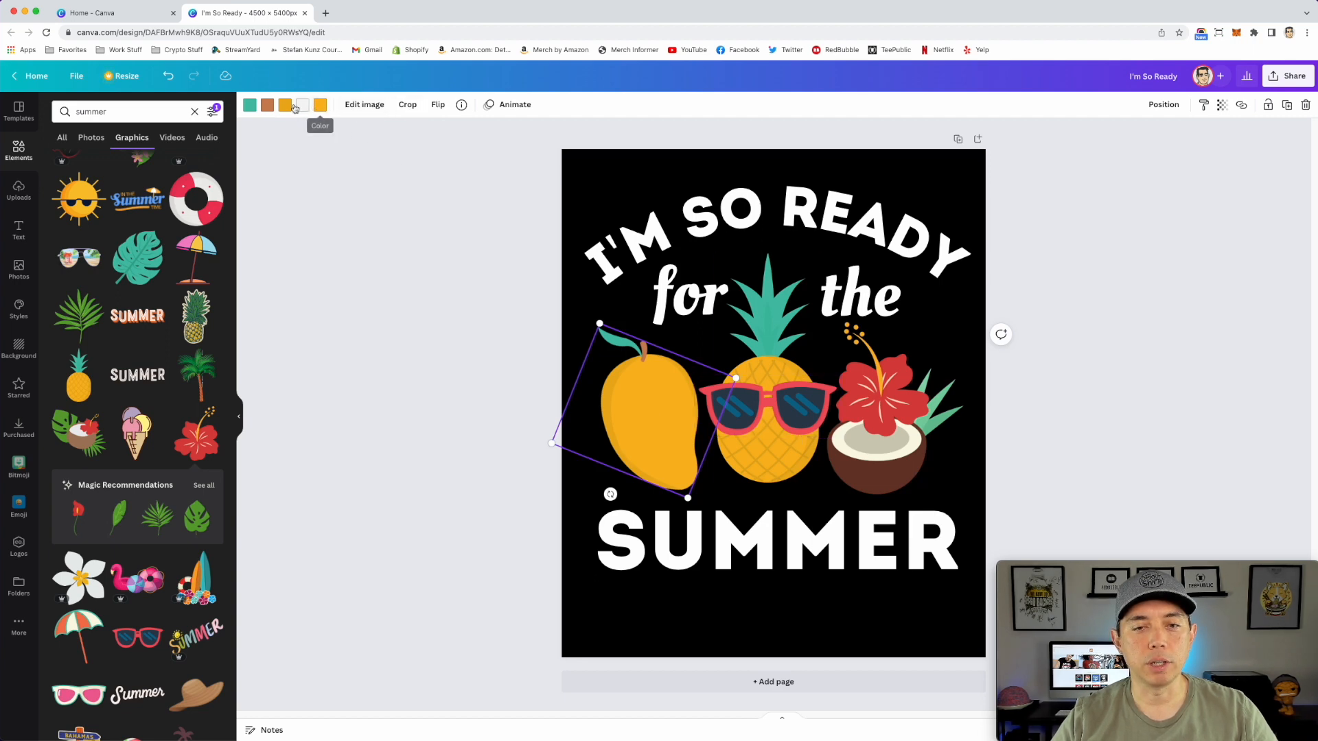
{"action": "left_click", "coordinate": [318, 106]}
{"action": "left_click", "coordinate": [63, 162]}
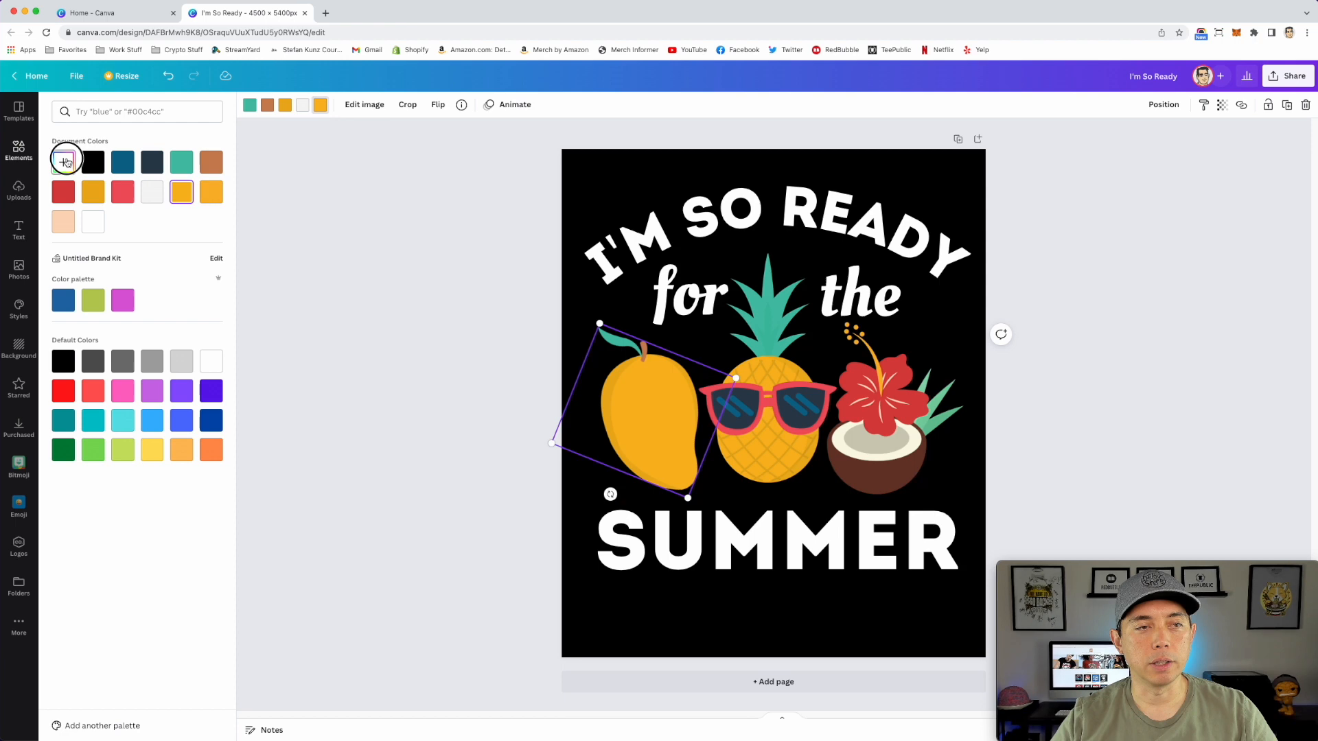
{"action": "left_click", "coordinate": [198, 275]}
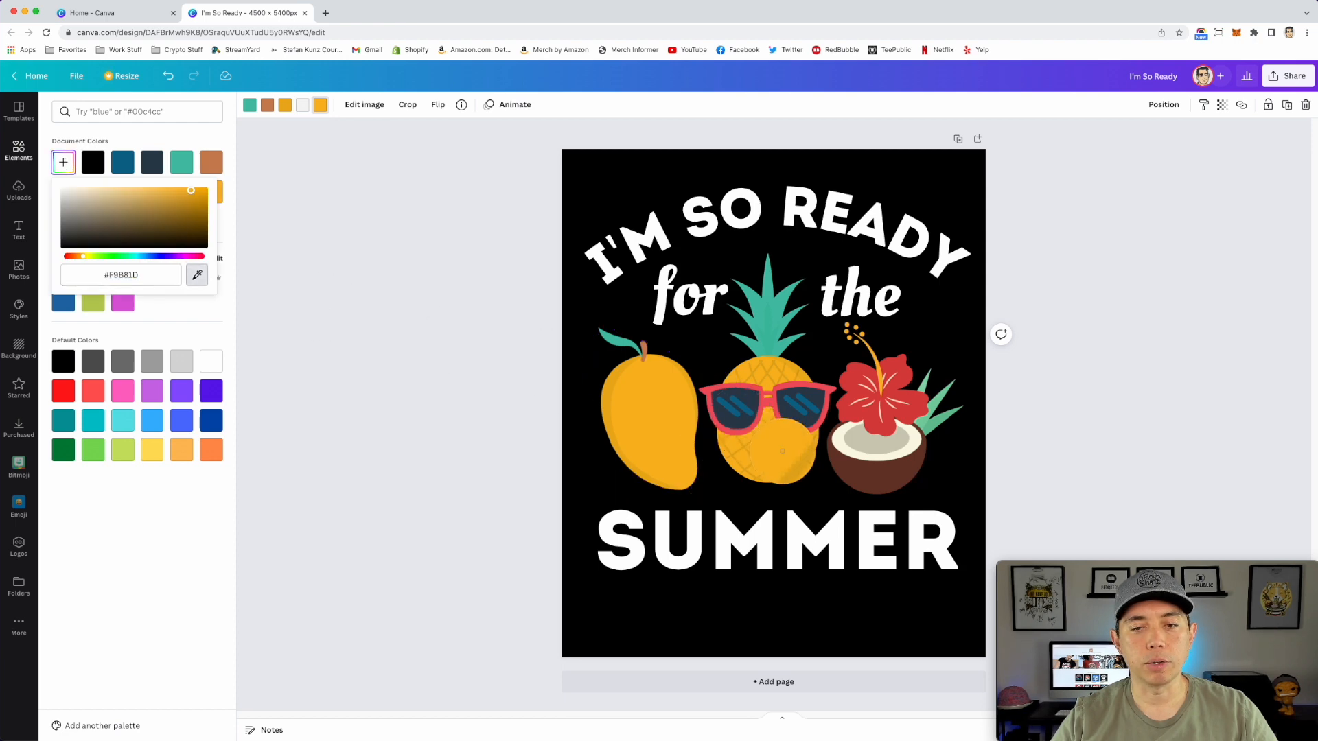
{"action": "left_click", "coordinate": [770, 440]}
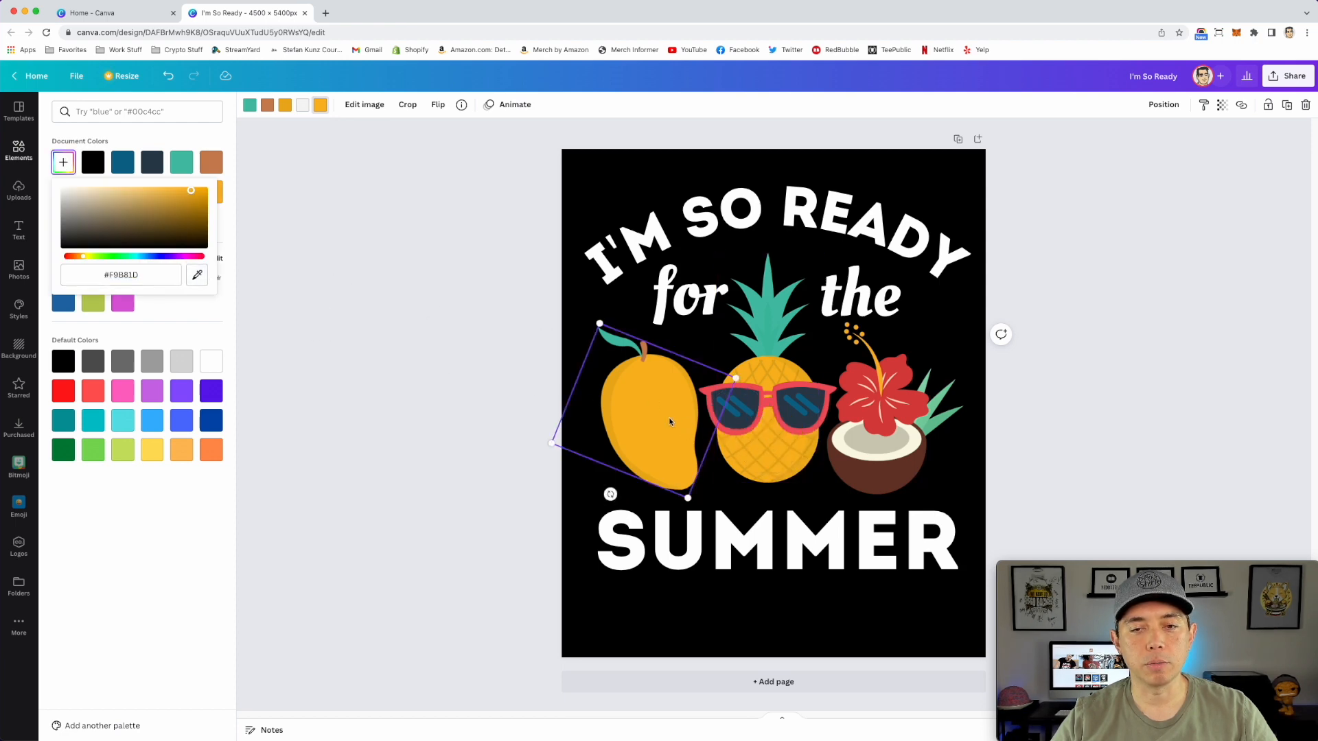
{"action": "left_click", "coordinate": [446, 247]}
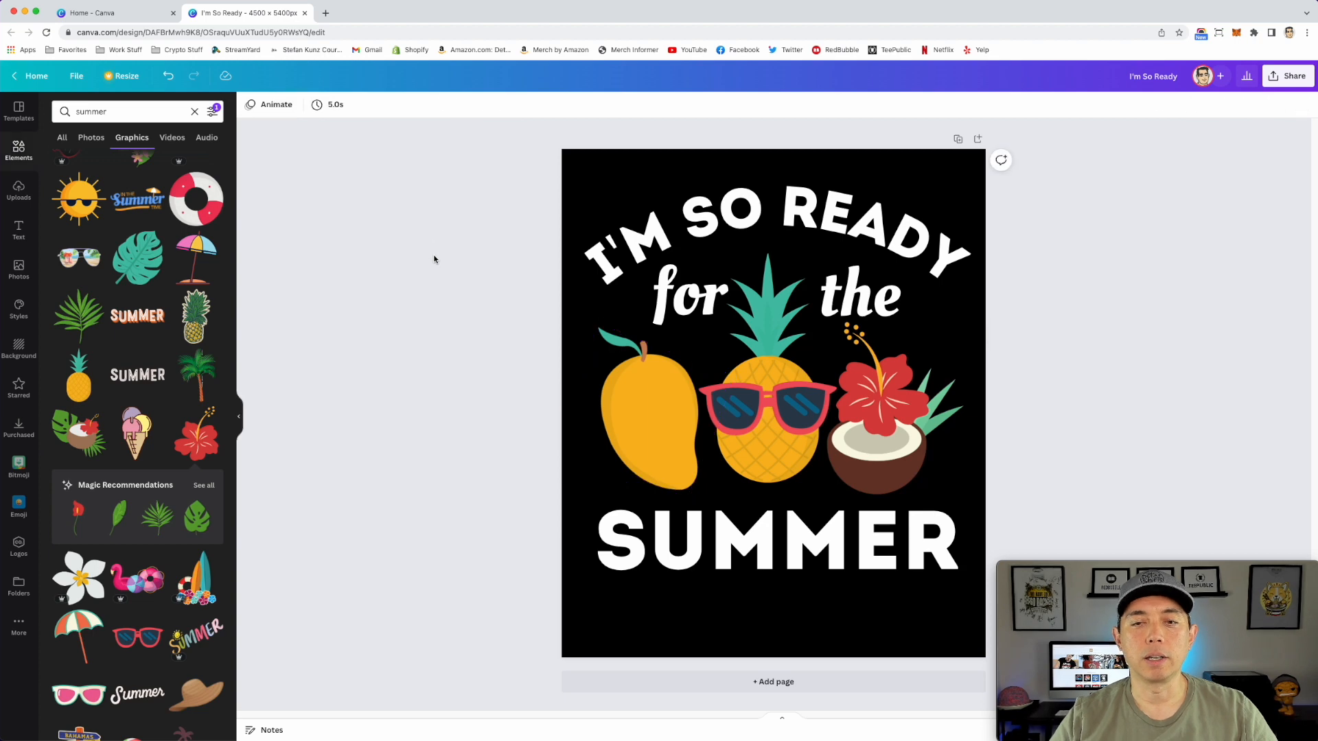